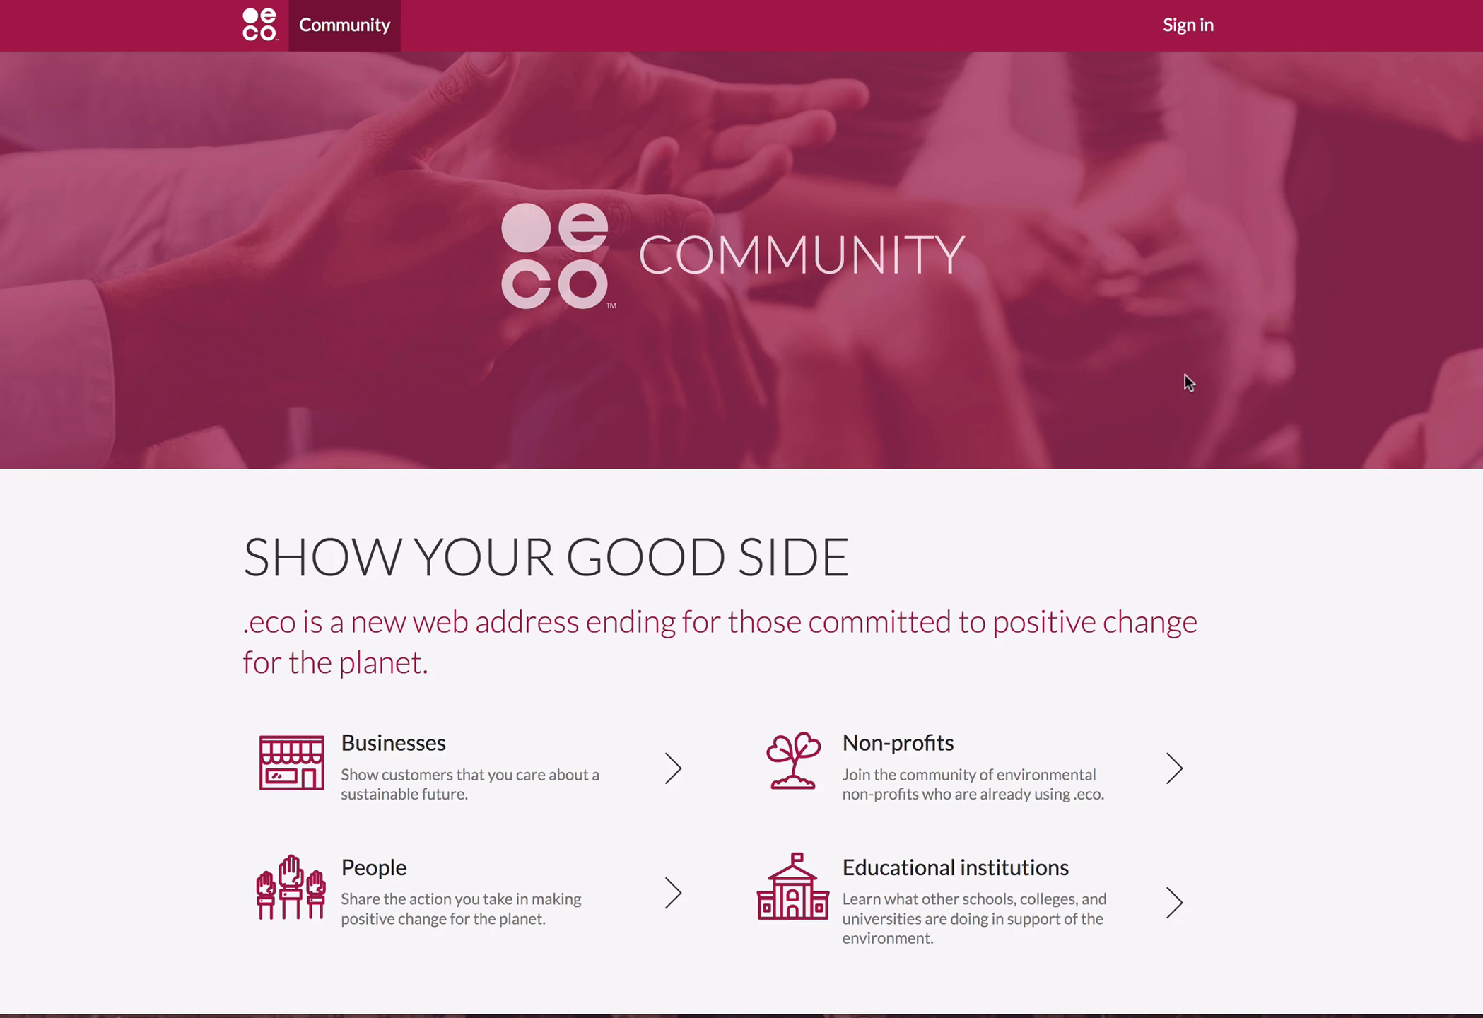
# Look through the .eco Community page, from the member categories and recent profiles to the sustainability priorities.
pyautogui.scroll(-3, 1238, 463)
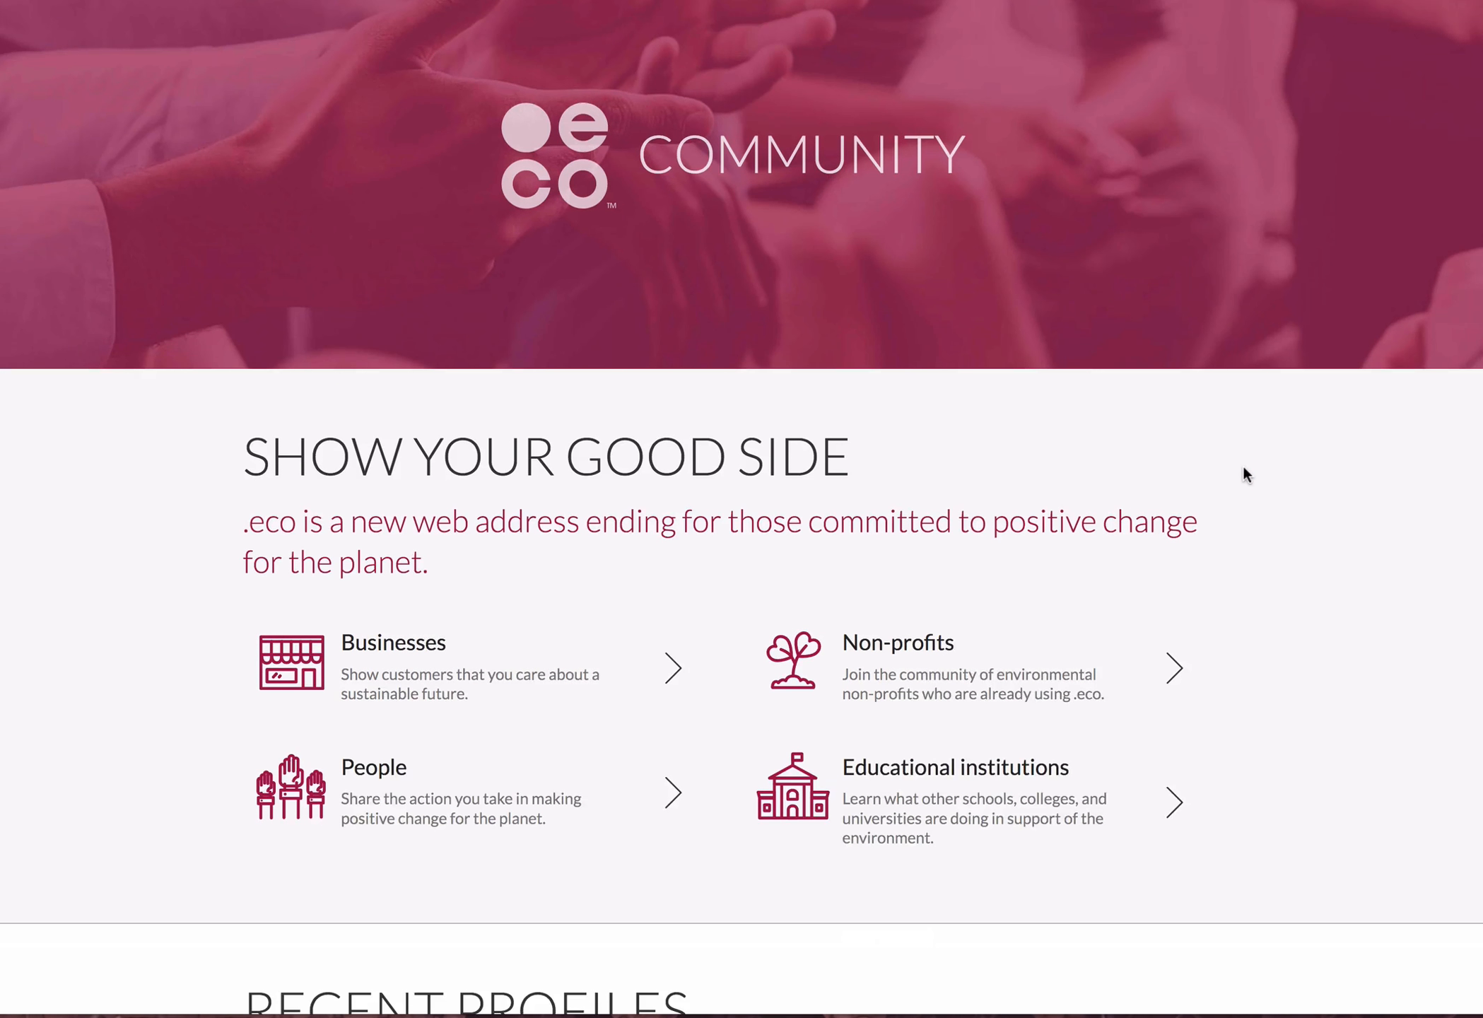
pyautogui.scroll(-1, 1237, 424)
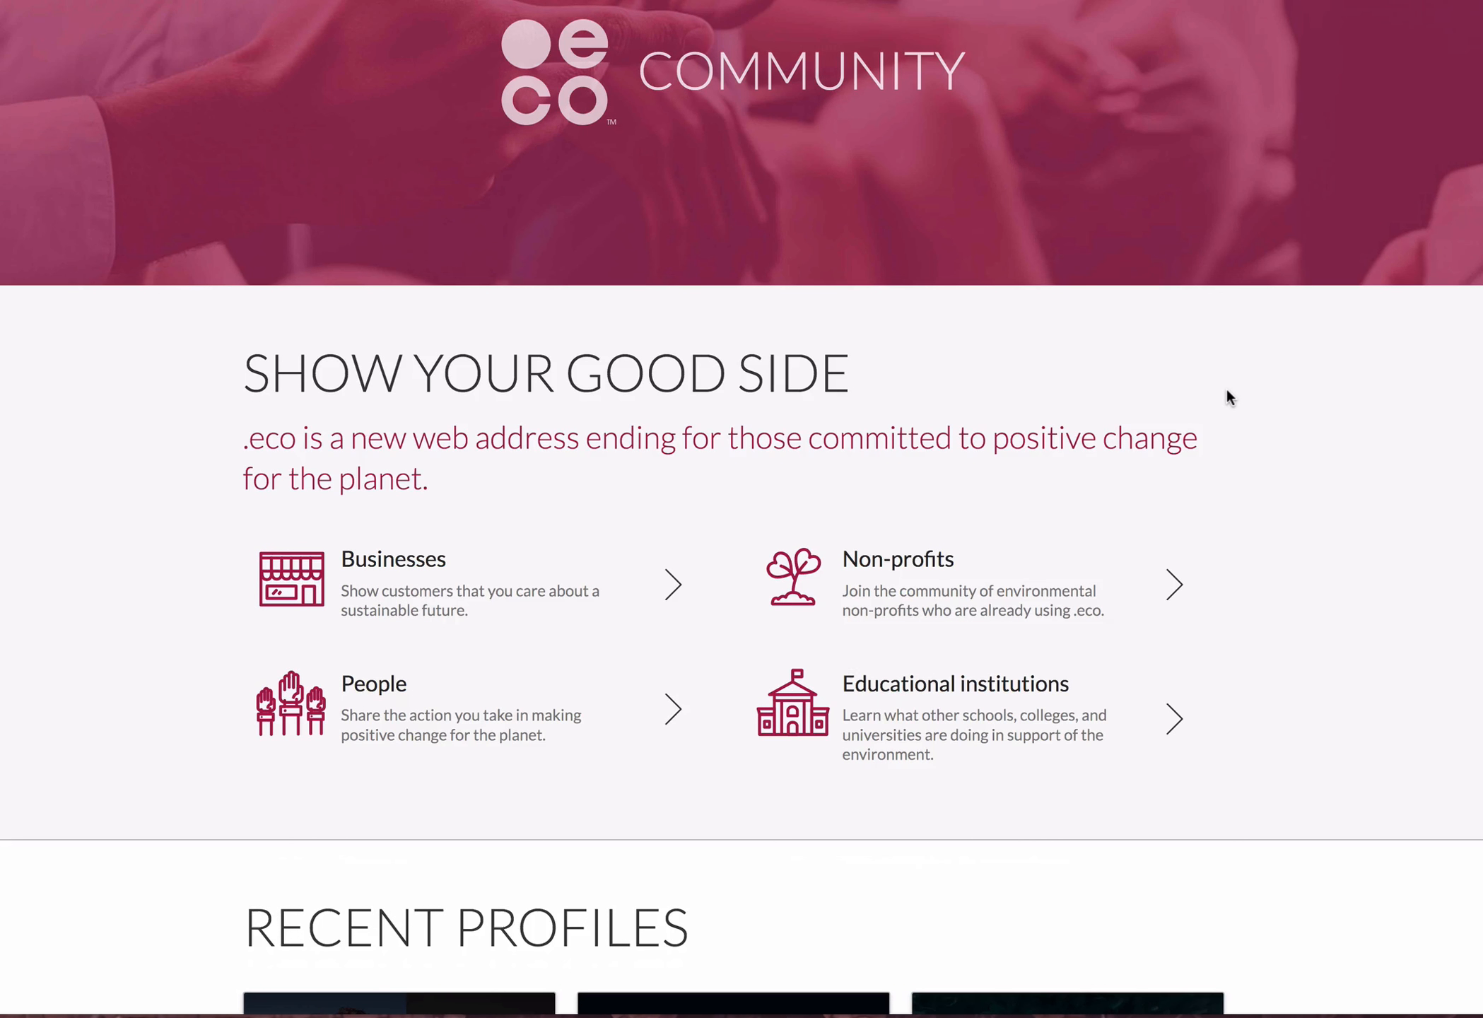
pyautogui.scroll(-5, 1250, 430)
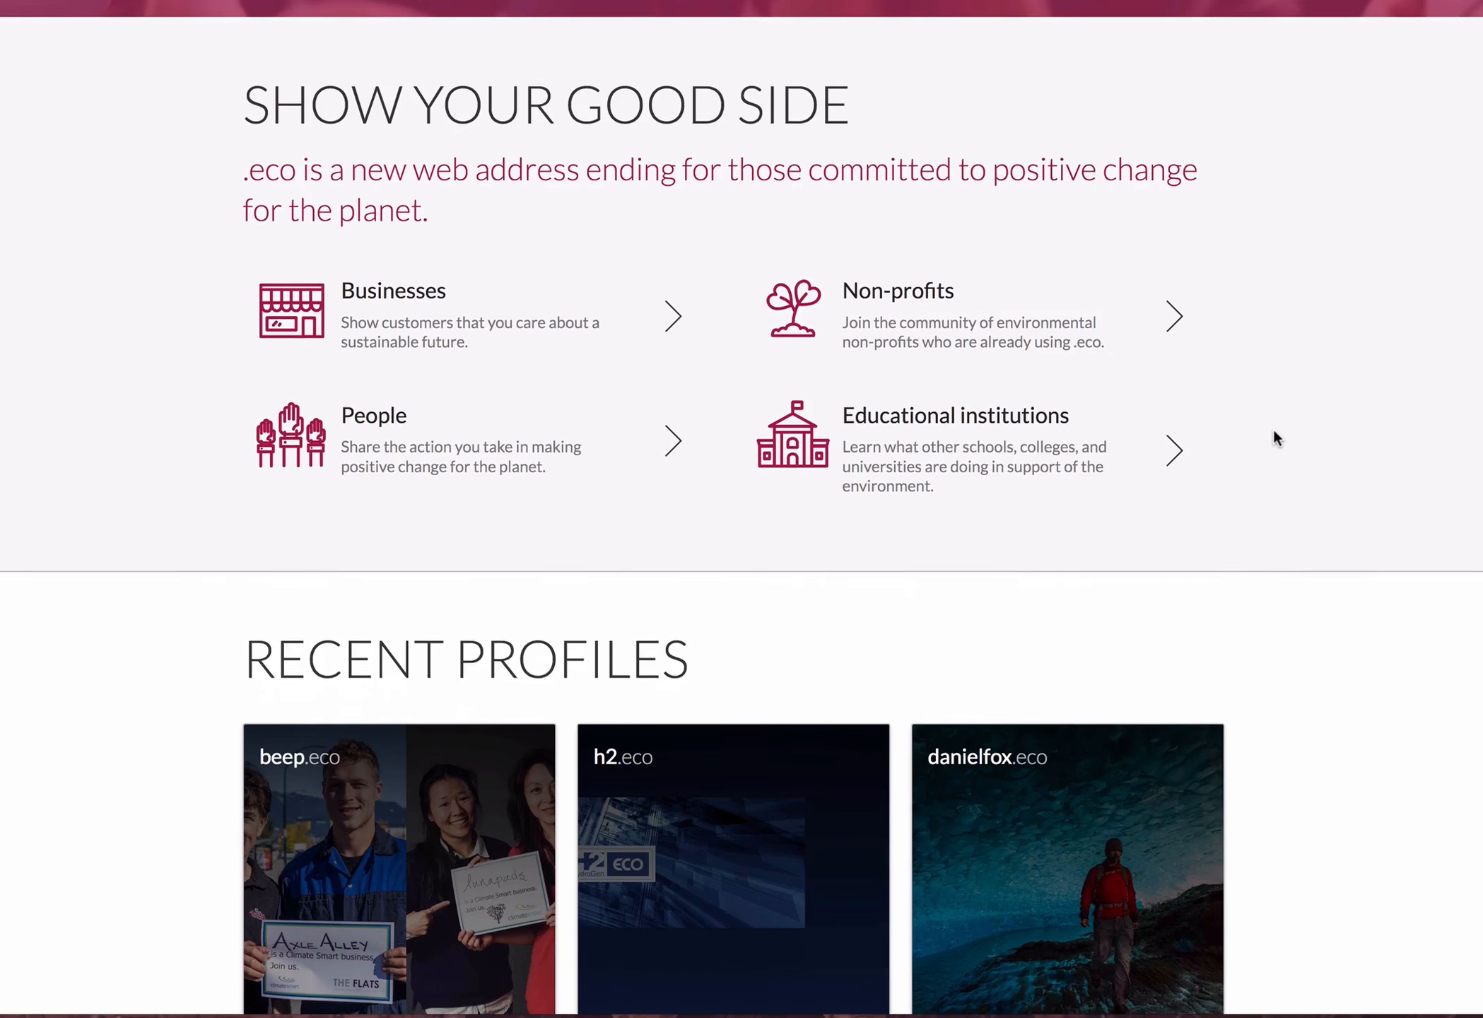
pyautogui.scroll(-5, 1284, 431)
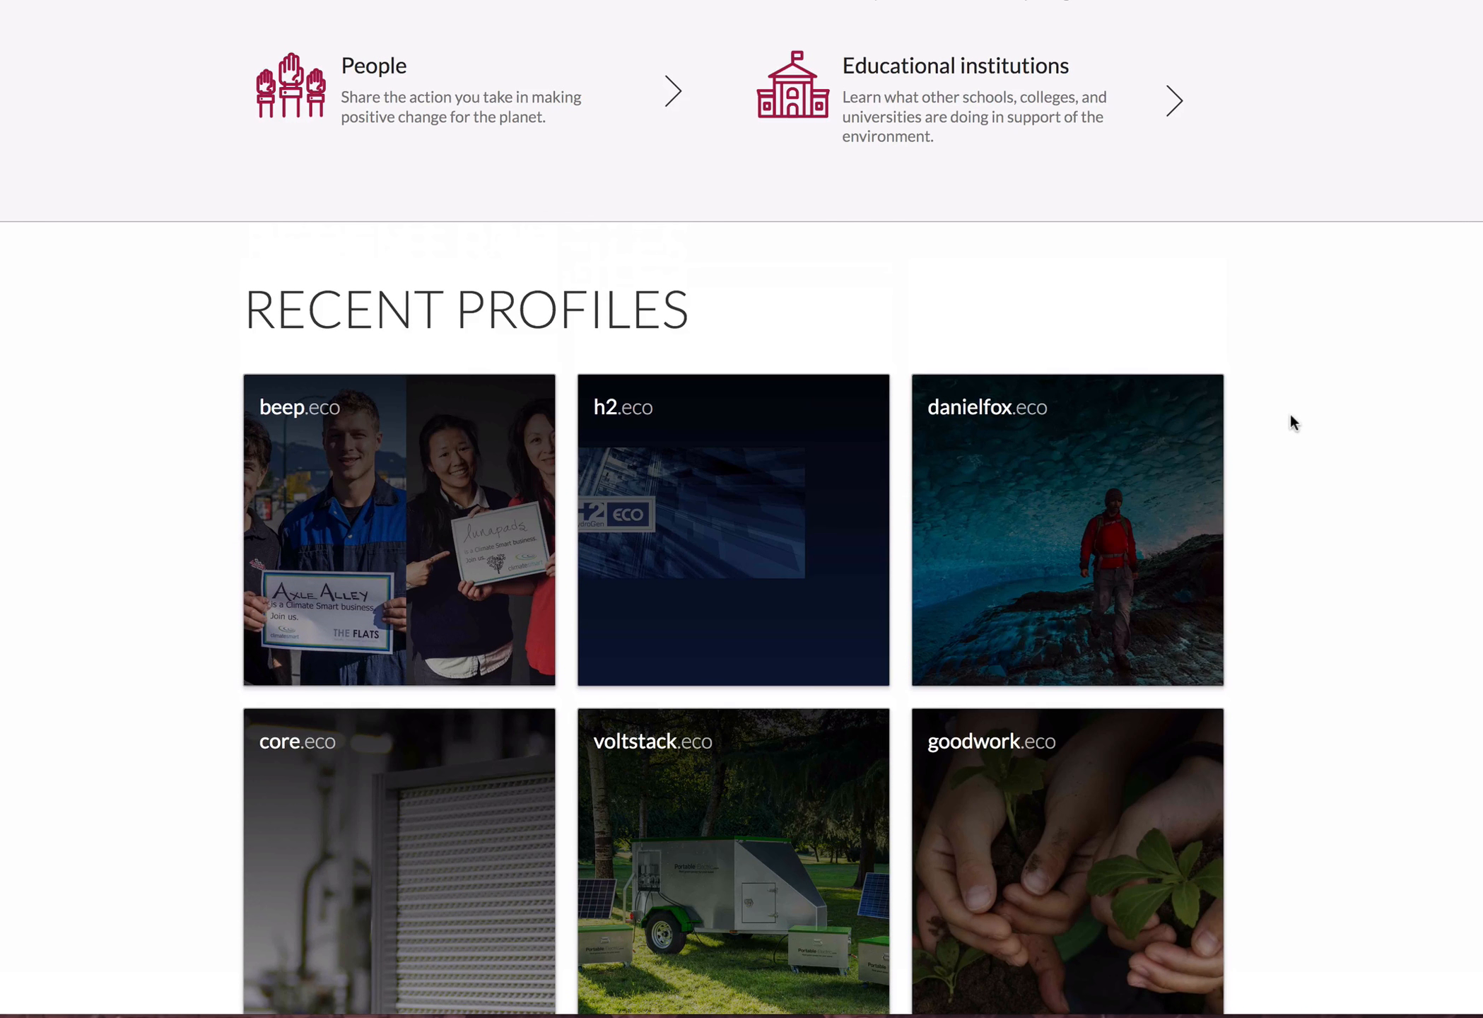
pyautogui.scroll(-8, 1290, 422)
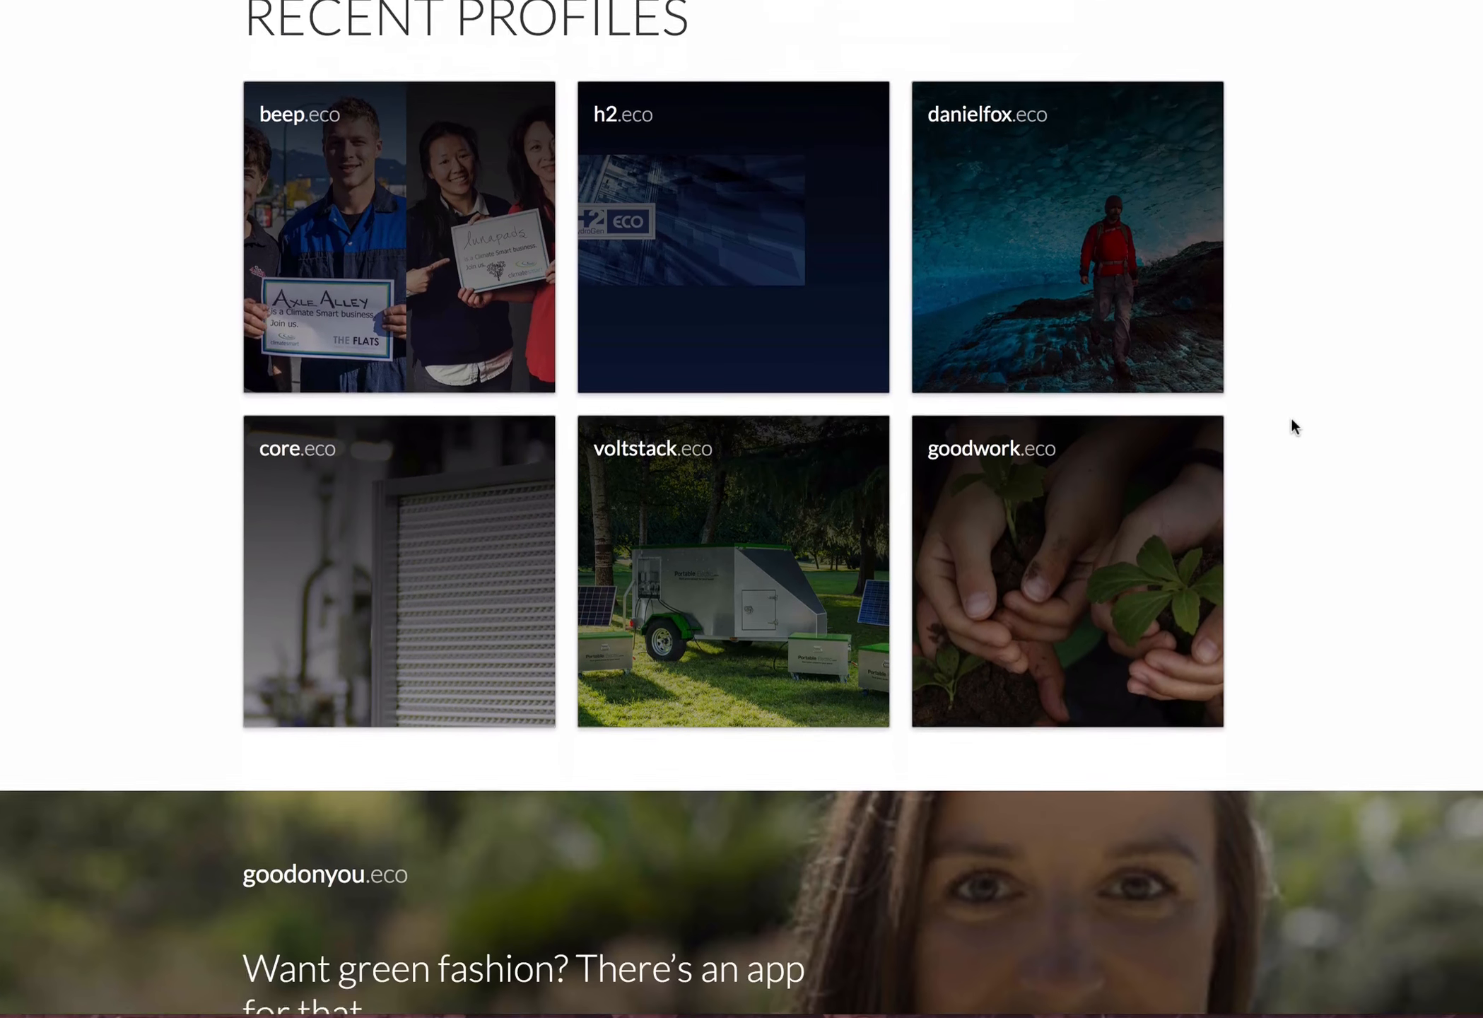
pyautogui.scroll(-3, 1292, 420)
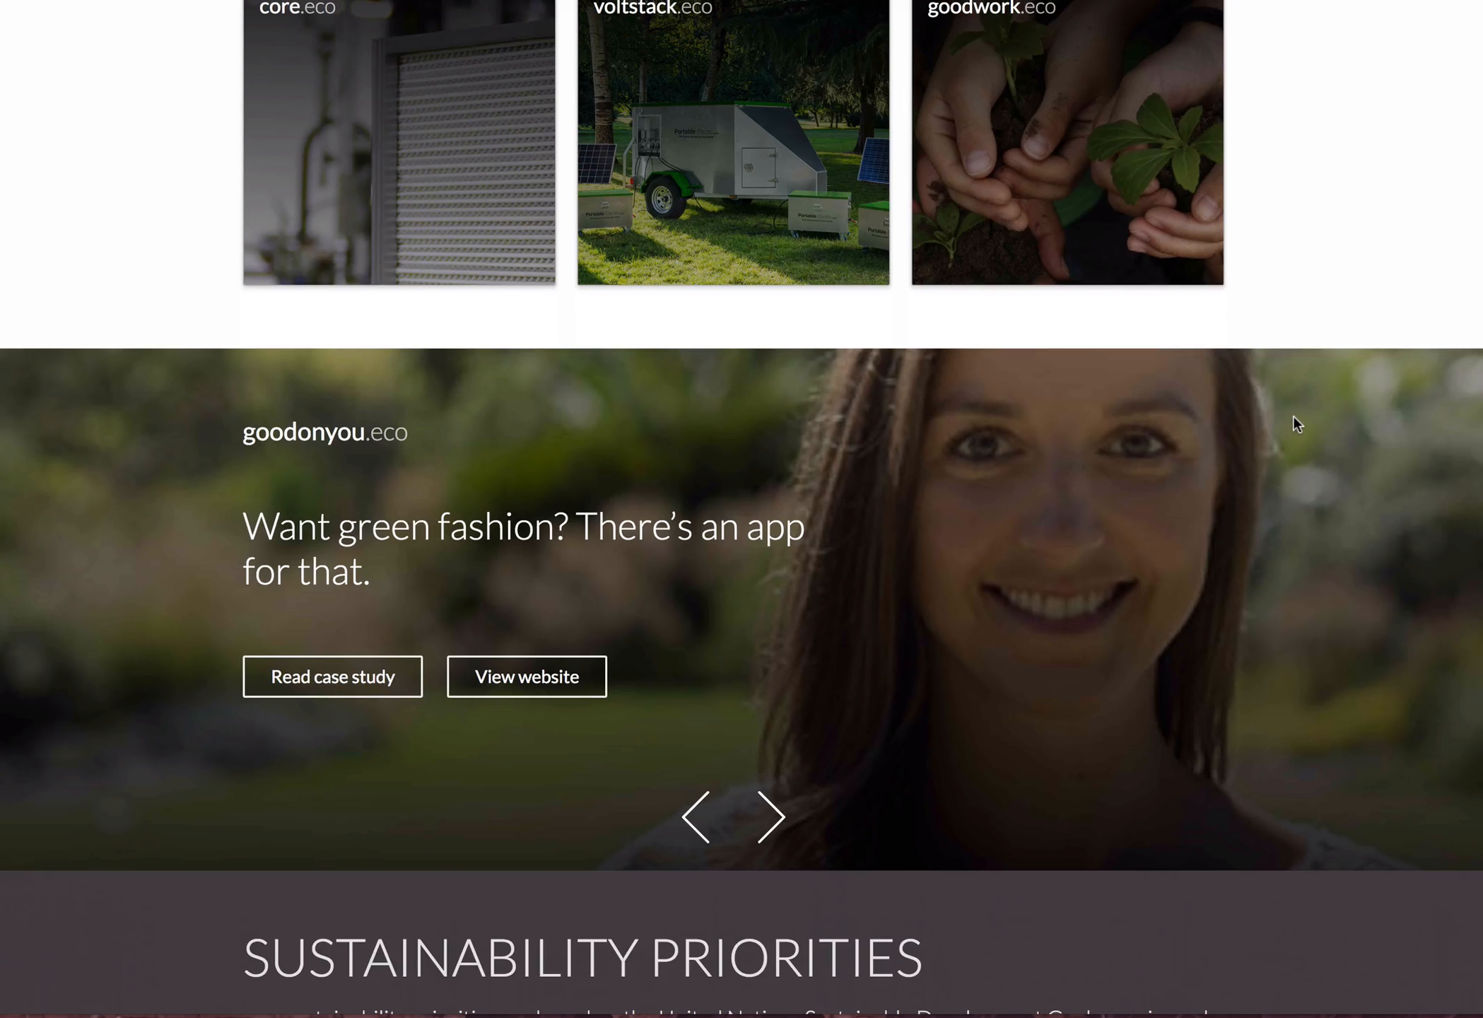
pyautogui.scroll(-4, 1293, 416)
pyautogui.scroll(-3, 1294, 415)
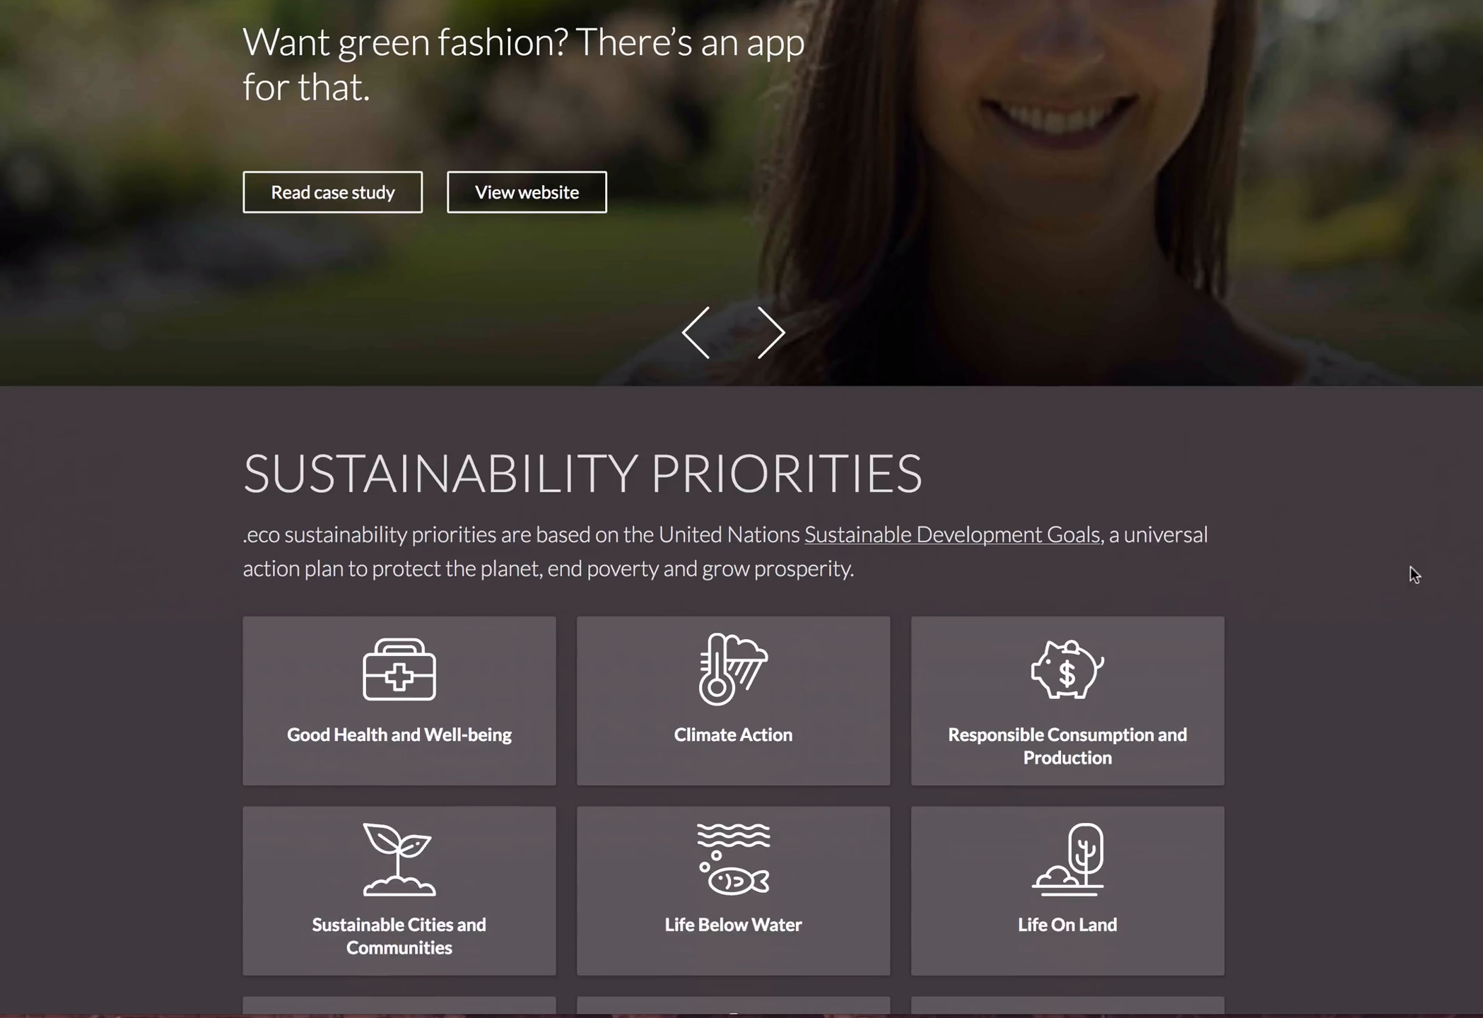
pyautogui.scroll(-1, 1405, 564)
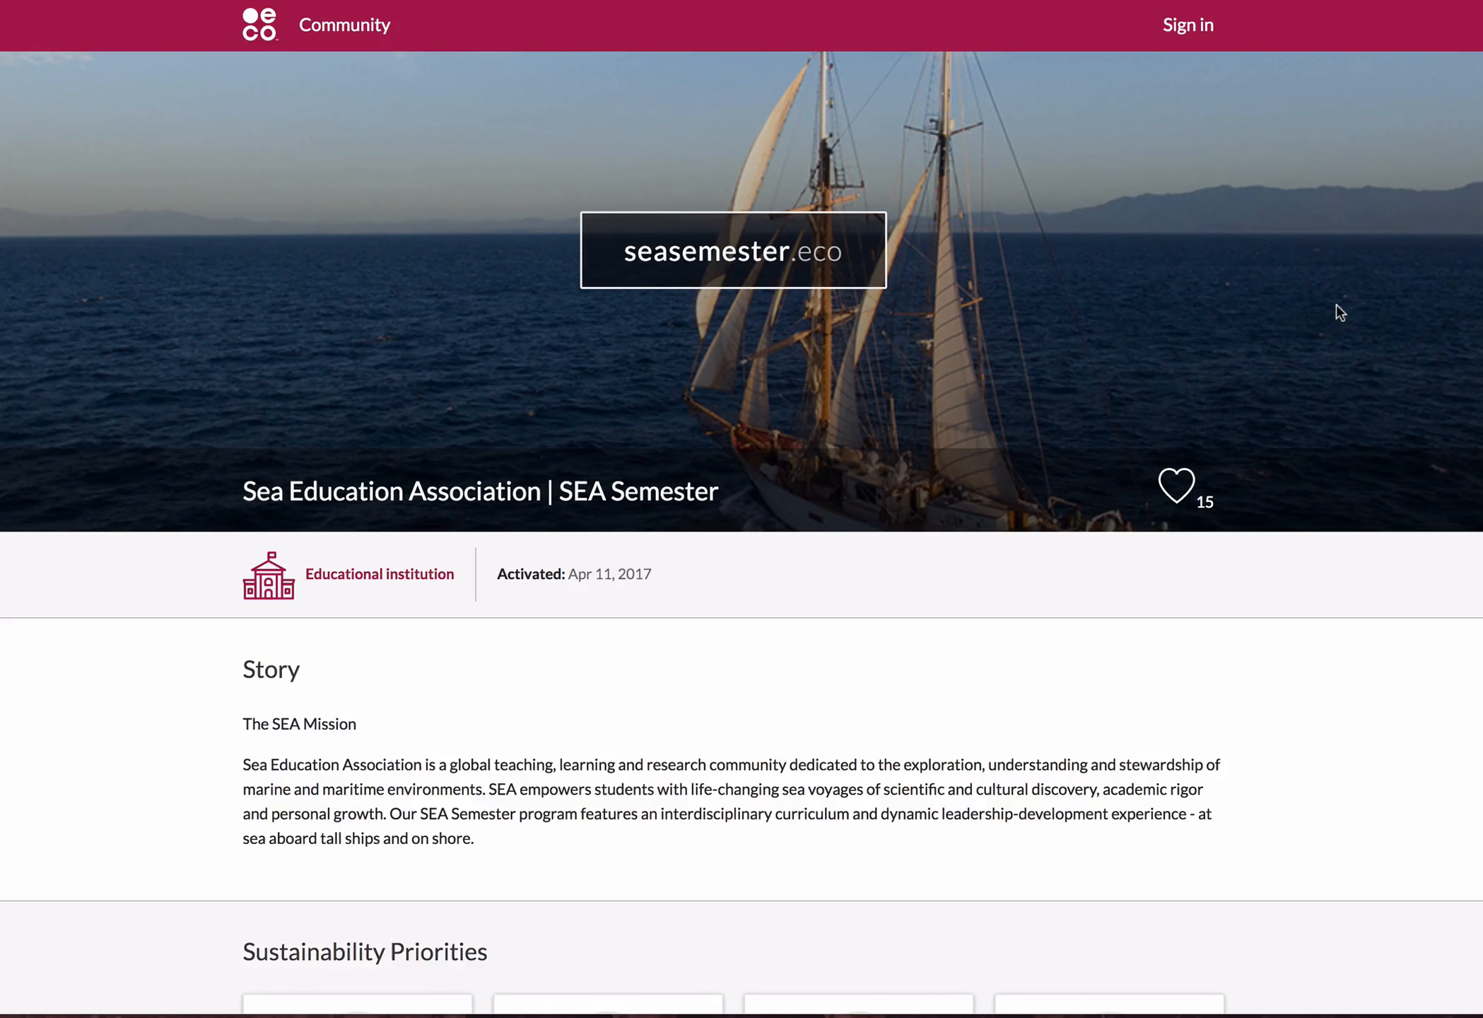
# Examine the seasemester.eco profile, including its story, sustainability priorities, environmental actions, partners, locations, websites and social links.
pyautogui.scroll(-5, 1342, 315)
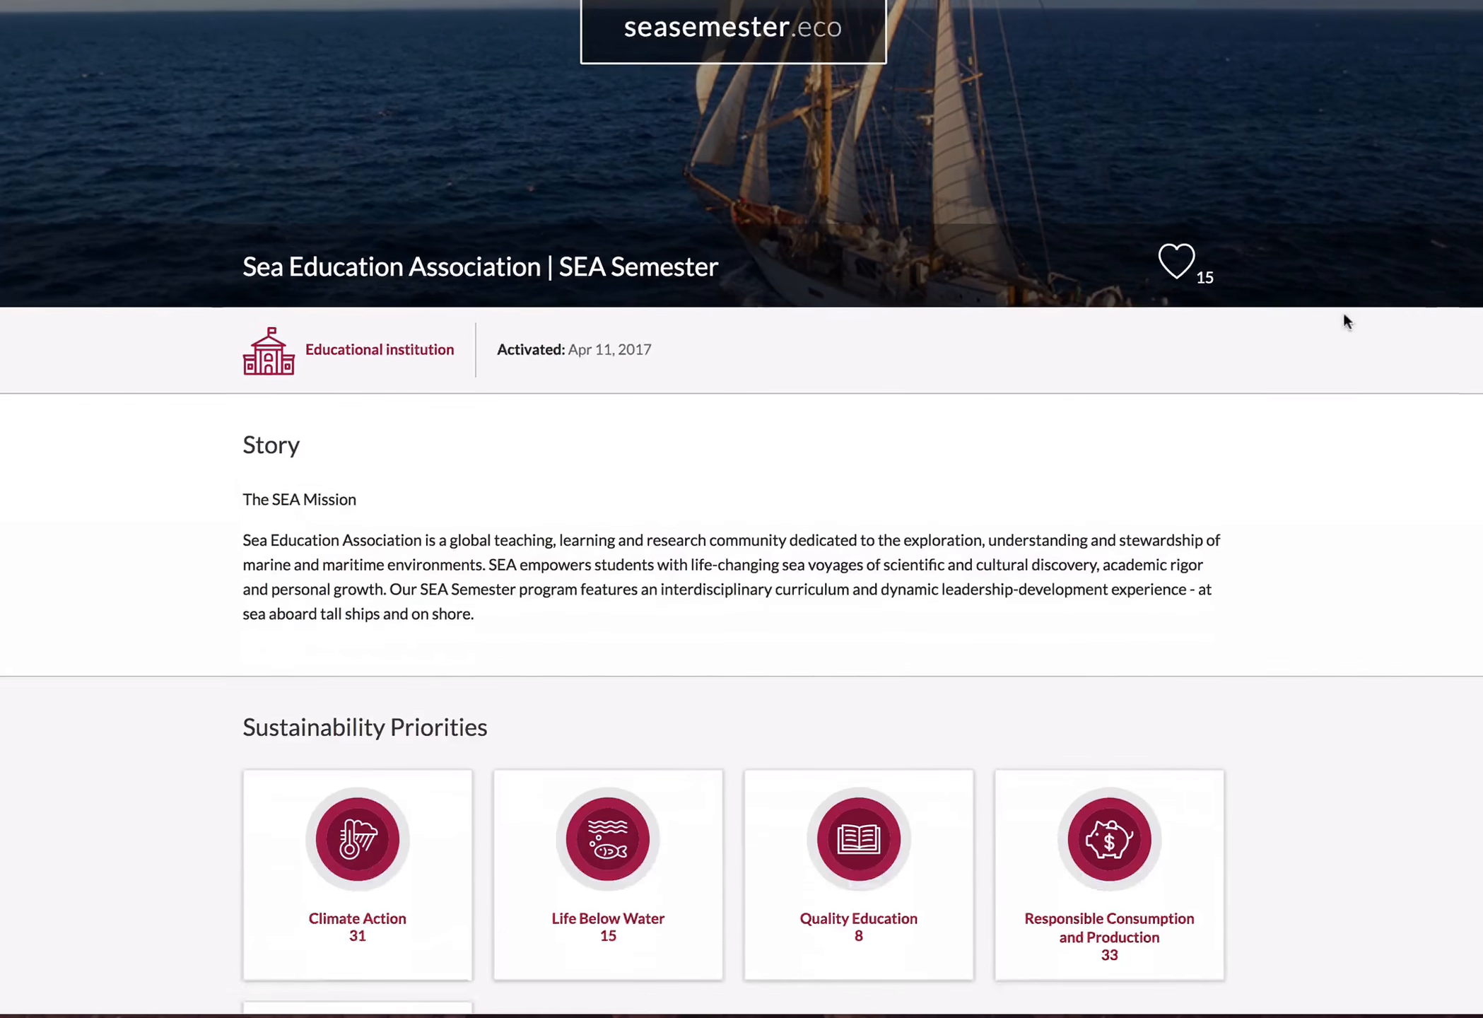
pyautogui.scroll(-2, 1418, 357)
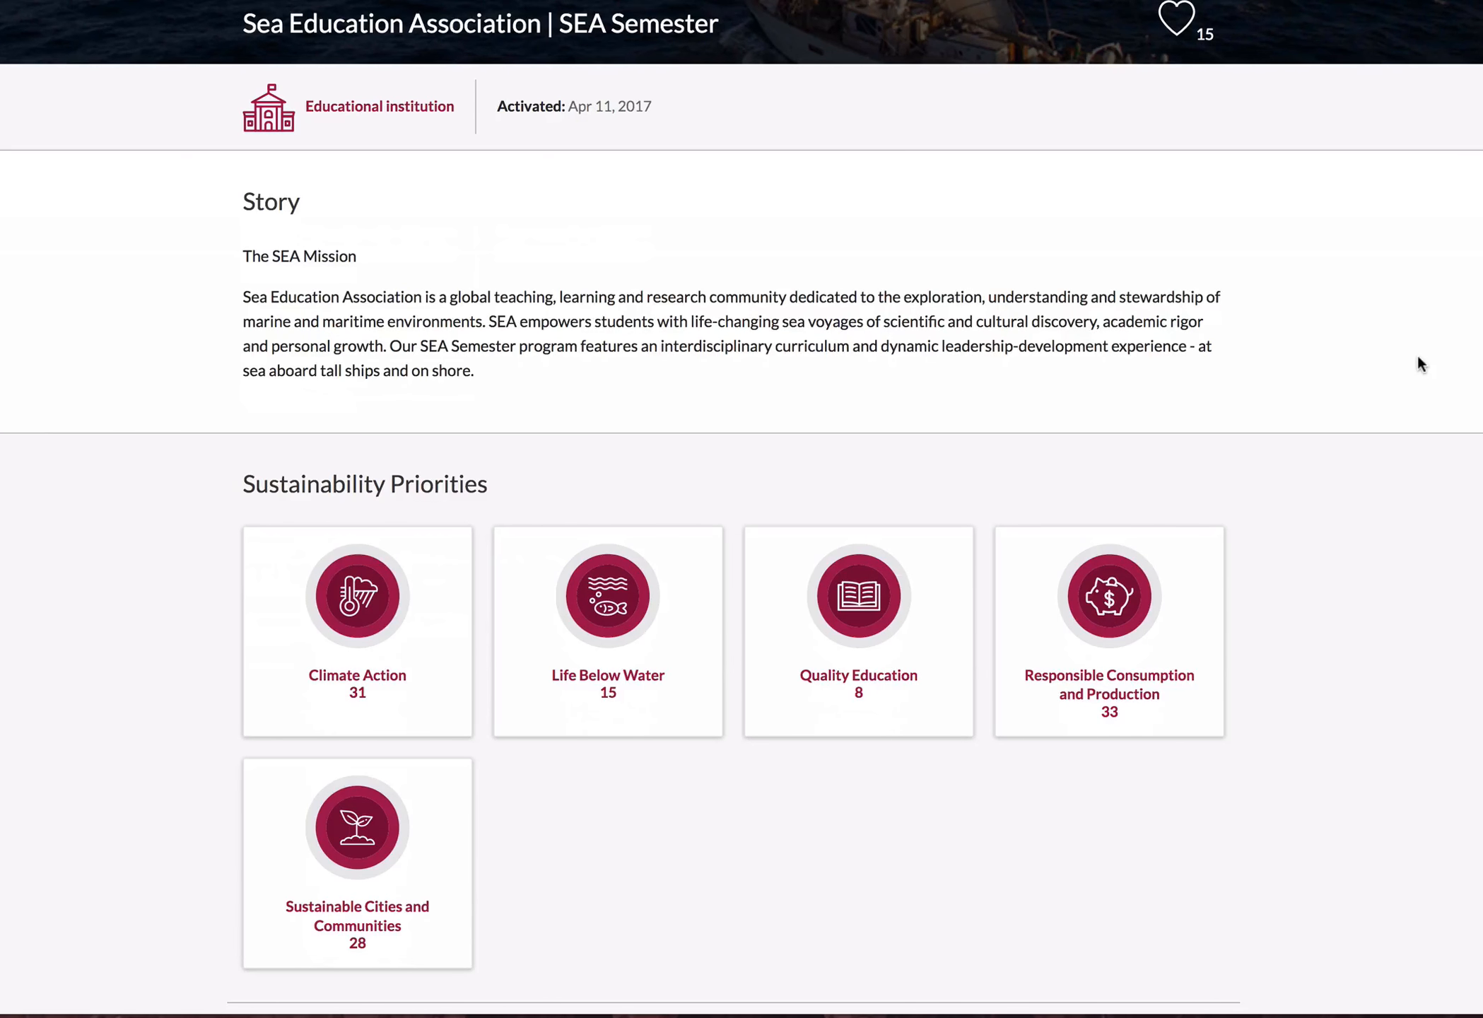
pyautogui.scroll(-6, 1404, 396)
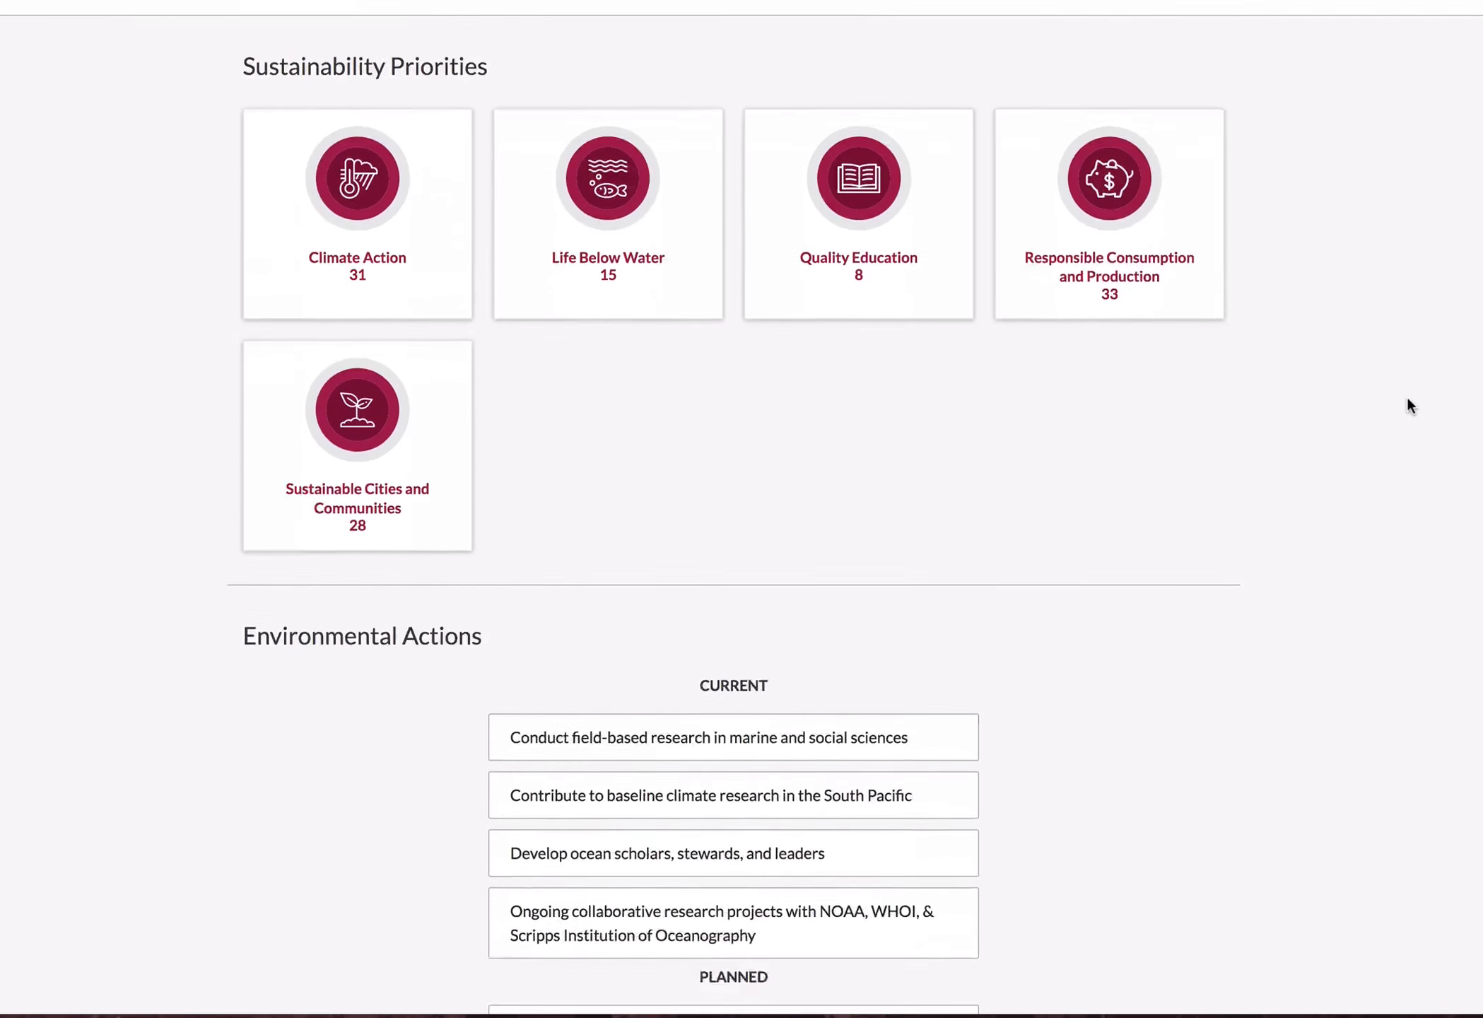
pyautogui.scroll(-5, 1409, 405)
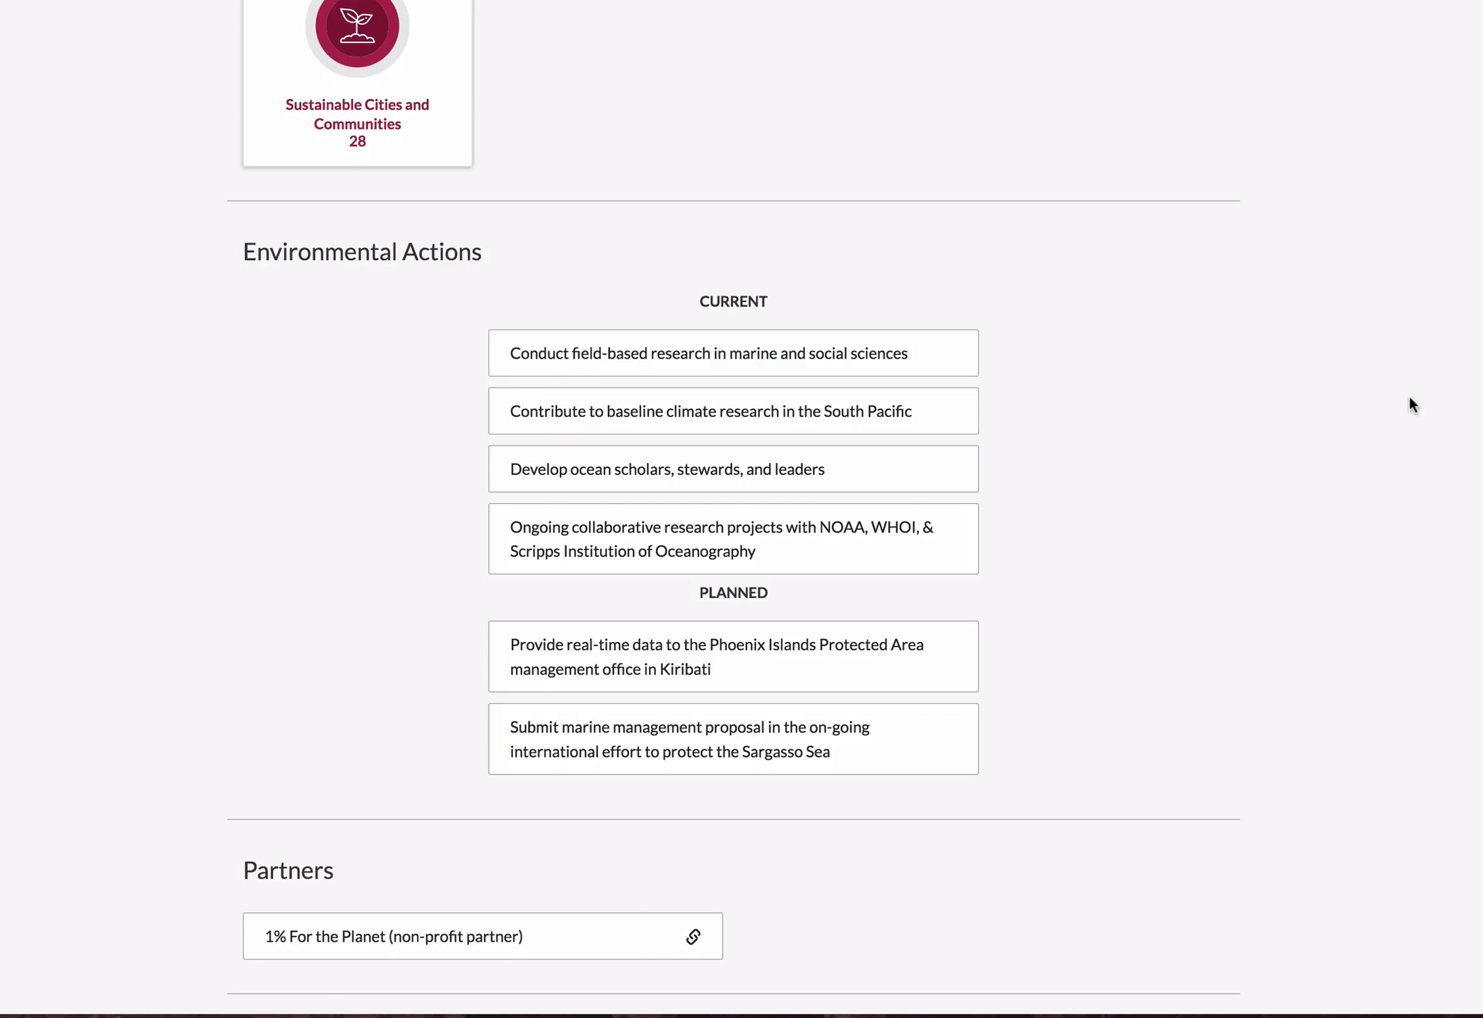
pyautogui.scroll(-5, 1388, 437)
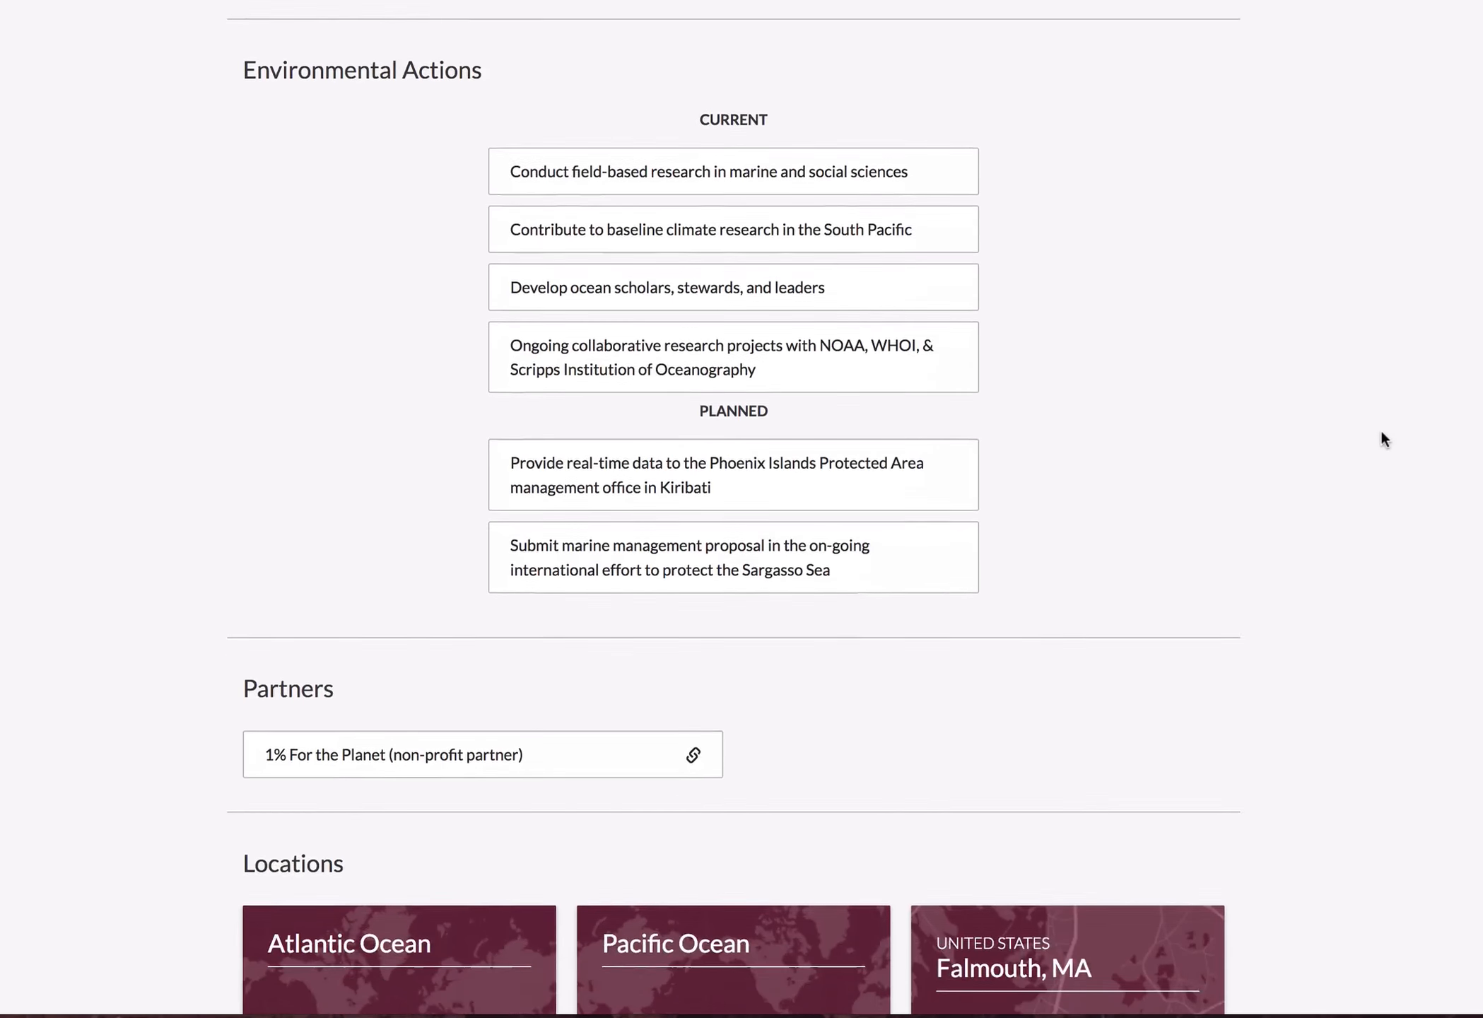
pyautogui.scroll(-2, 1336, 408)
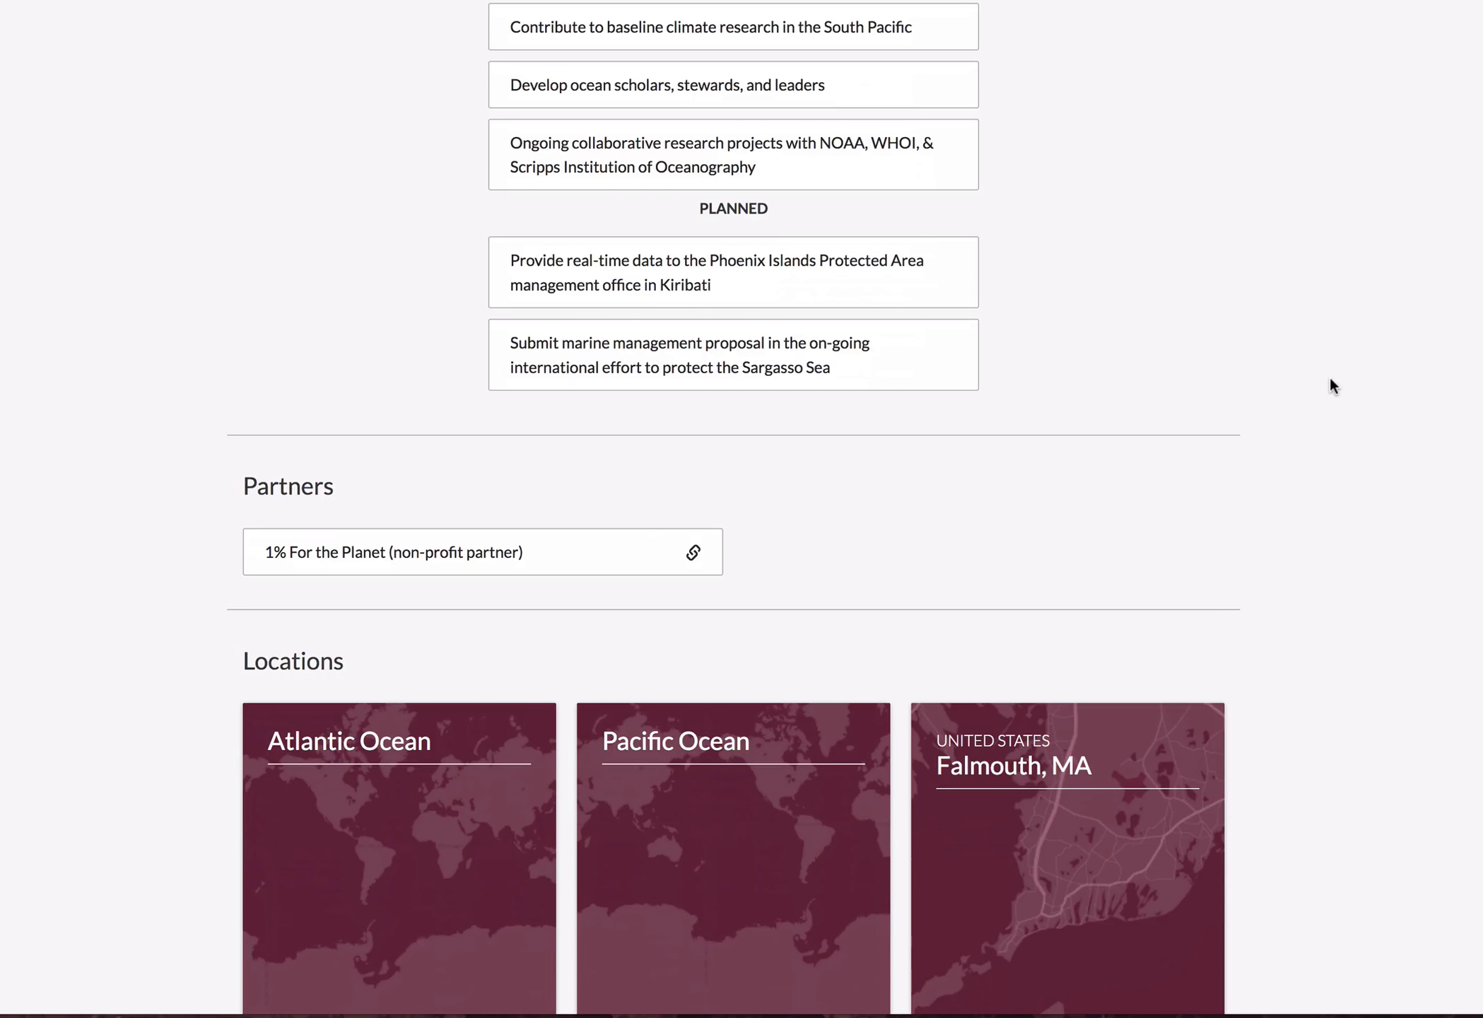
pyautogui.scroll(-3, 1348, 393)
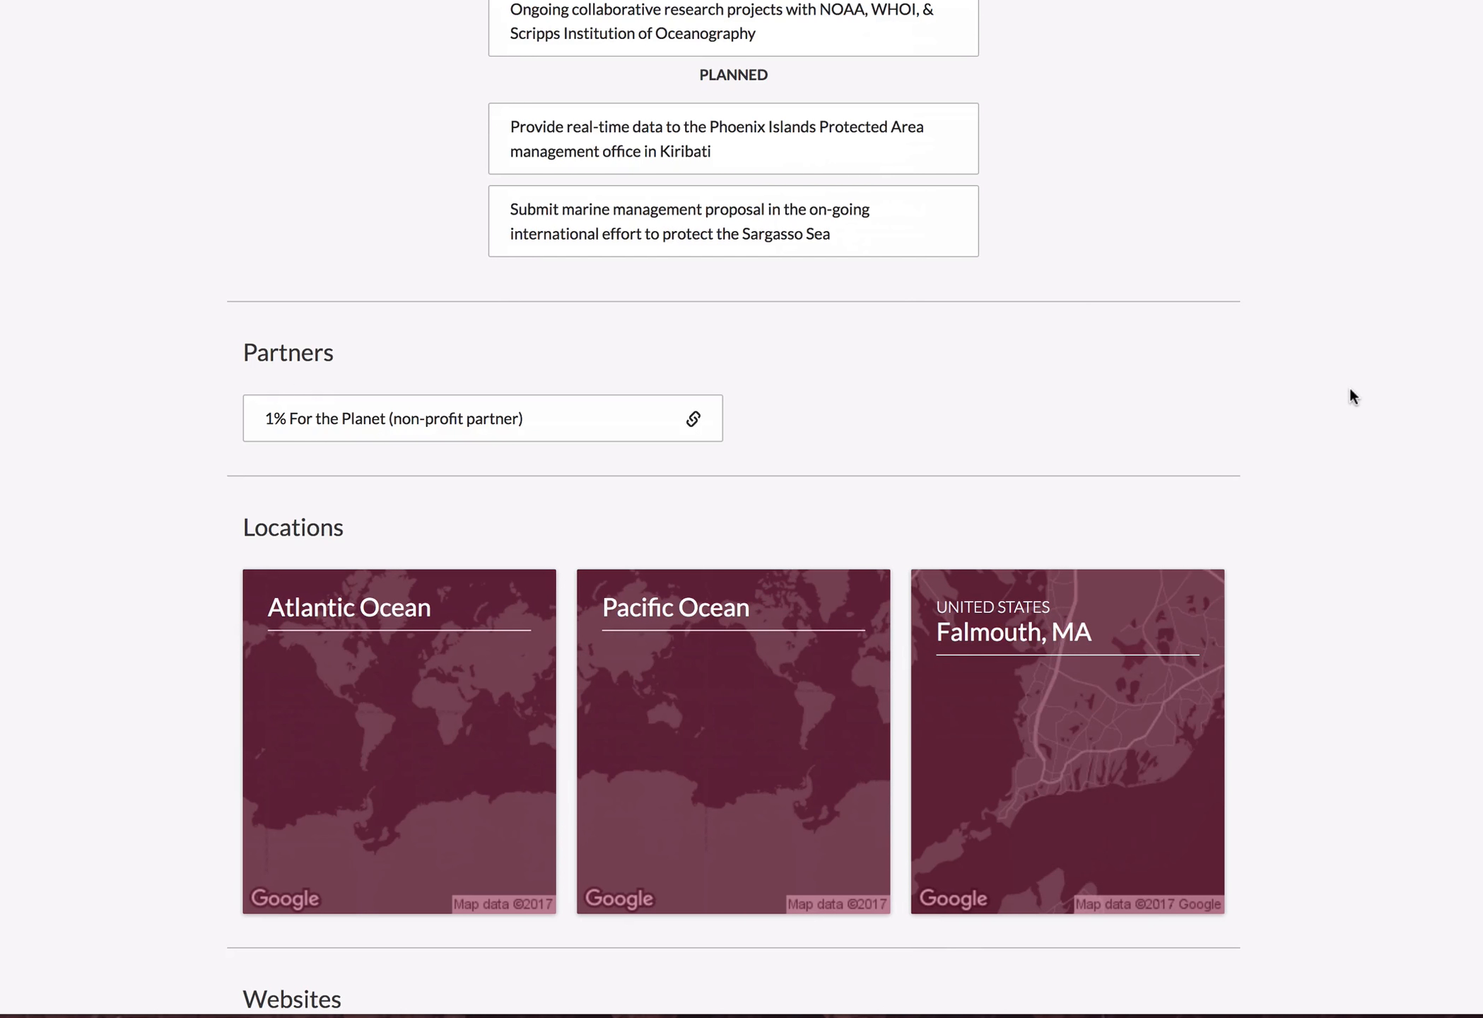
pyautogui.scroll(-5, 1352, 393)
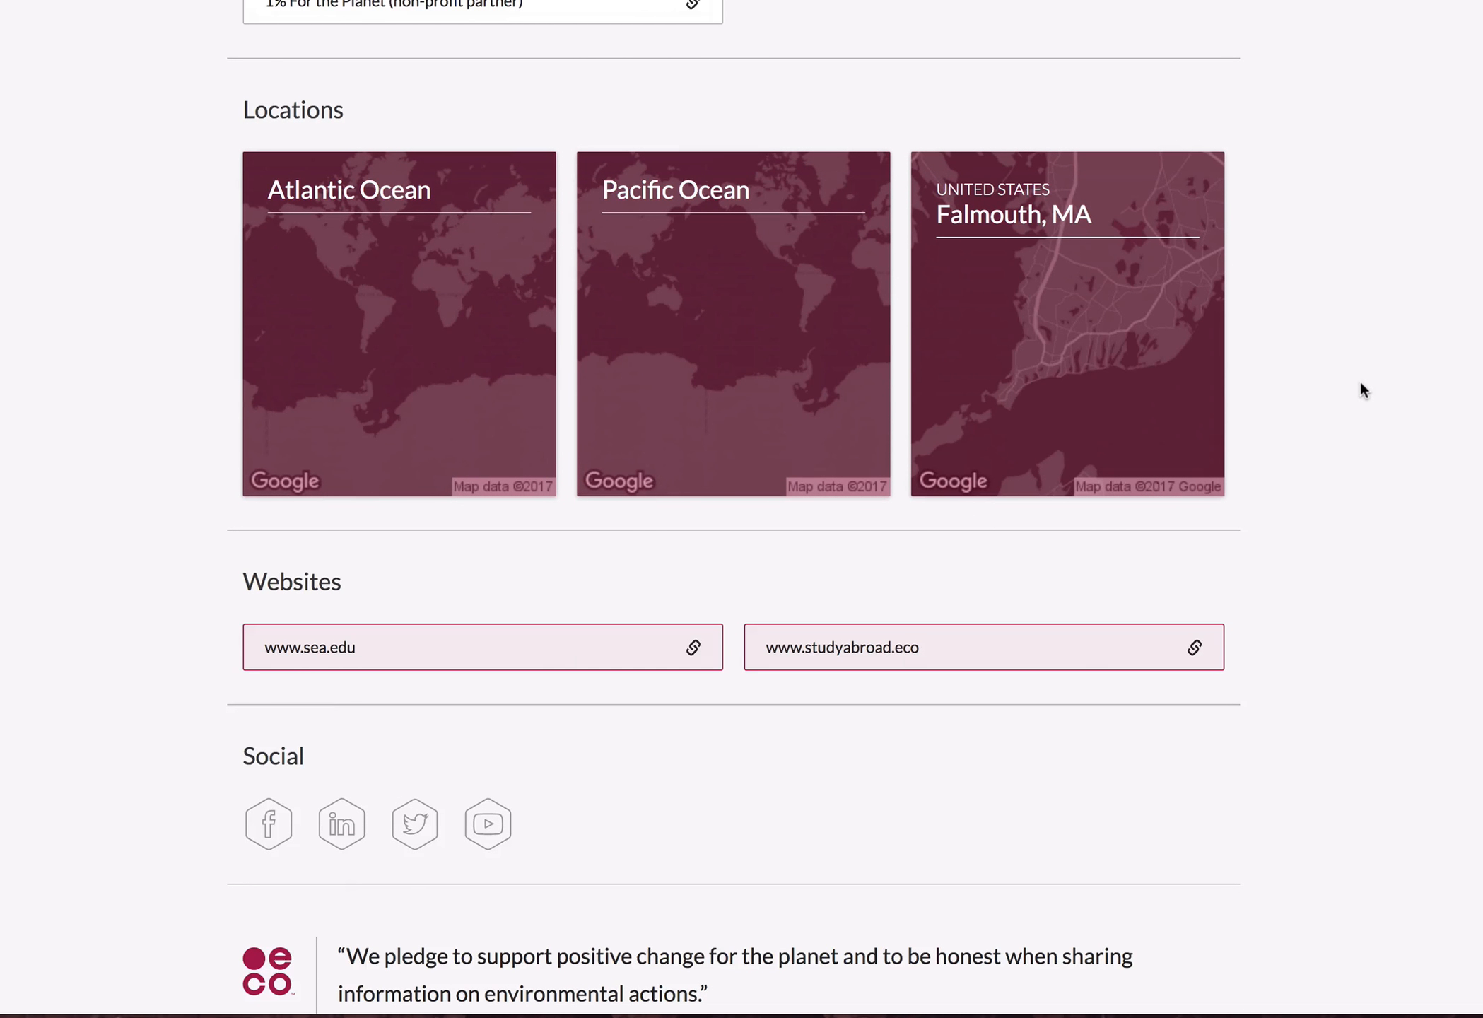
pyautogui.scroll(-1, 1362, 389)
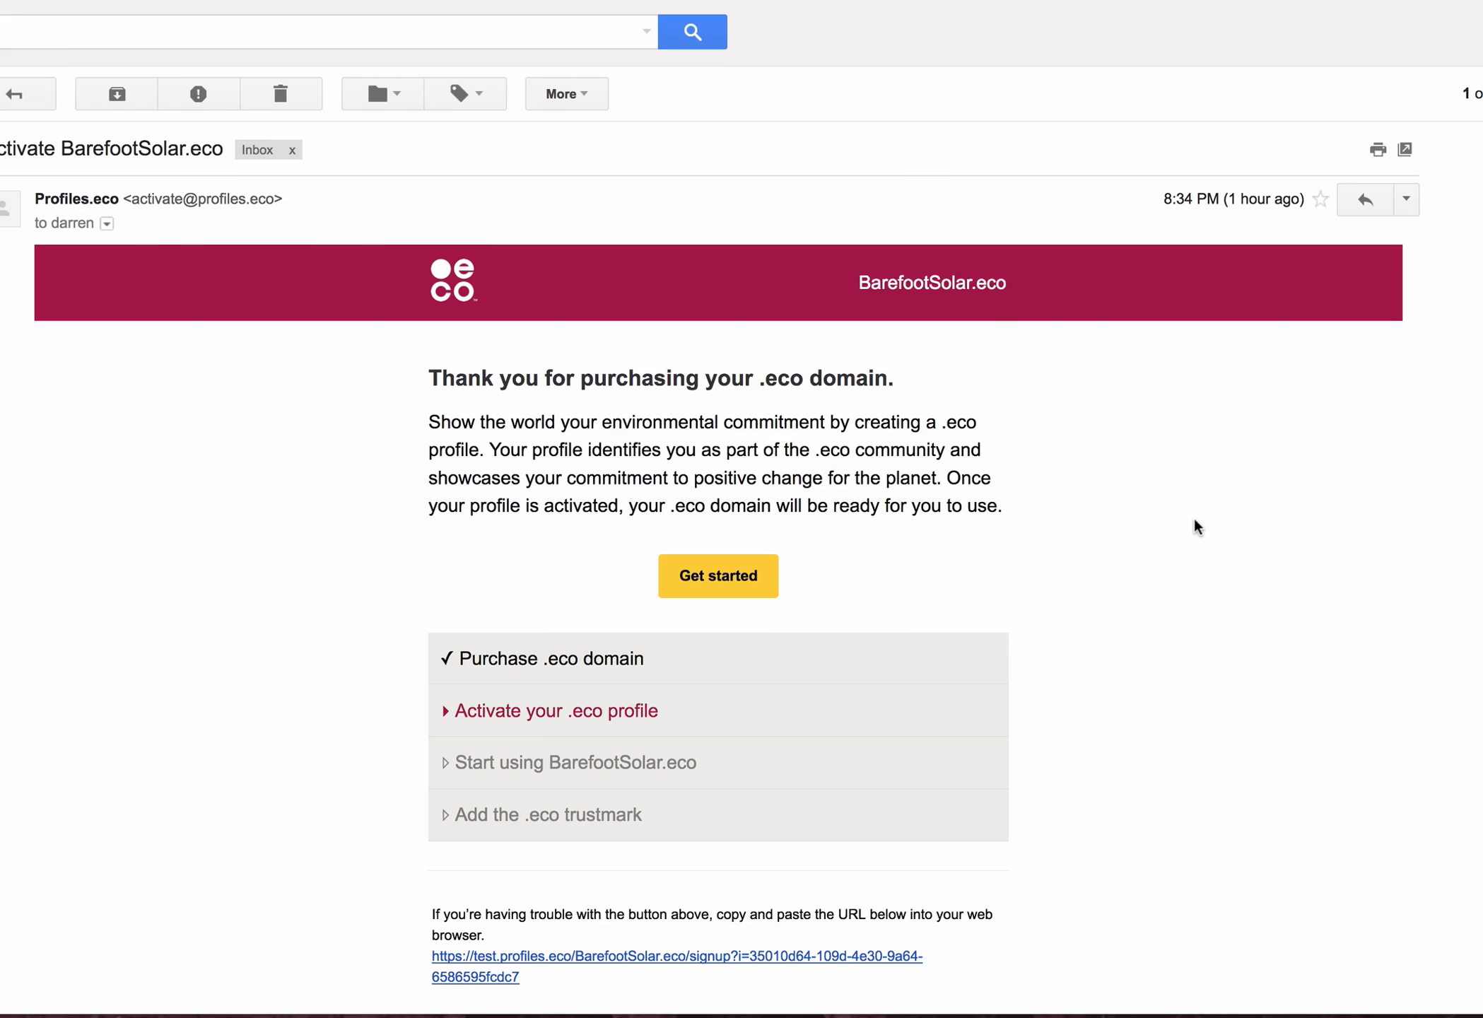
# Start activating the BarefootSolar.eco profile from the activation email and submit the sign-up form with a new account password.
pyautogui.click(703, 581)
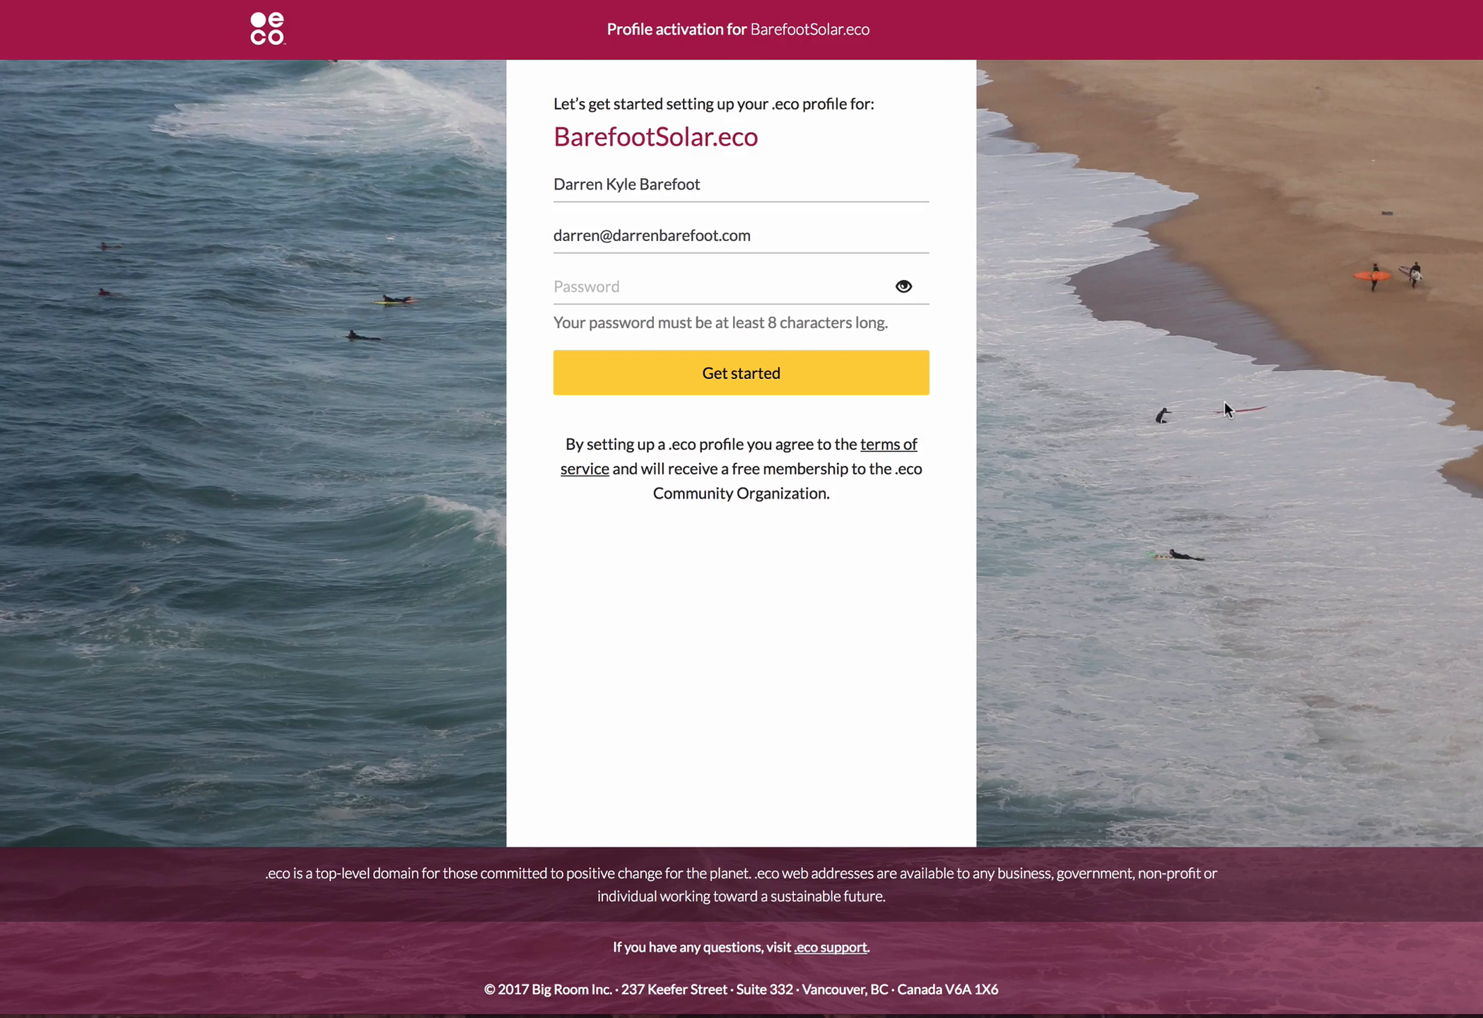
pyautogui.click(670, 278)
pyautogui.write('•••')
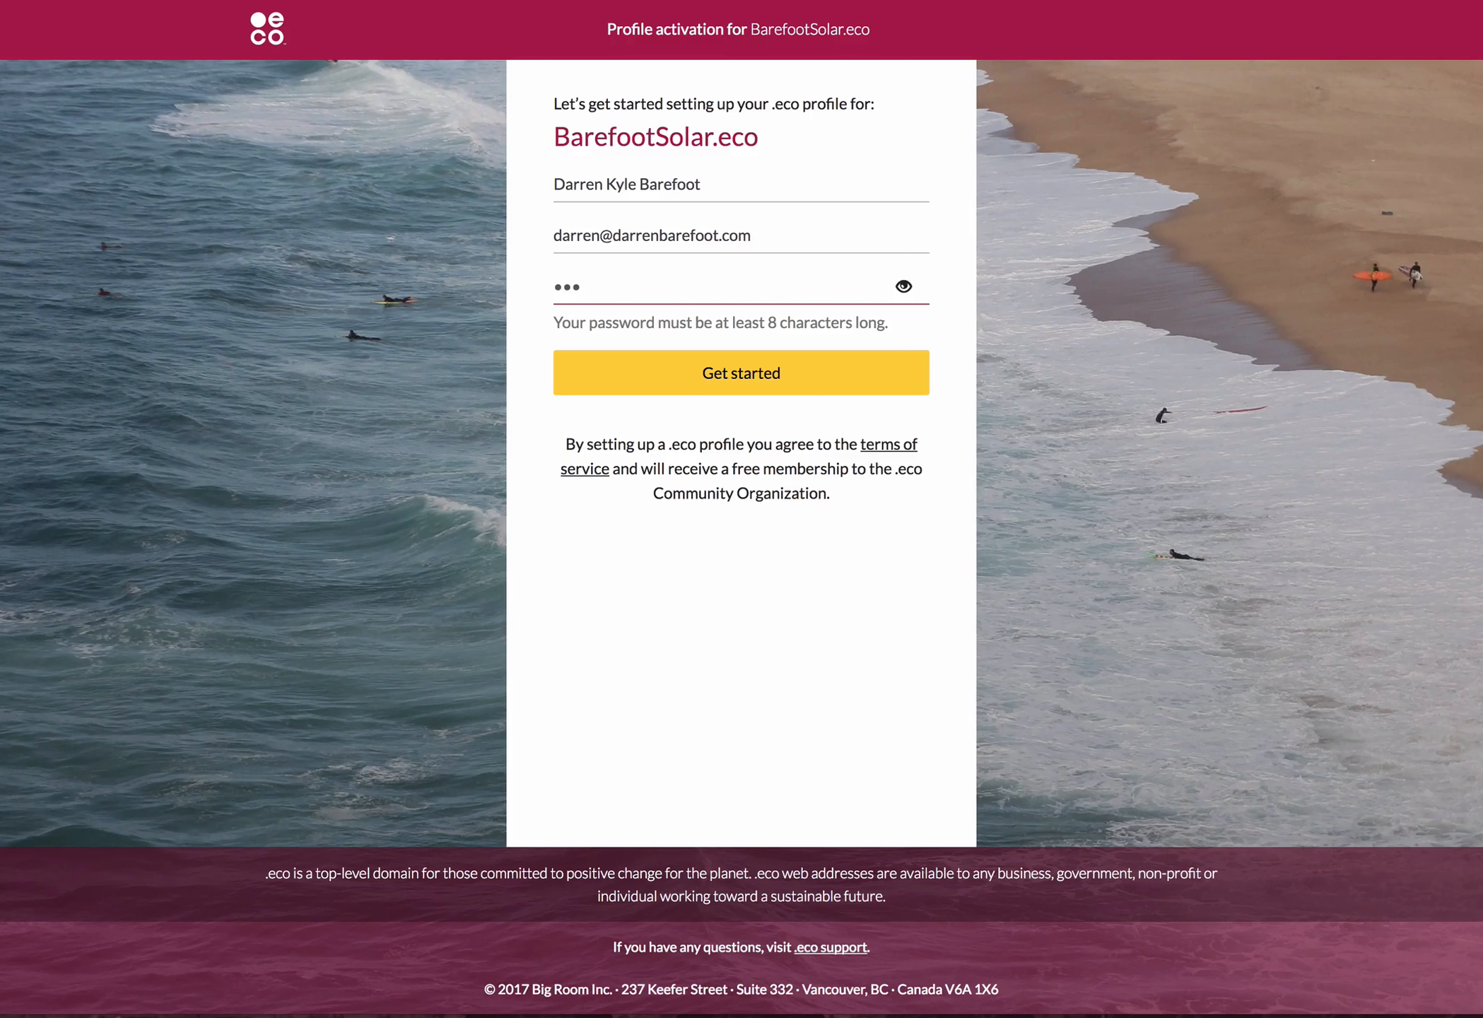
pyautogui.press('BackSpace')
pyautogui.press('BackSpace')
pyautogui.press('BackSpace')
pyautogui.write('•••••••••••')
pyautogui.click(714, 364)
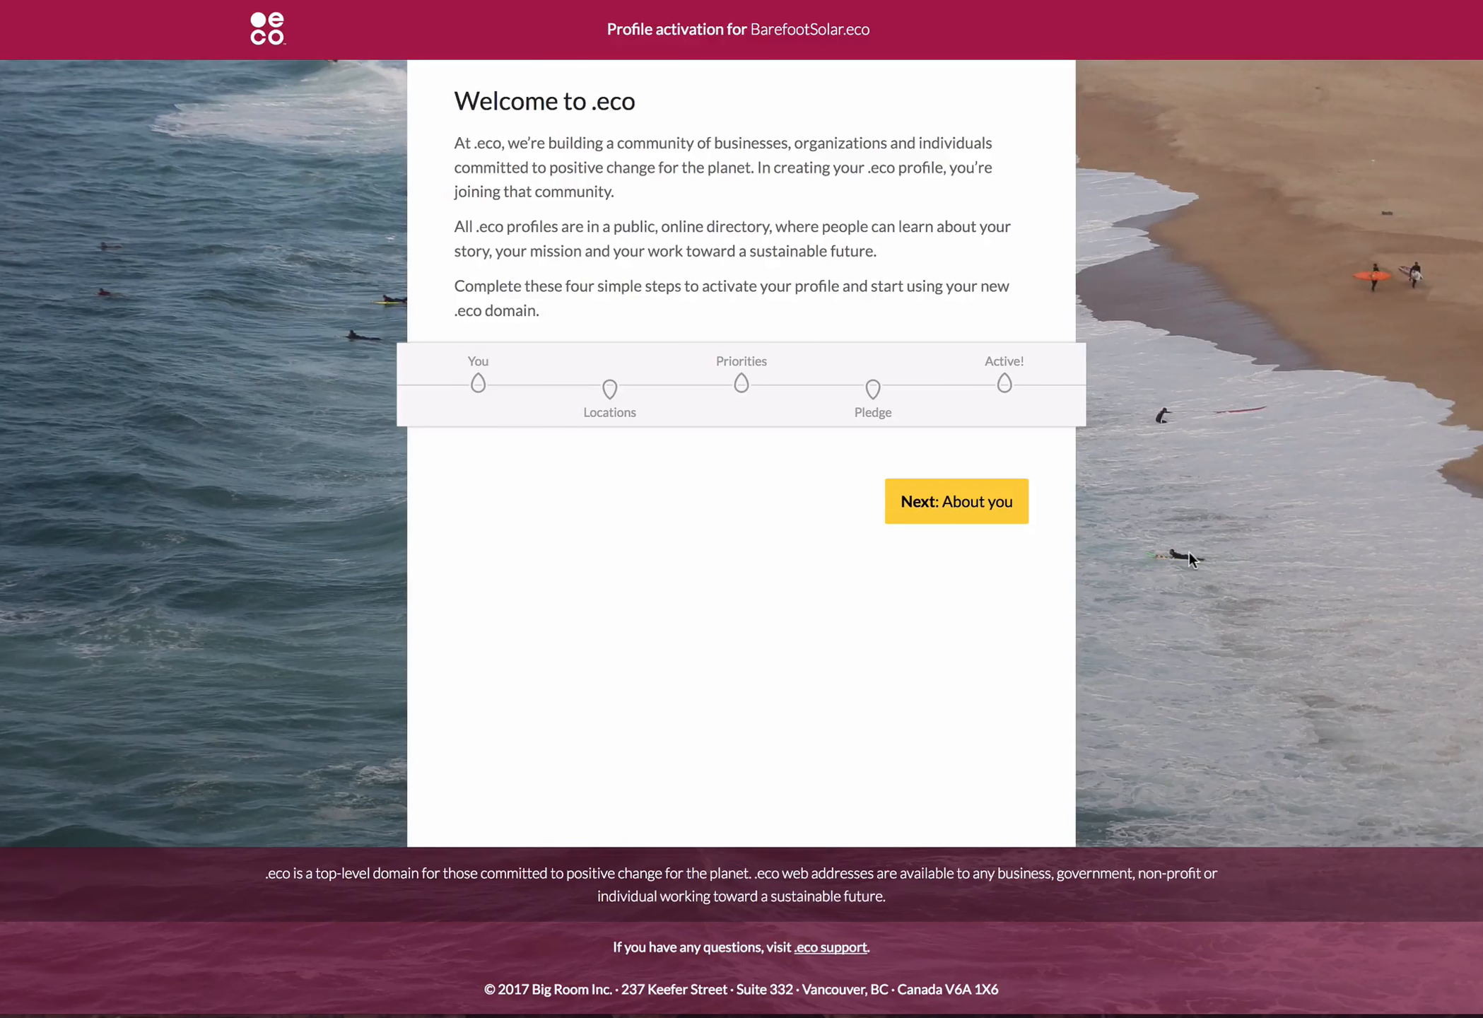
# Enter Barefoot Solar as the domain's owner, set the owner type to Business, and continue to the locations stage.
pyautogui.click(1001, 509)
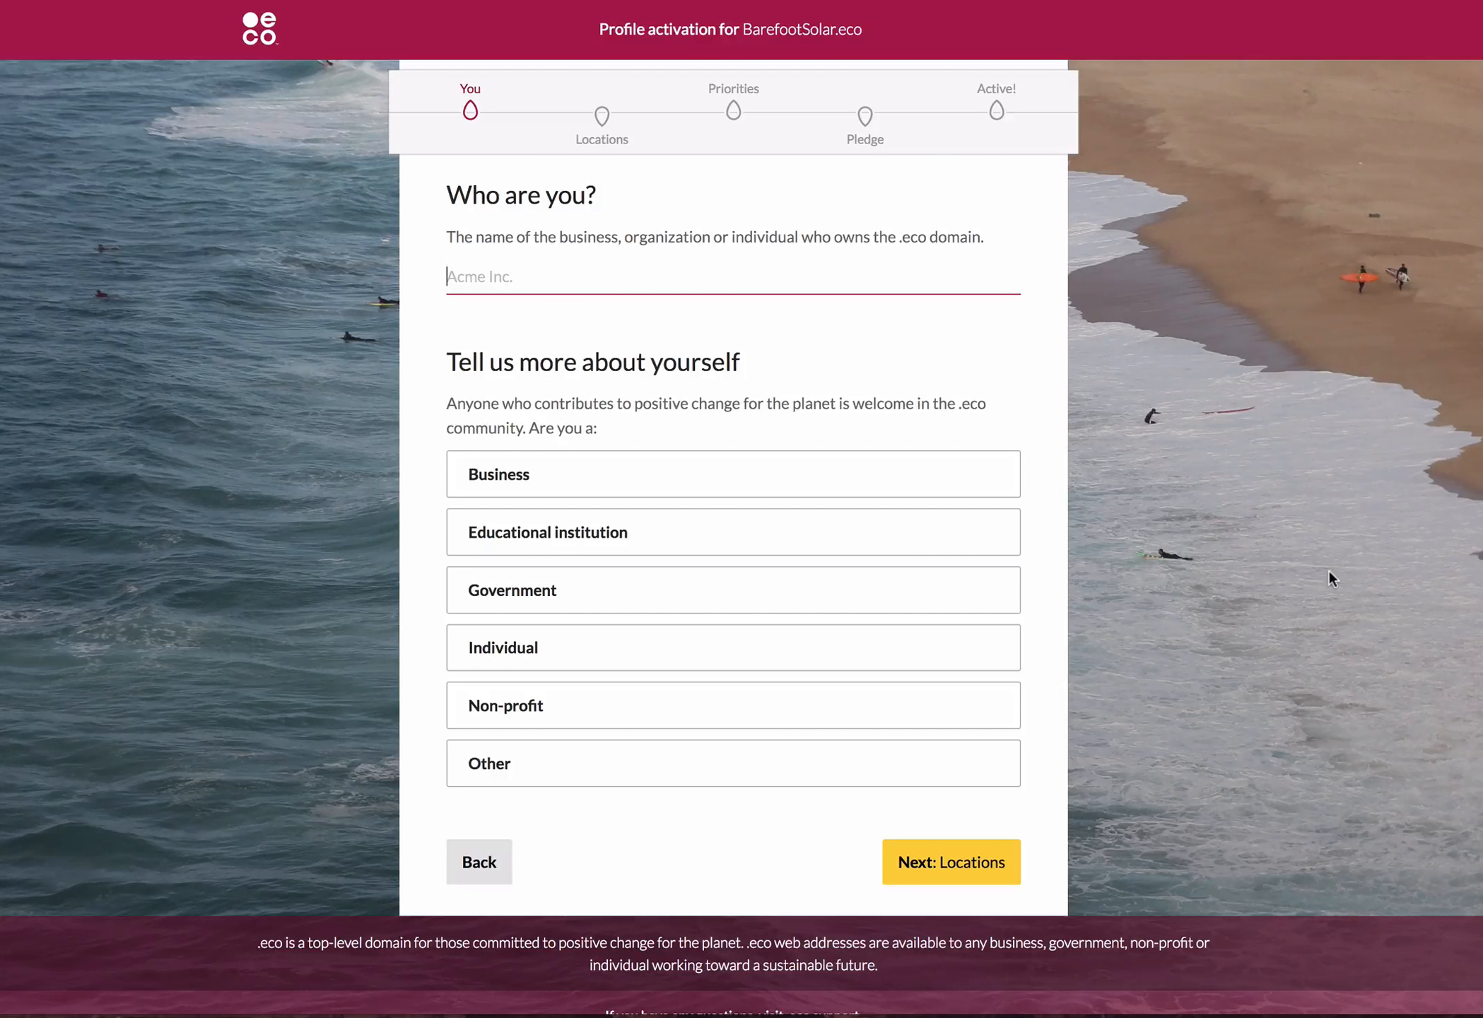
pyautogui.write('Barefoot Solar')
pyautogui.click(921, 473)
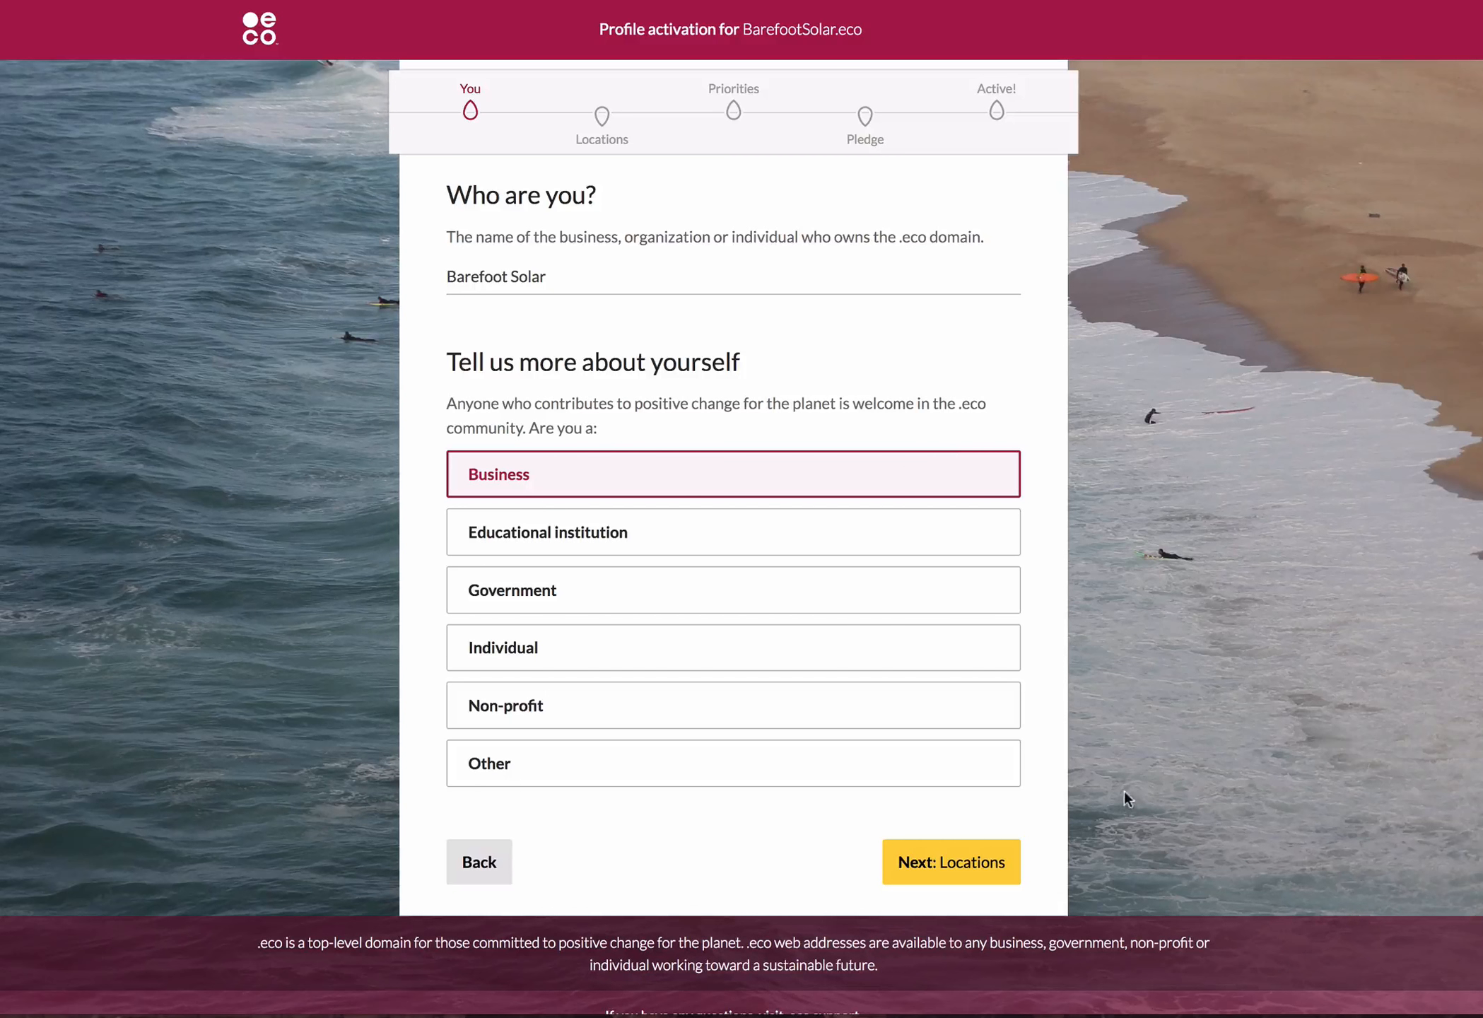
pyautogui.click(983, 862)
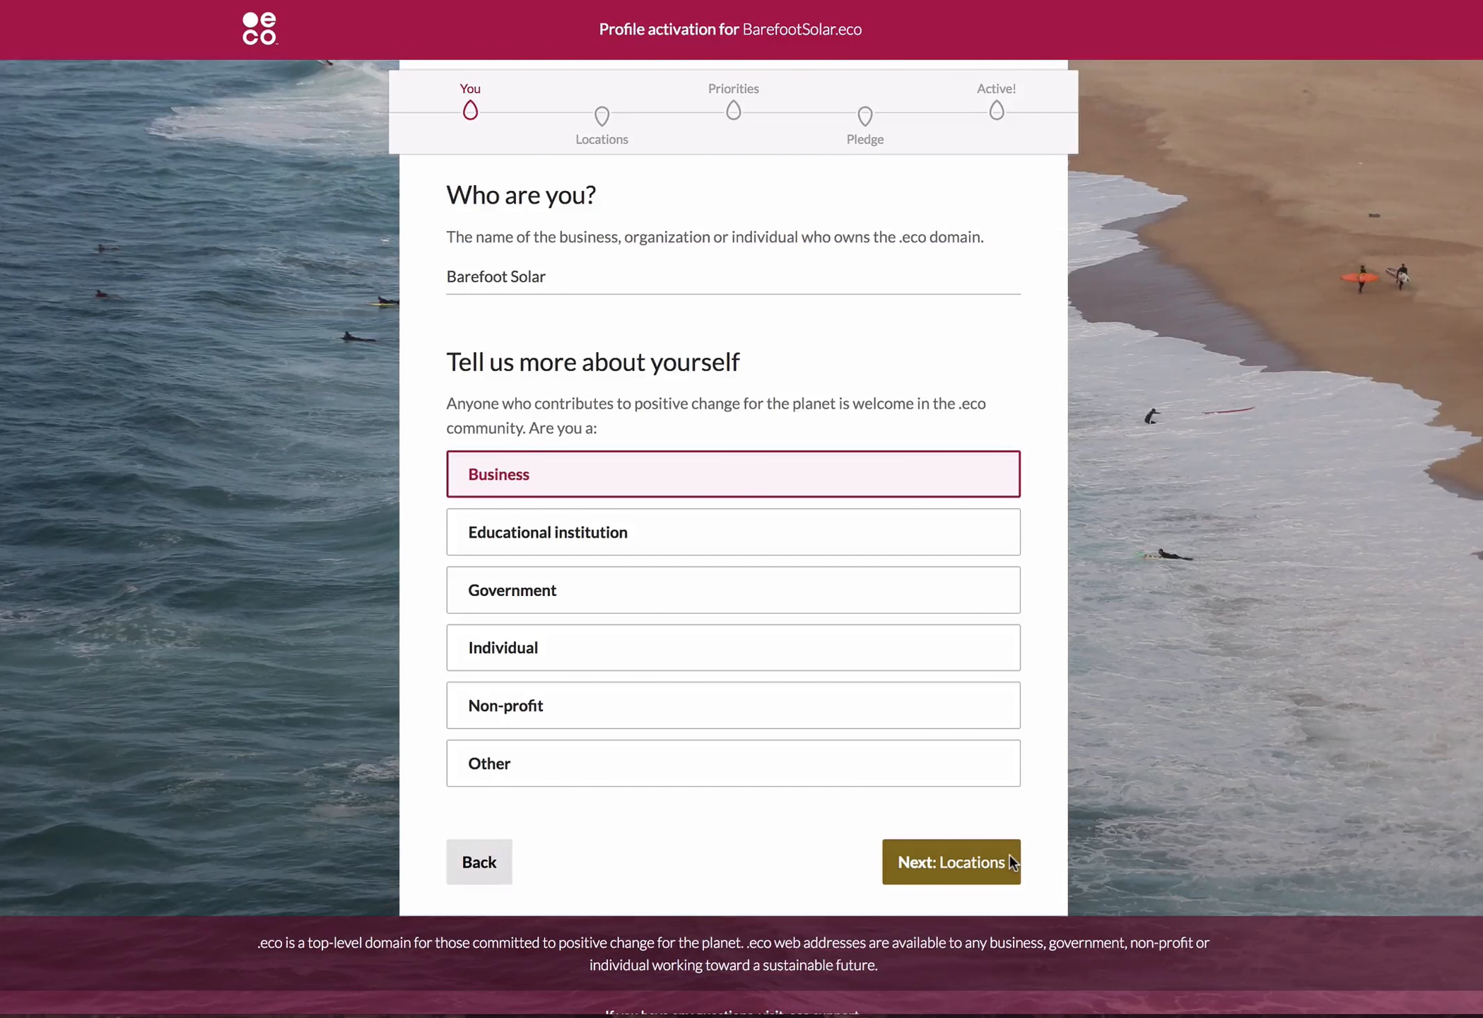
pyautogui.click(1009, 856)
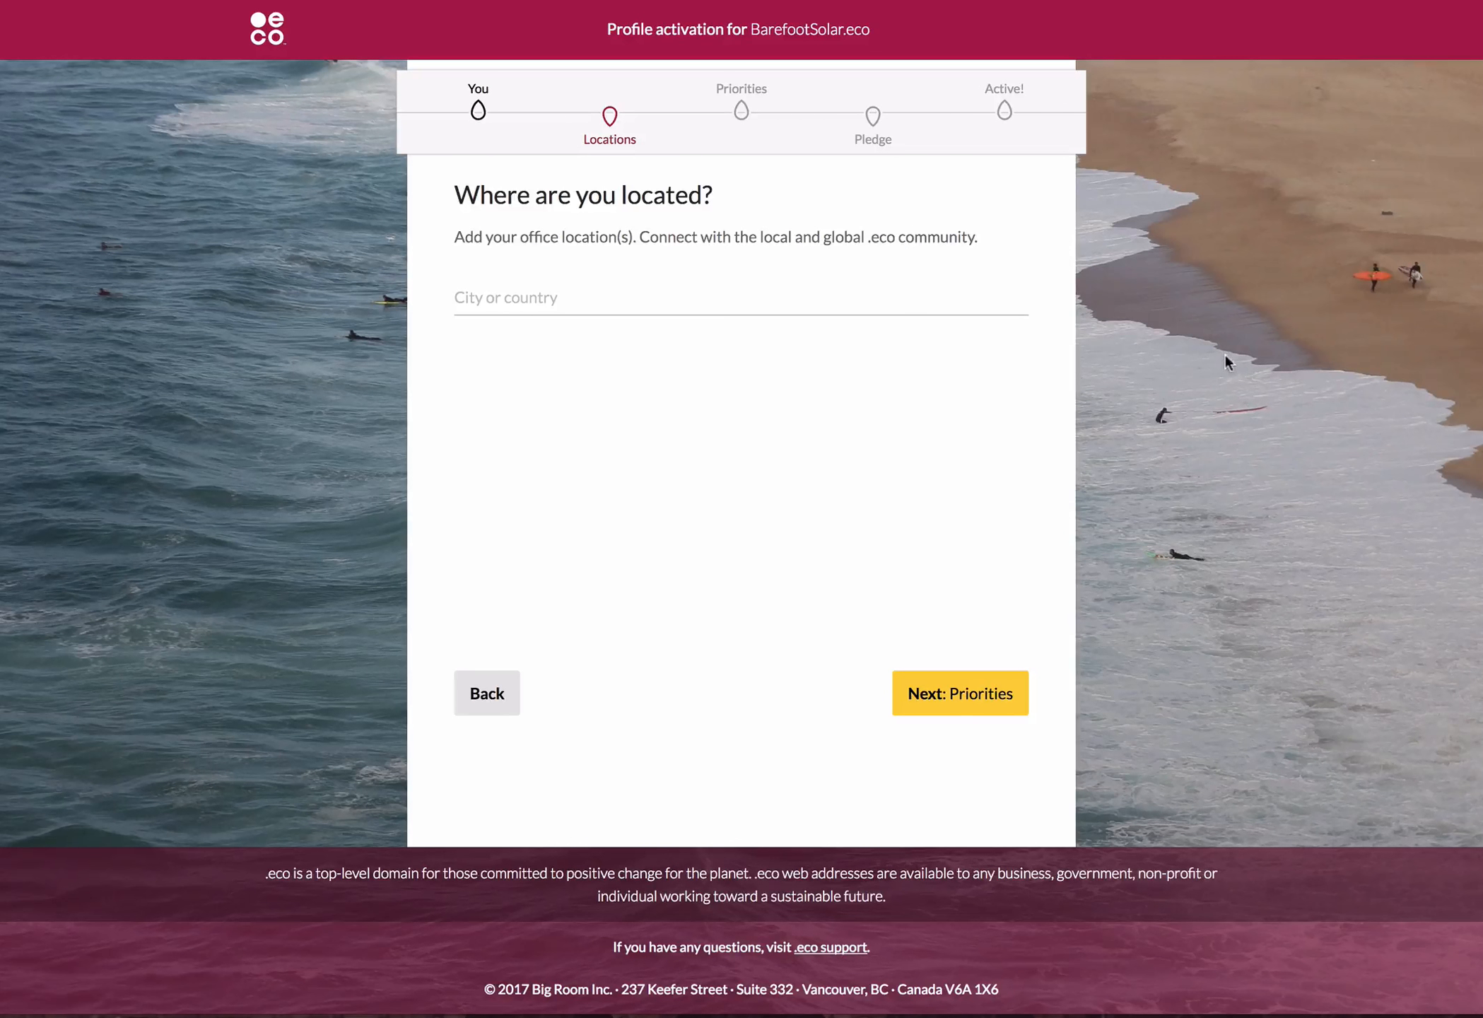
# Add Béziers, France and Montpellier, France as office locations and continue to the sustainability priorities.
pyautogui.click(840, 292)
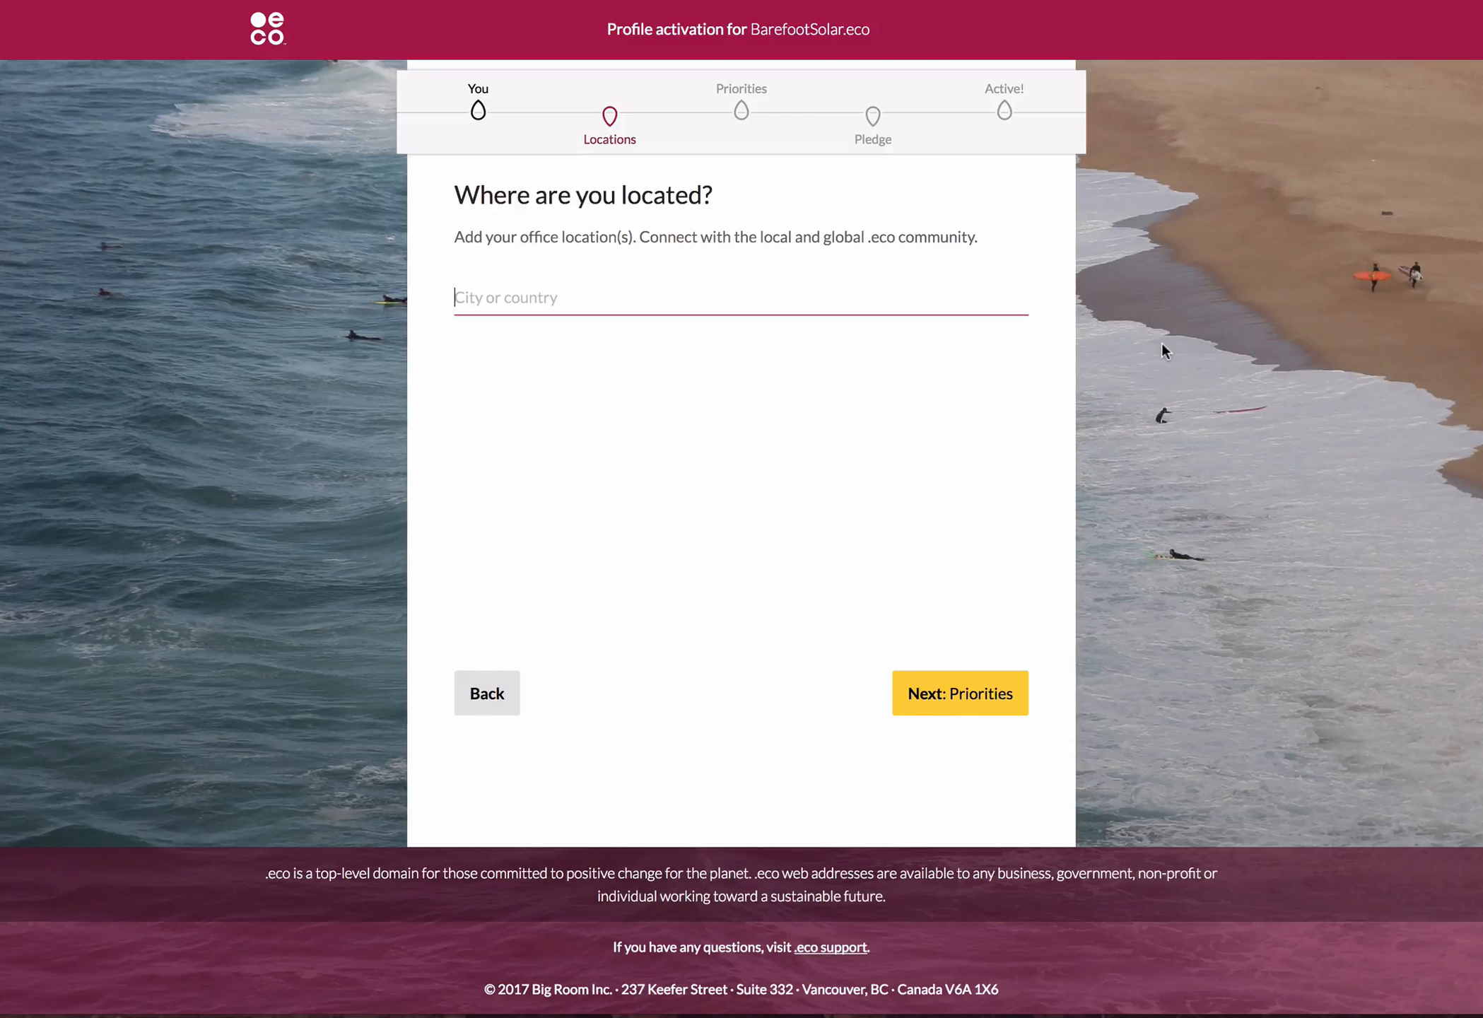
pyautogui.write('Bezier')
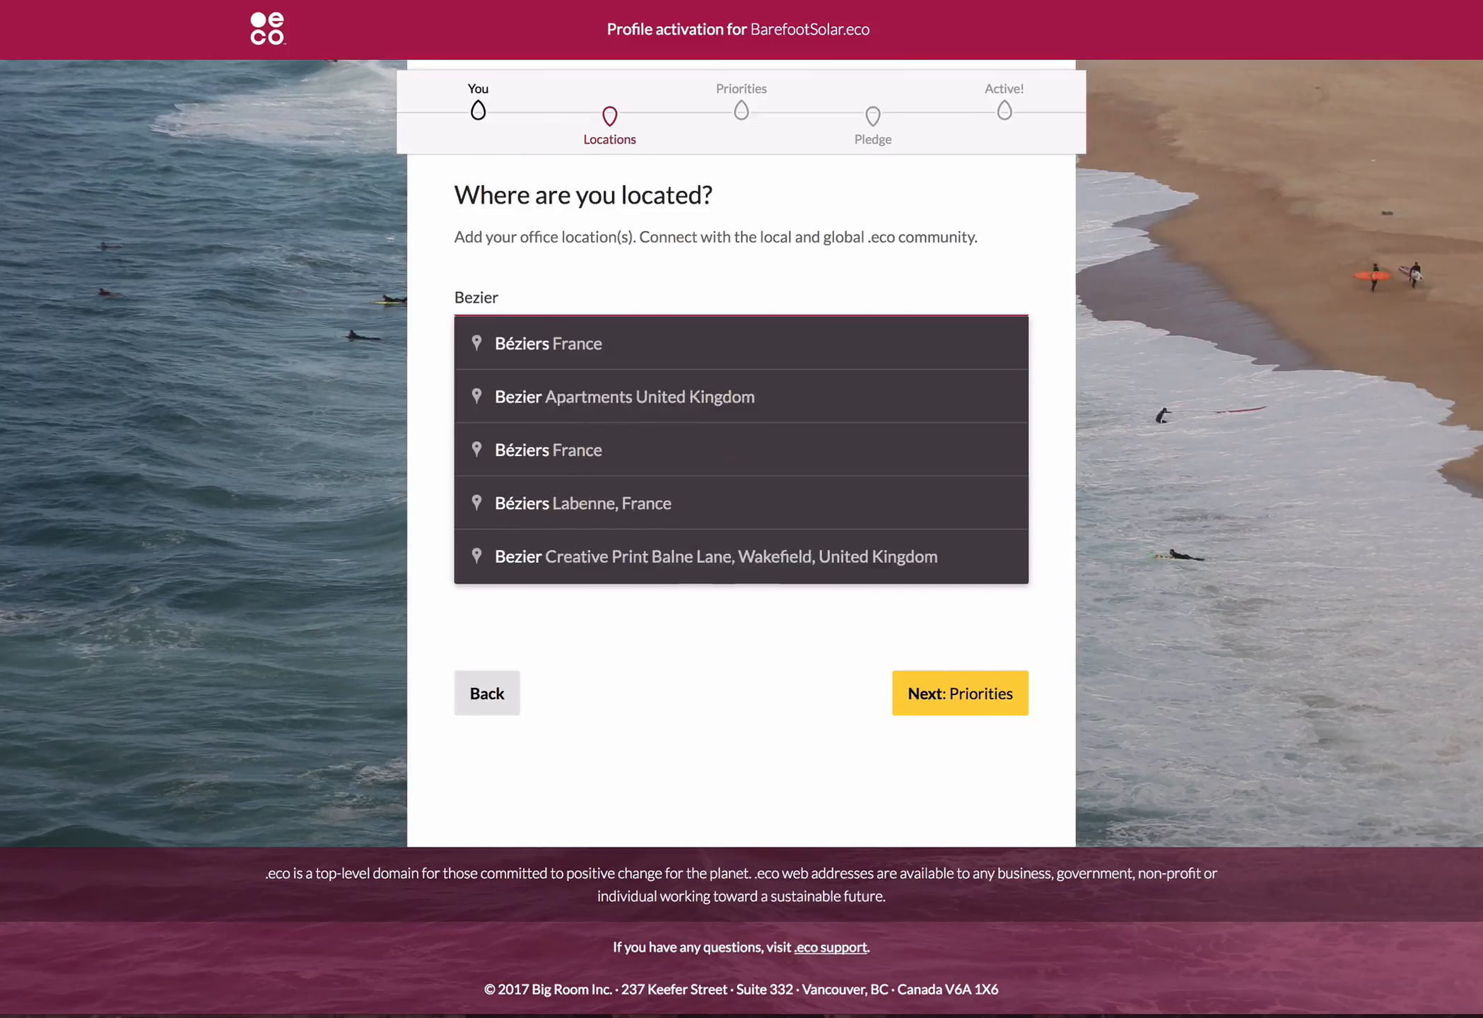
pyautogui.write('s')
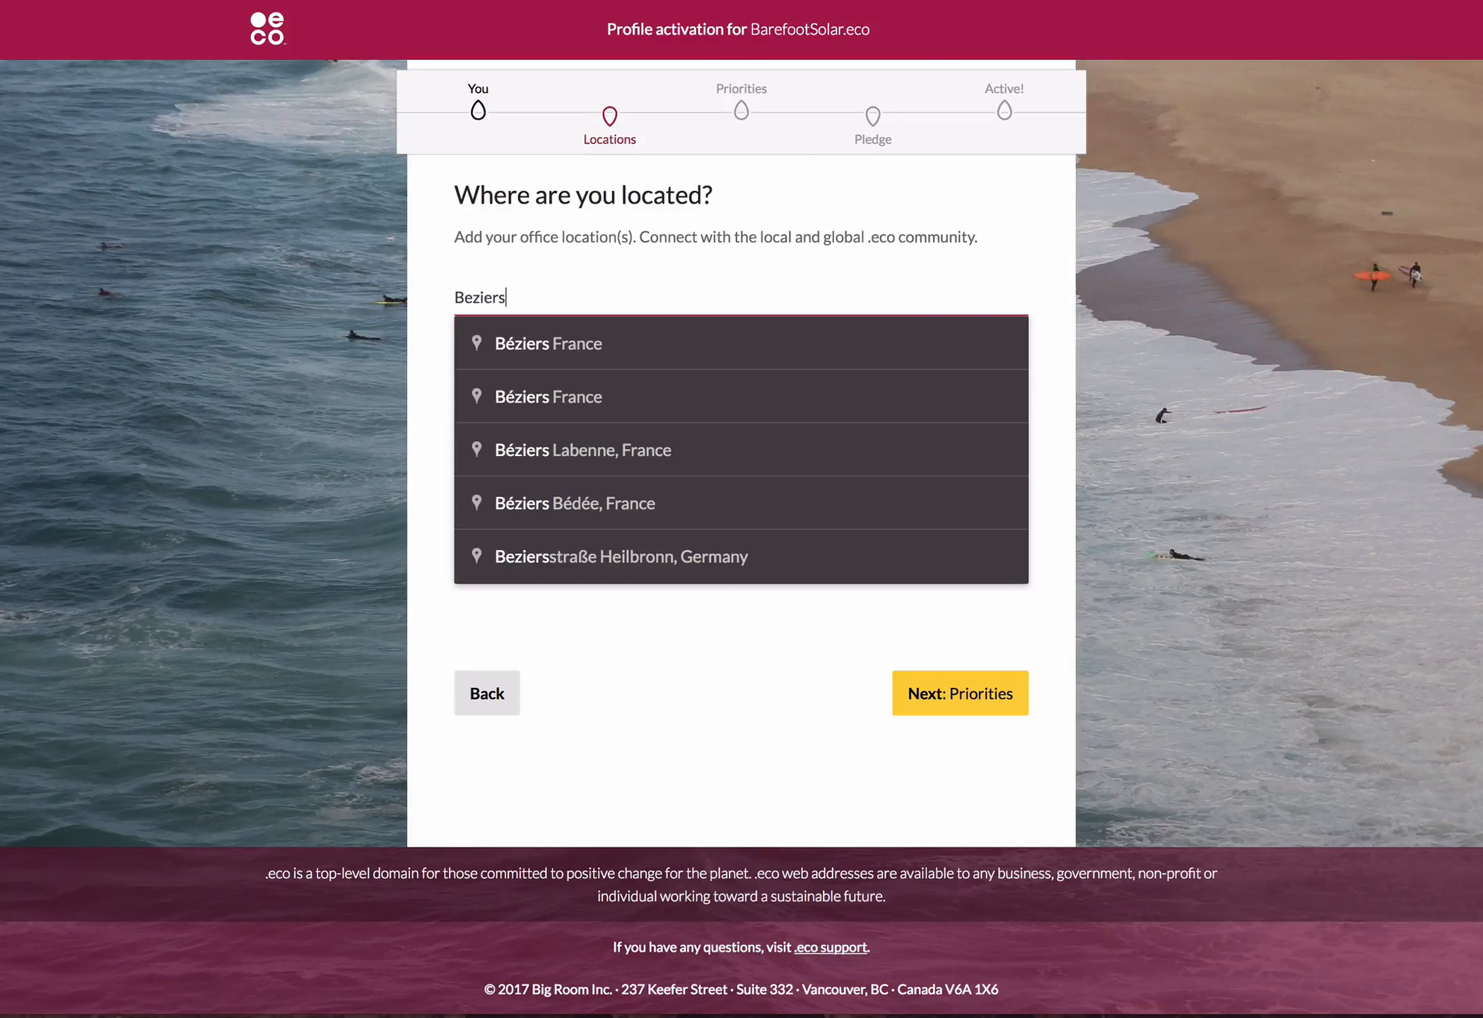
pyautogui.click(702, 340)
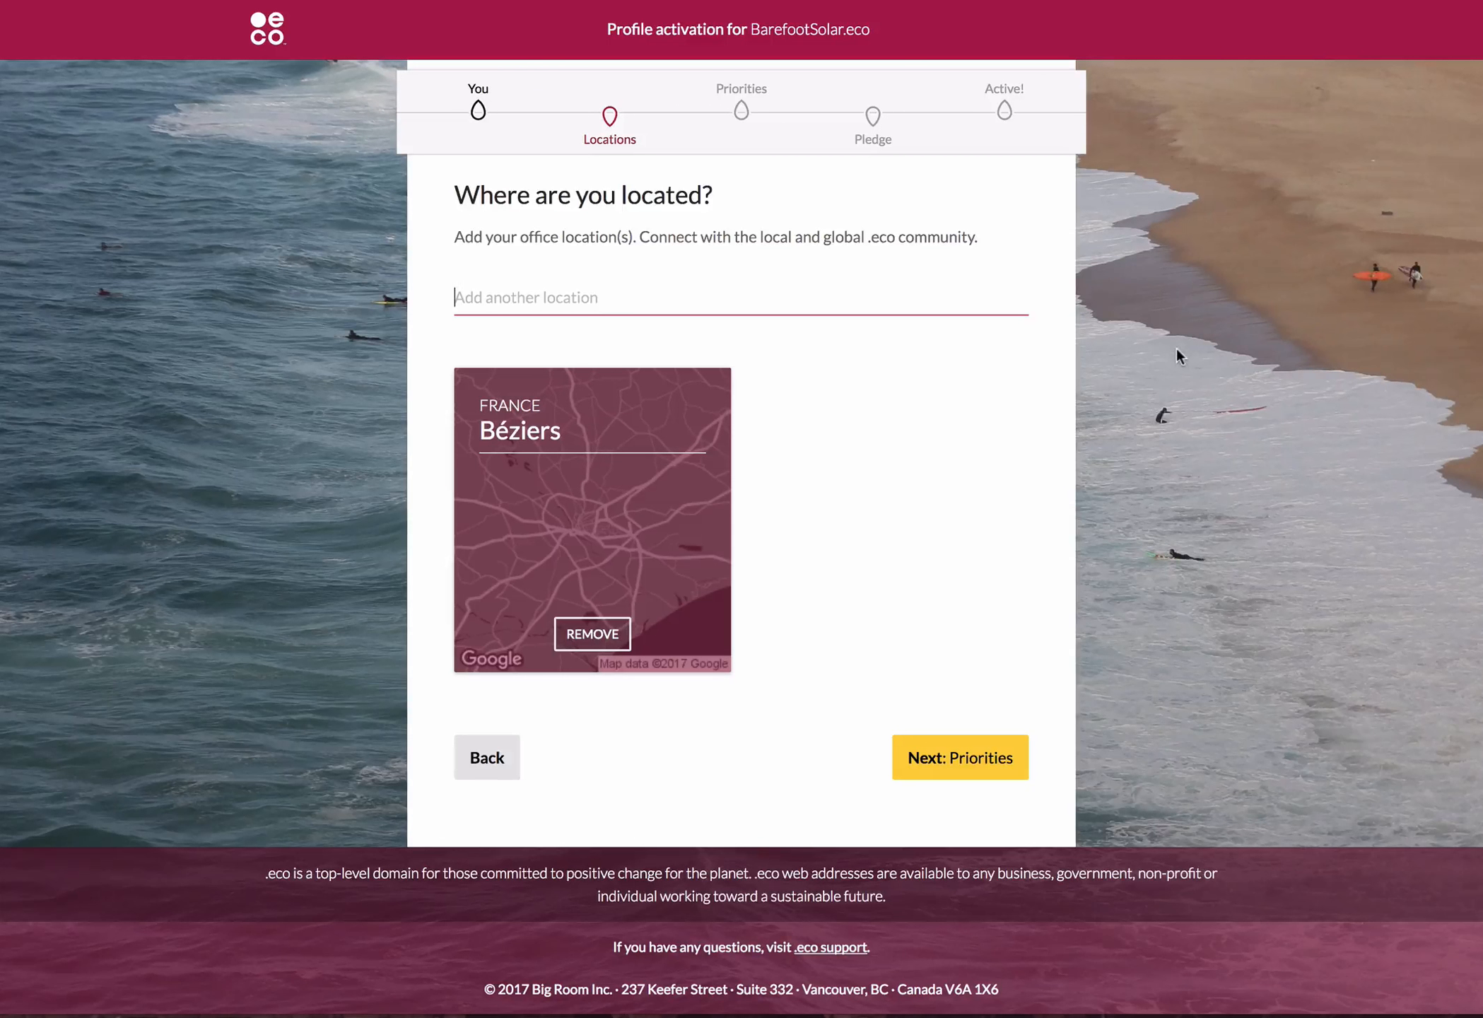
pyautogui.write('Mon')
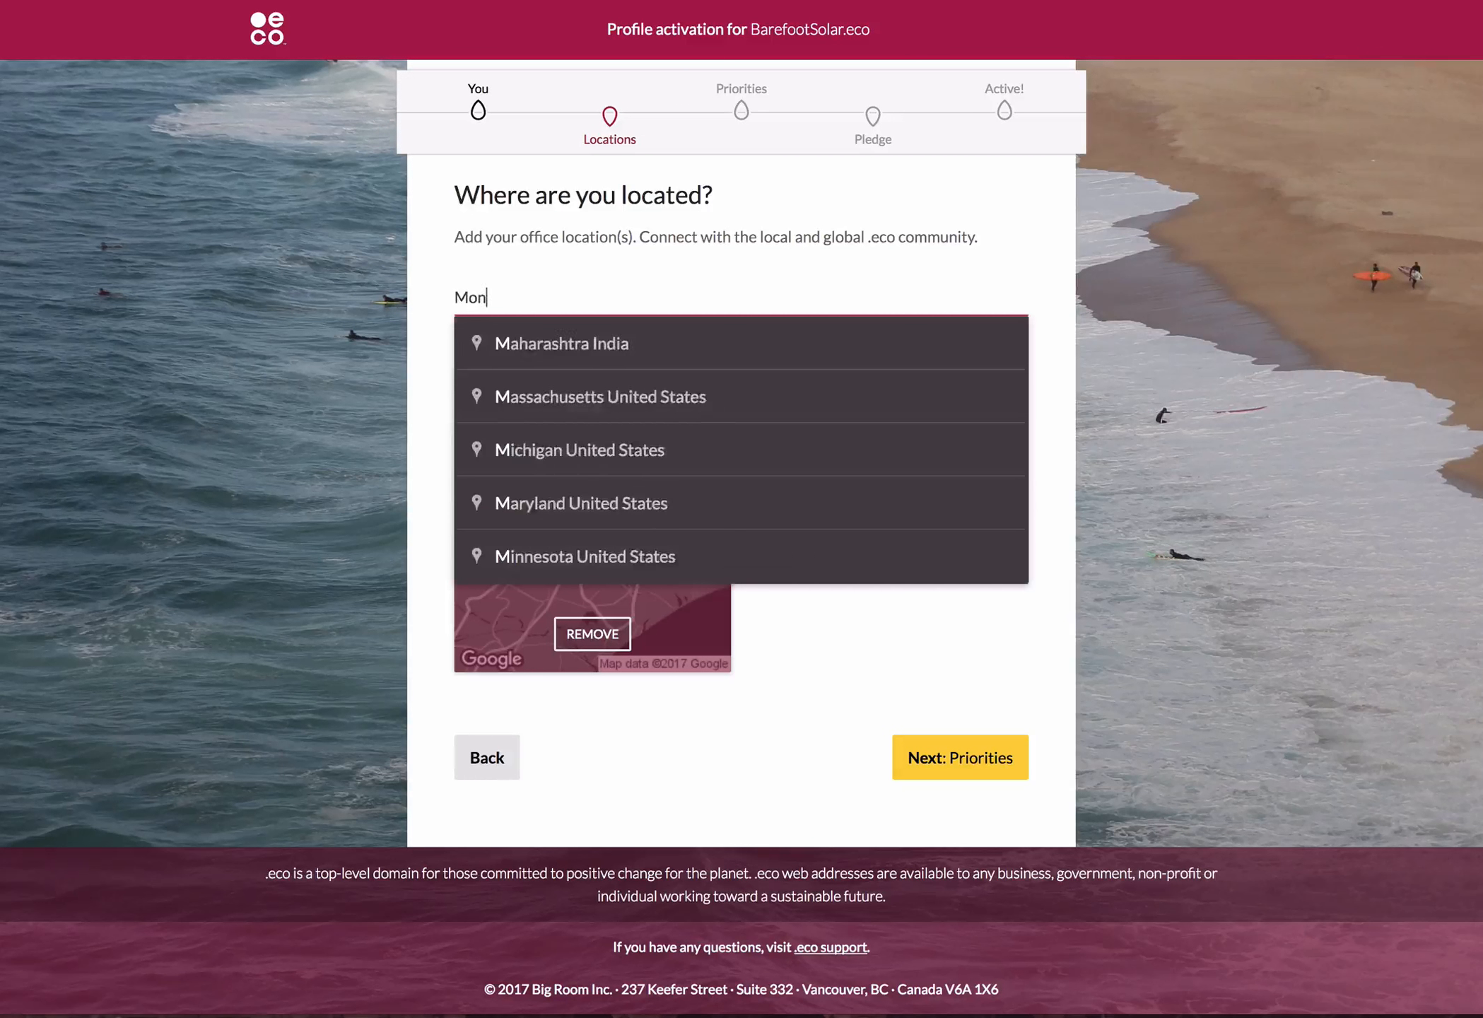
pyautogui.write('tpe')
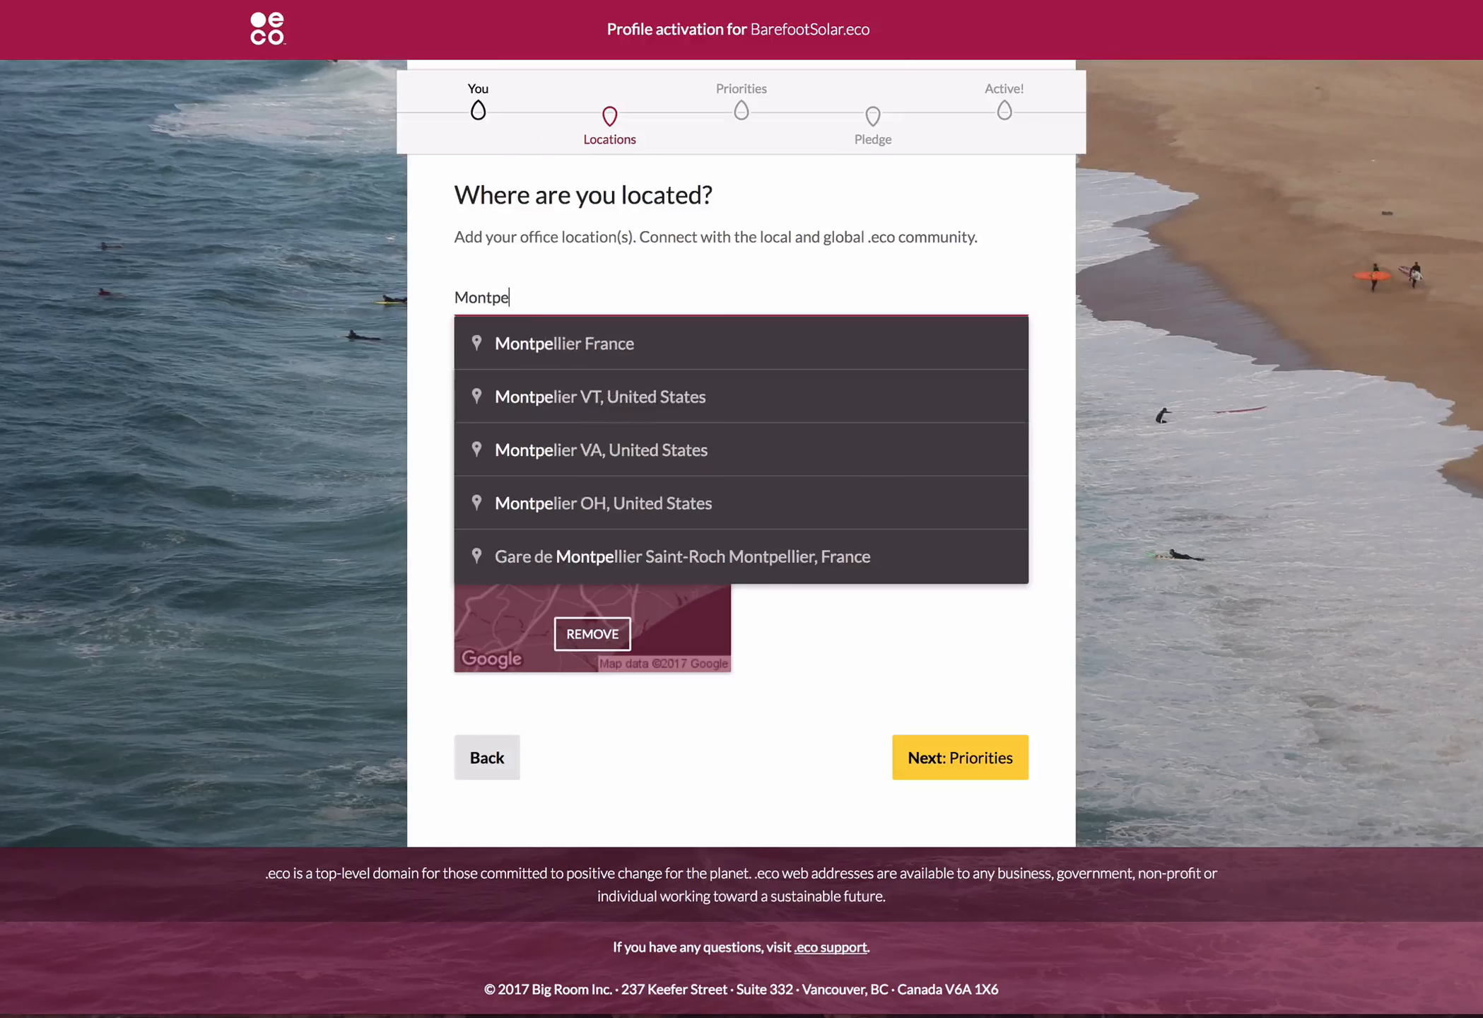
pyautogui.click(849, 353)
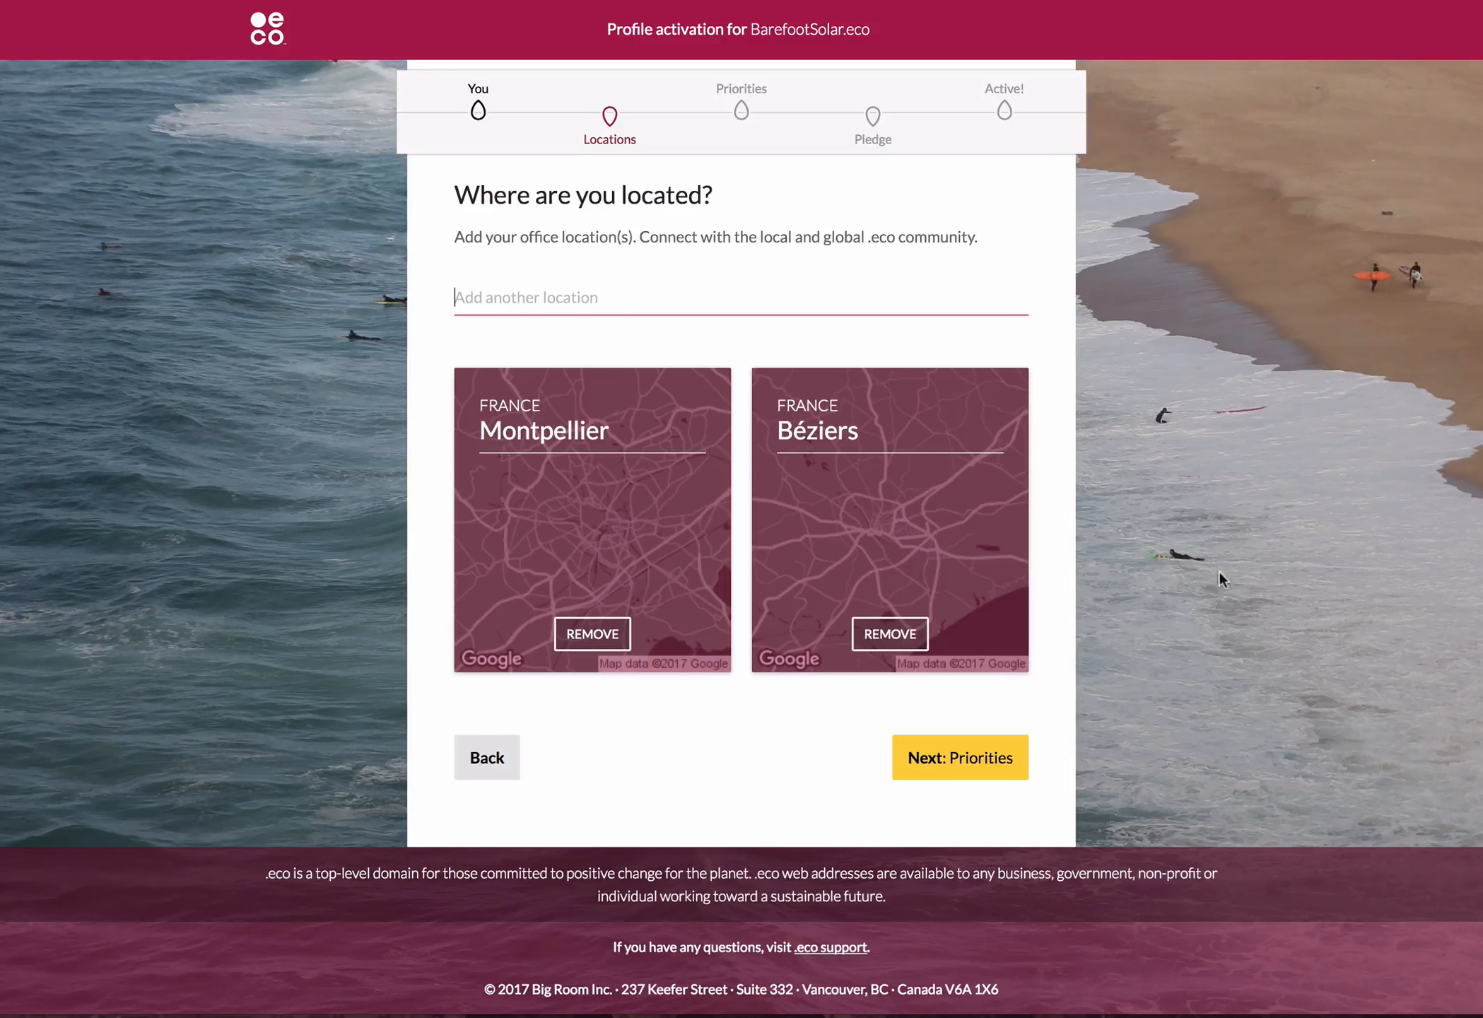
pyautogui.click(970, 755)
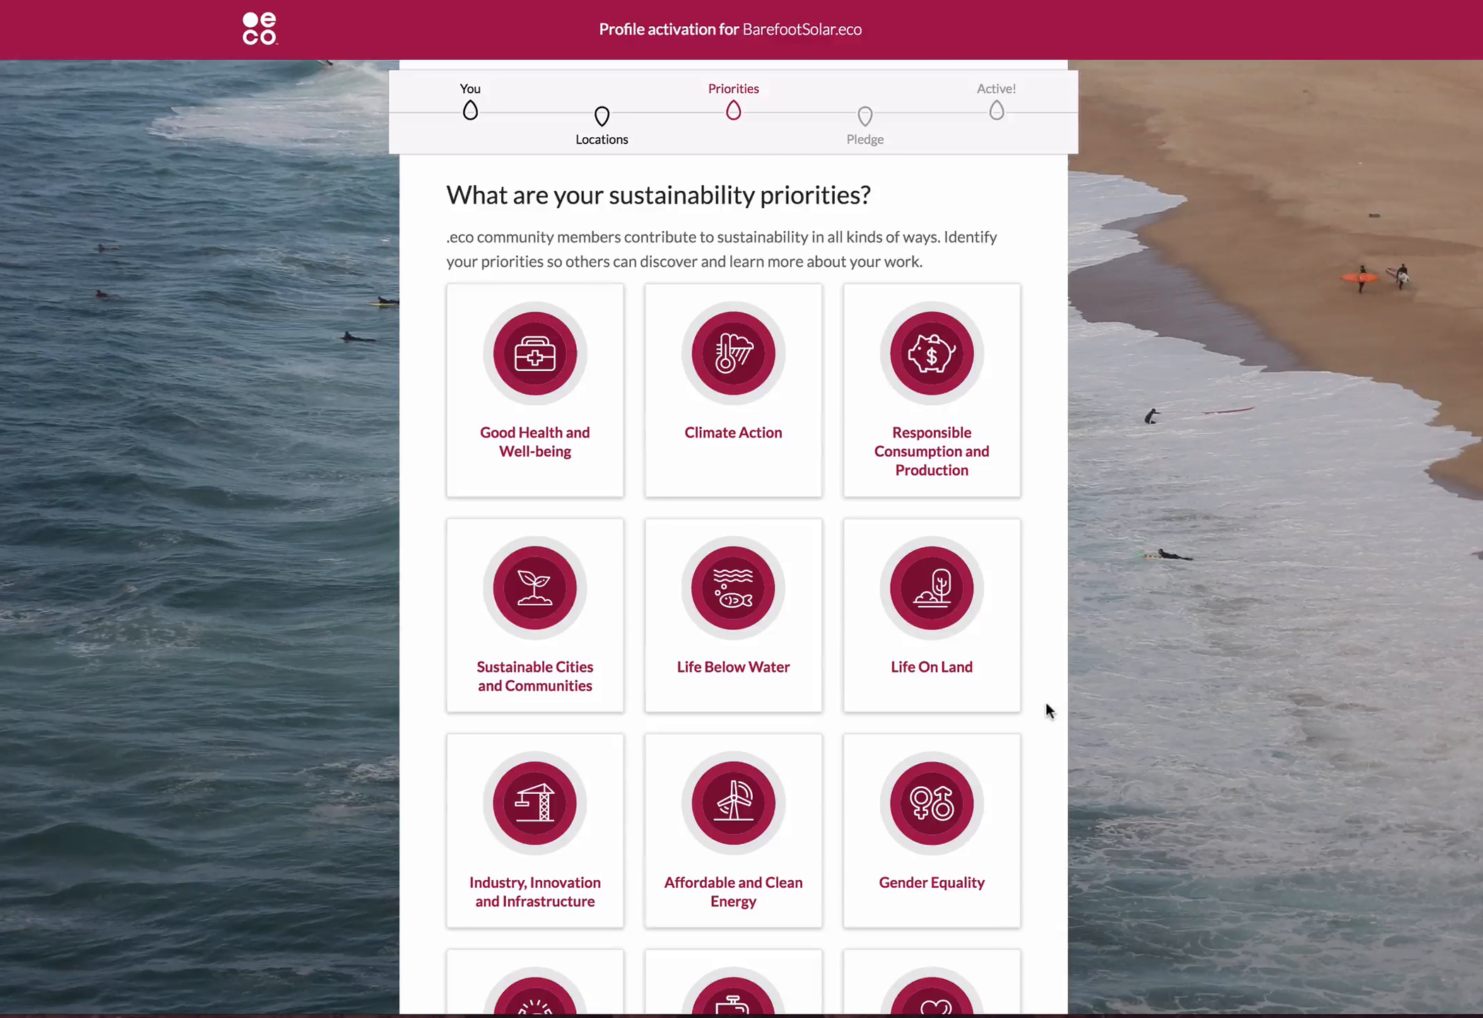
# Choose Sustainable Cities and Communities, Affordable and Clean Energy, and Industry, Innovation and Infrastructure as sustainability priorities, and continue to the pledge.
pyautogui.click(570, 644)
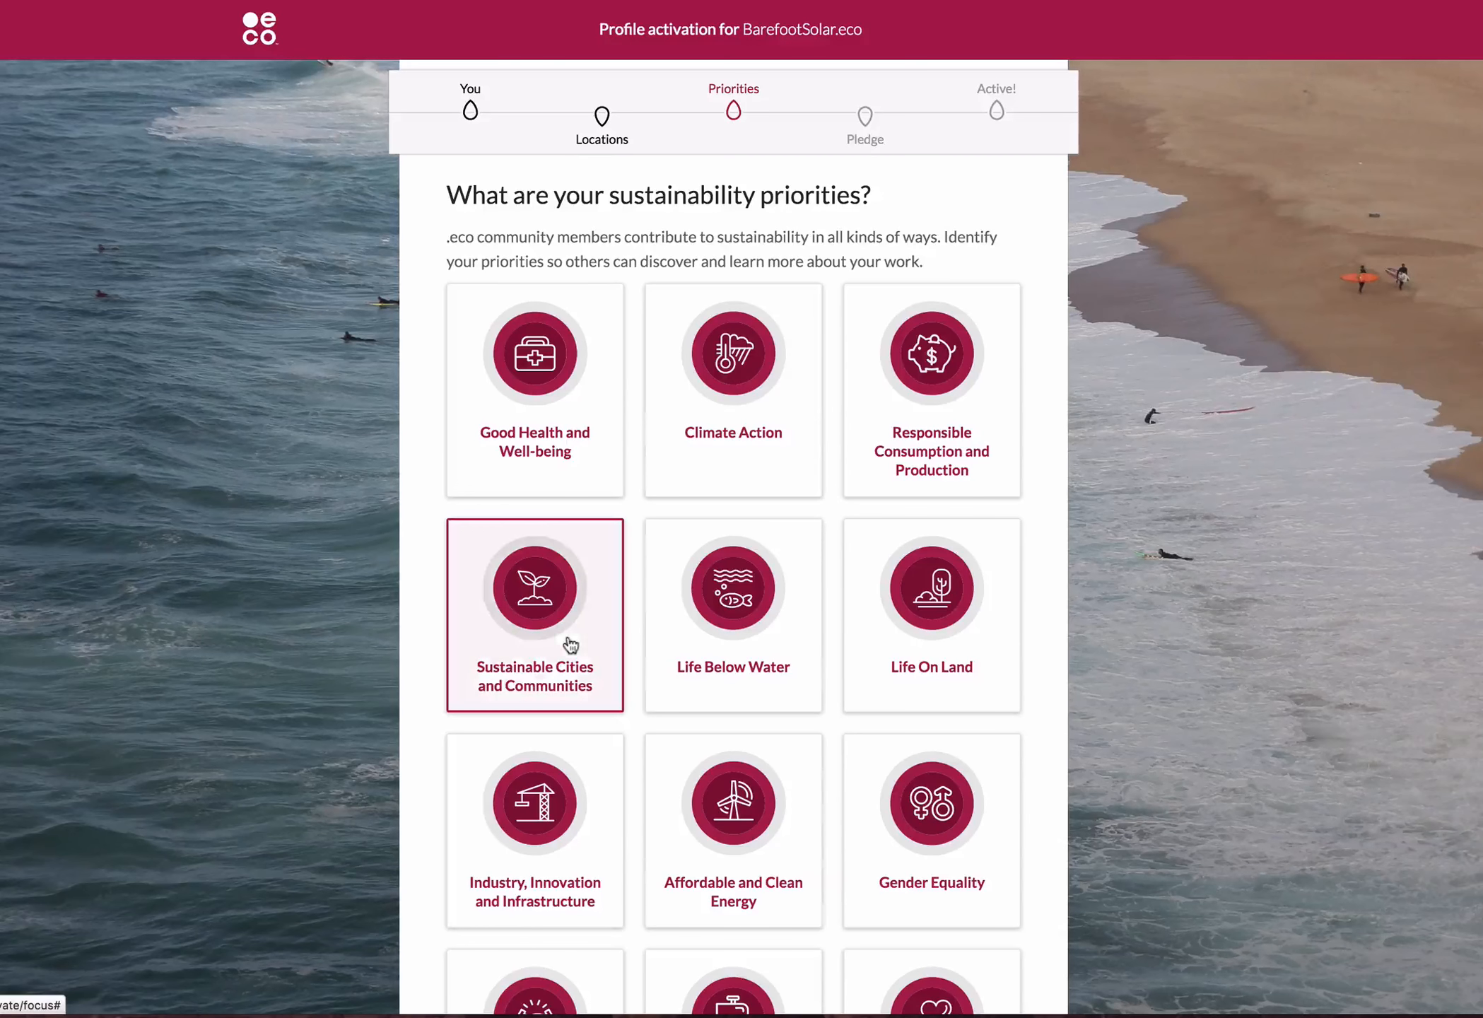
pyautogui.scroll(-3, 1089, 576)
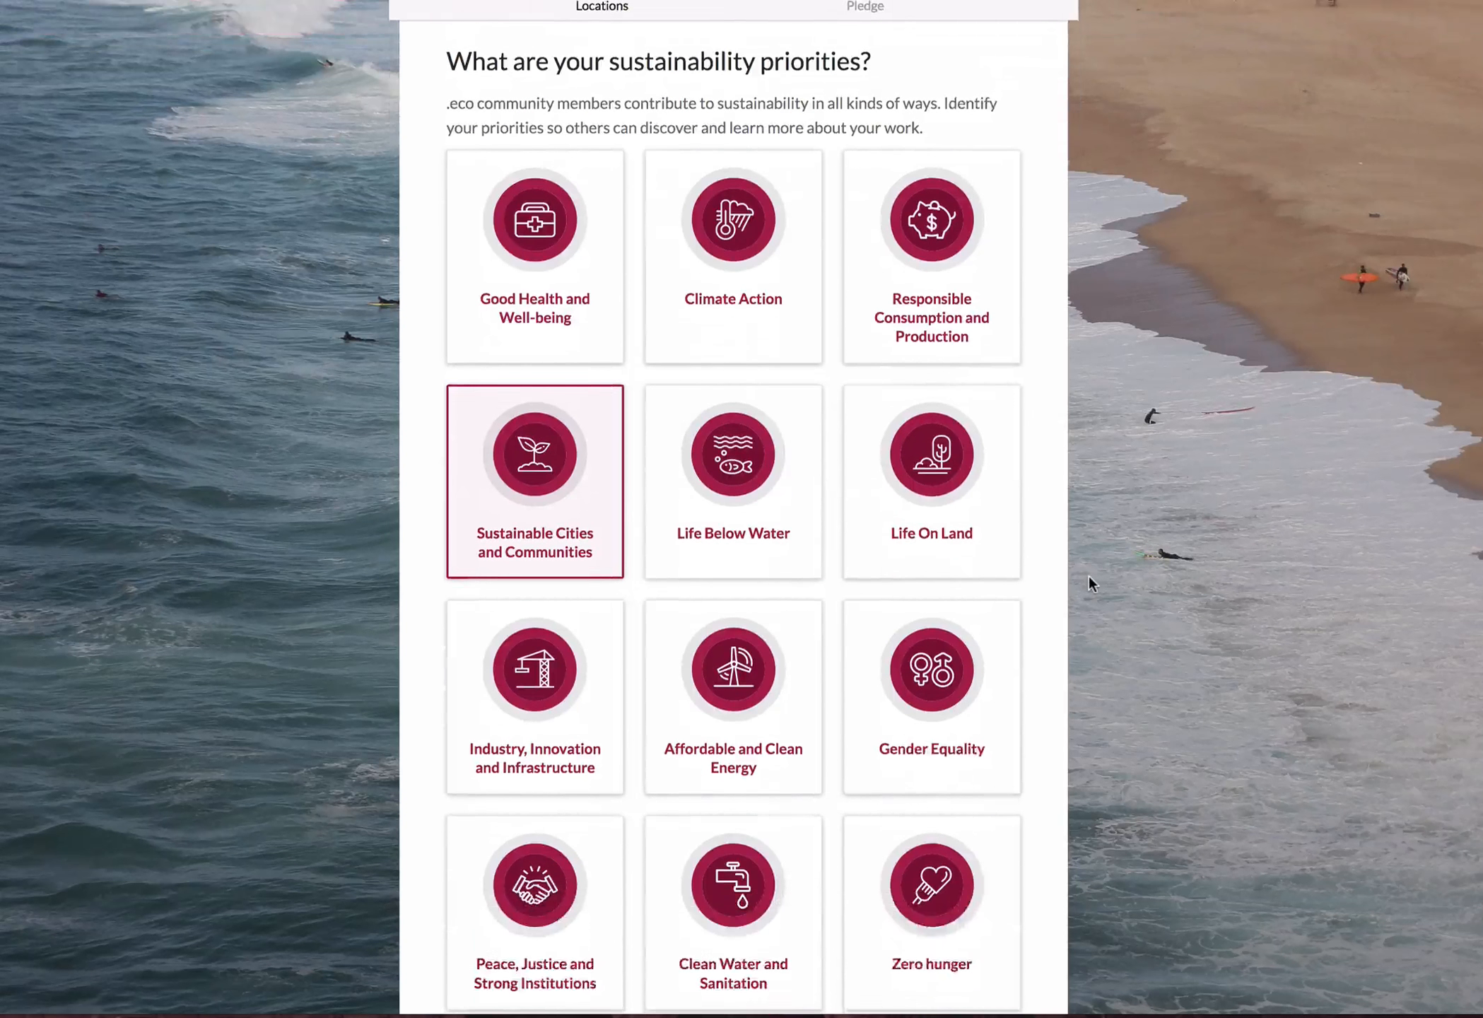
pyautogui.scroll(-3, 1090, 576)
pyautogui.click(708, 640)
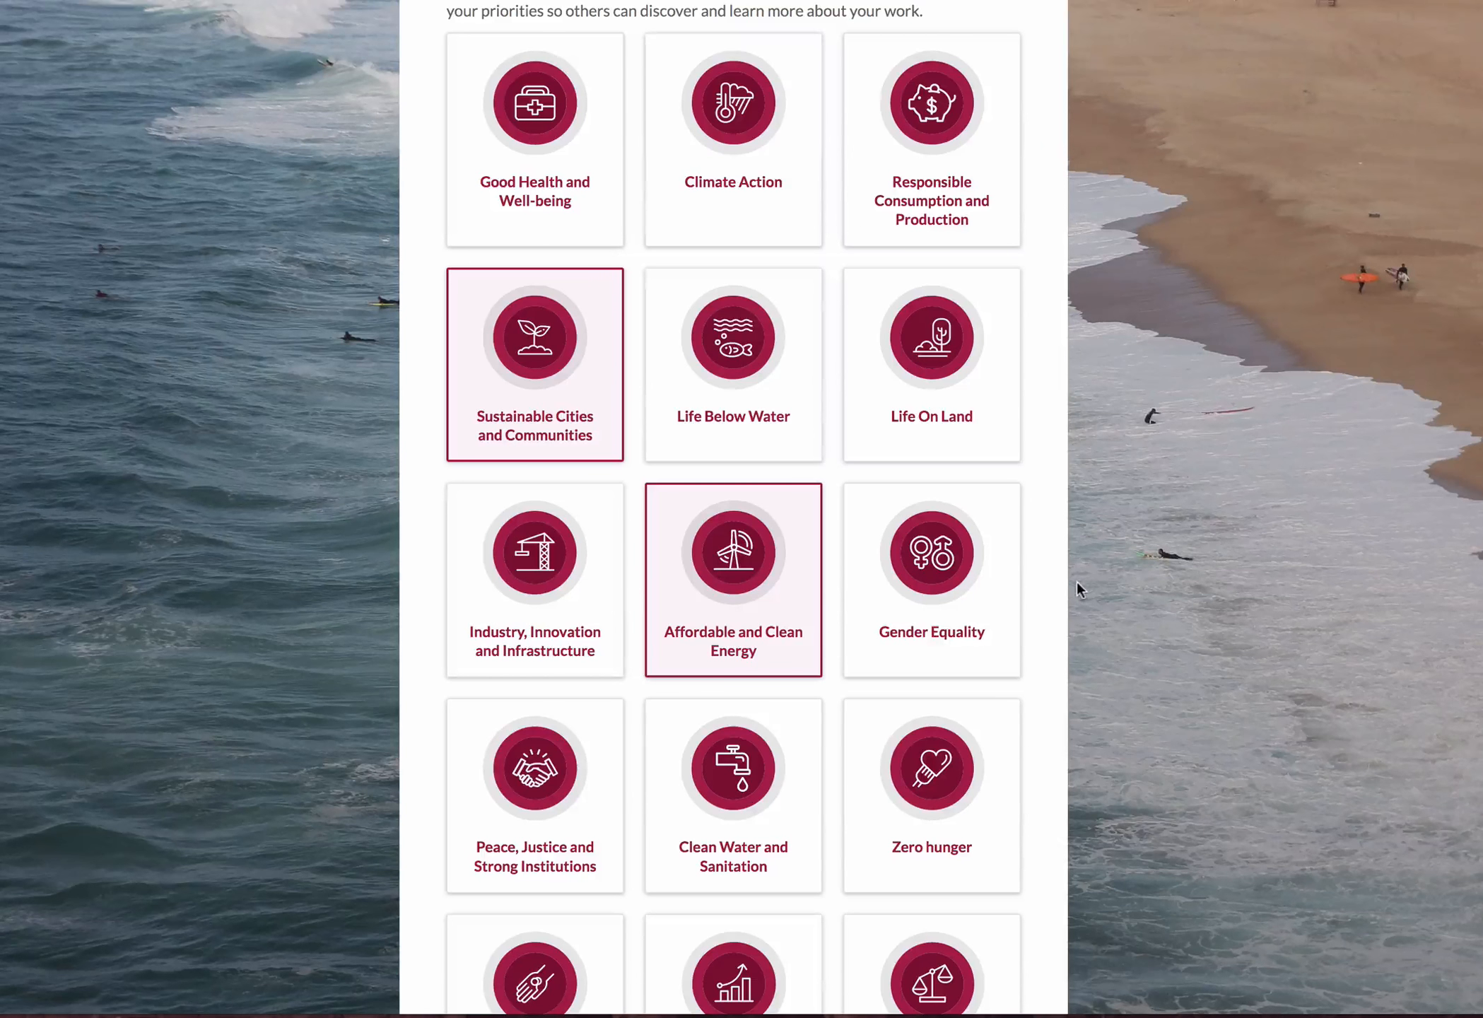
pyautogui.scroll(-3, 1072, 585)
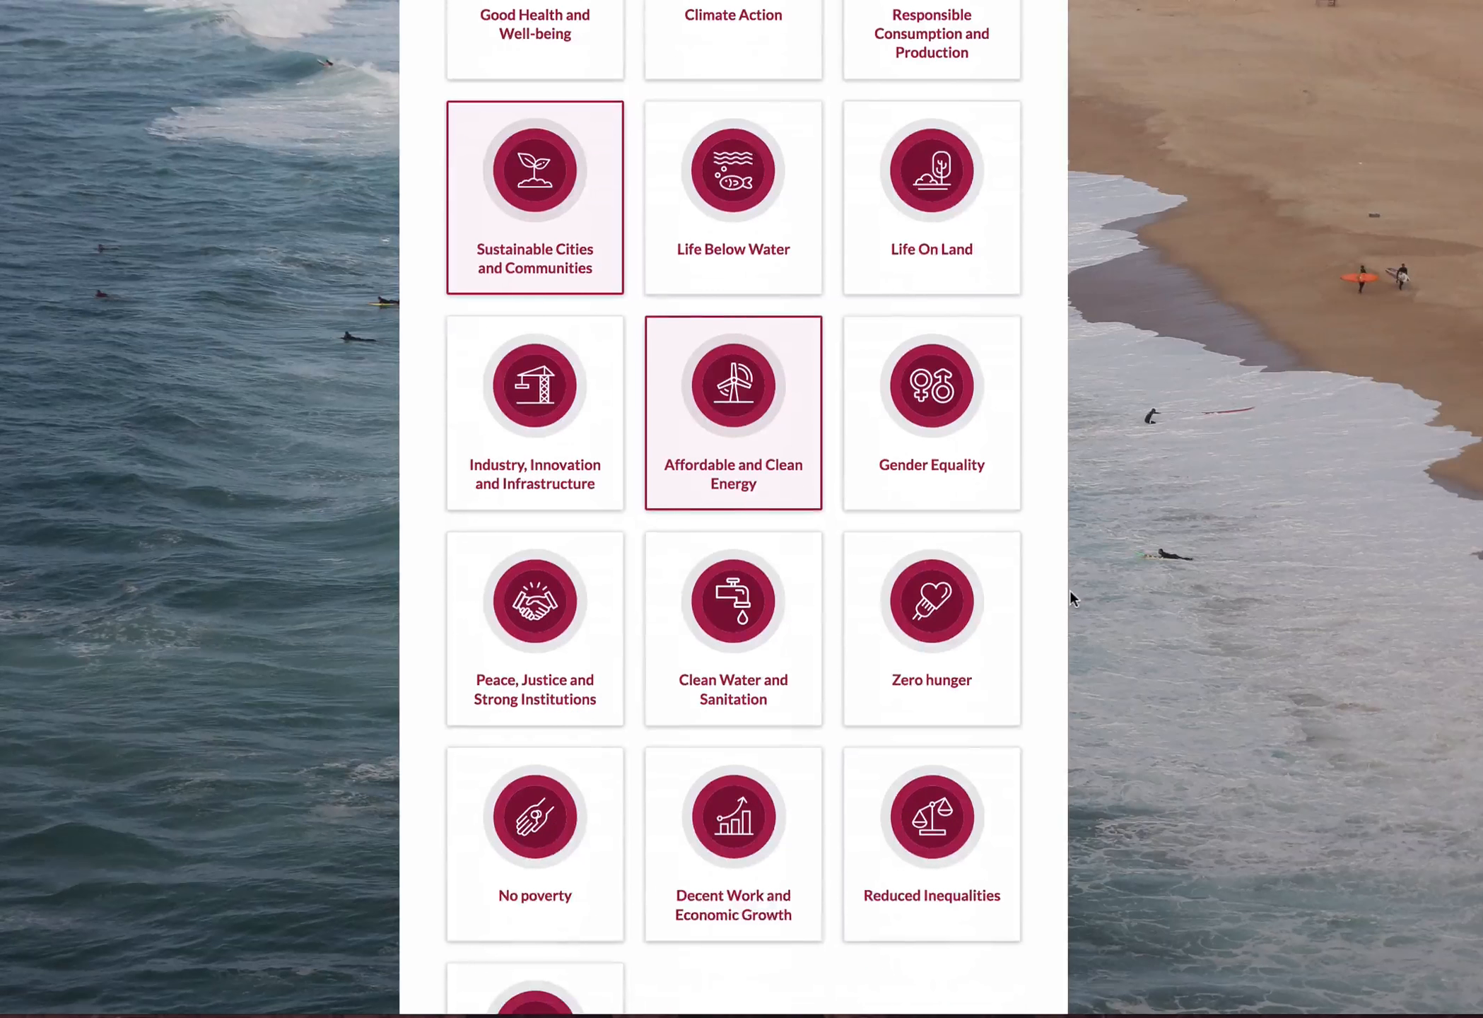
pyautogui.click(527, 473)
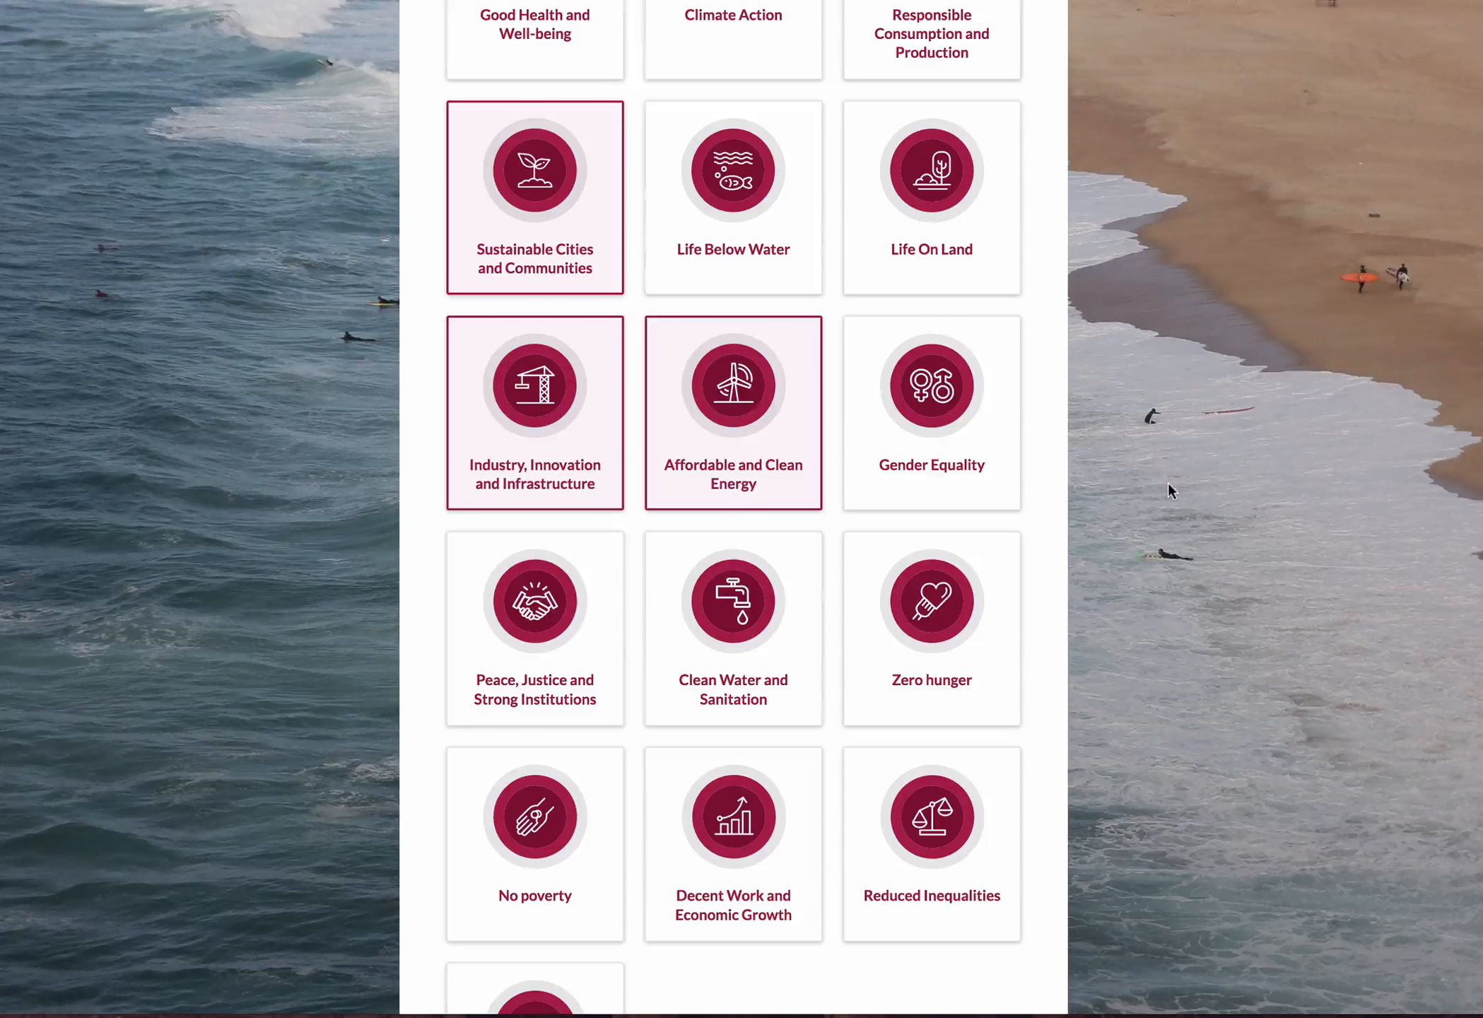
pyautogui.scroll(-3, 1085, 614)
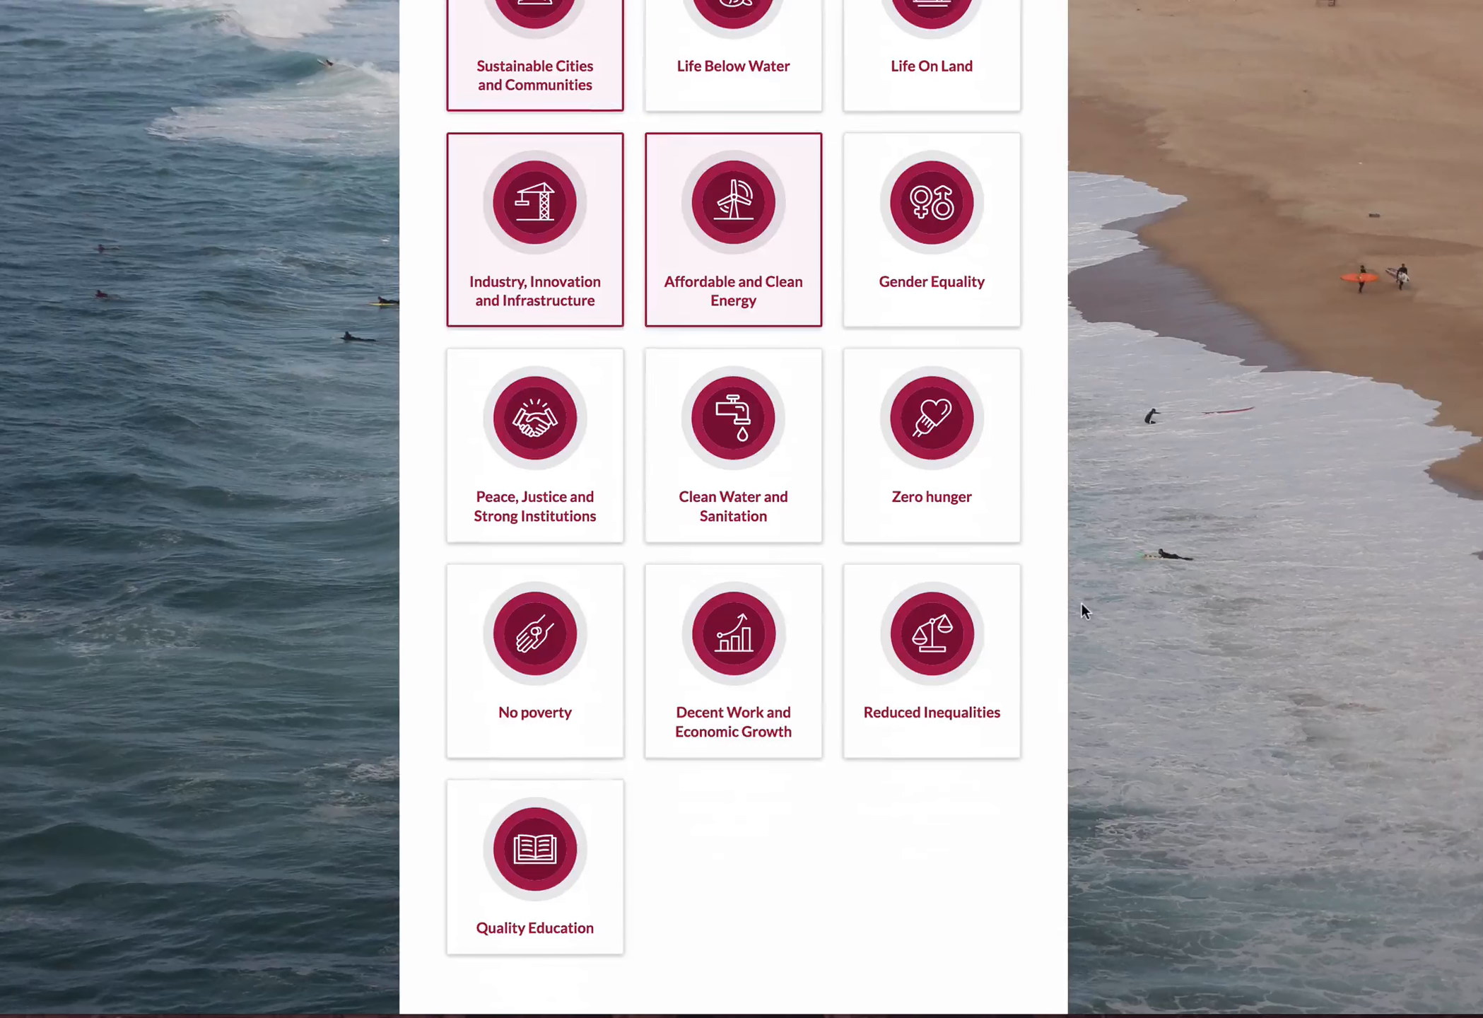
pyautogui.scroll(1, 1081, 602)
pyautogui.scroll(-4, 1081, 602)
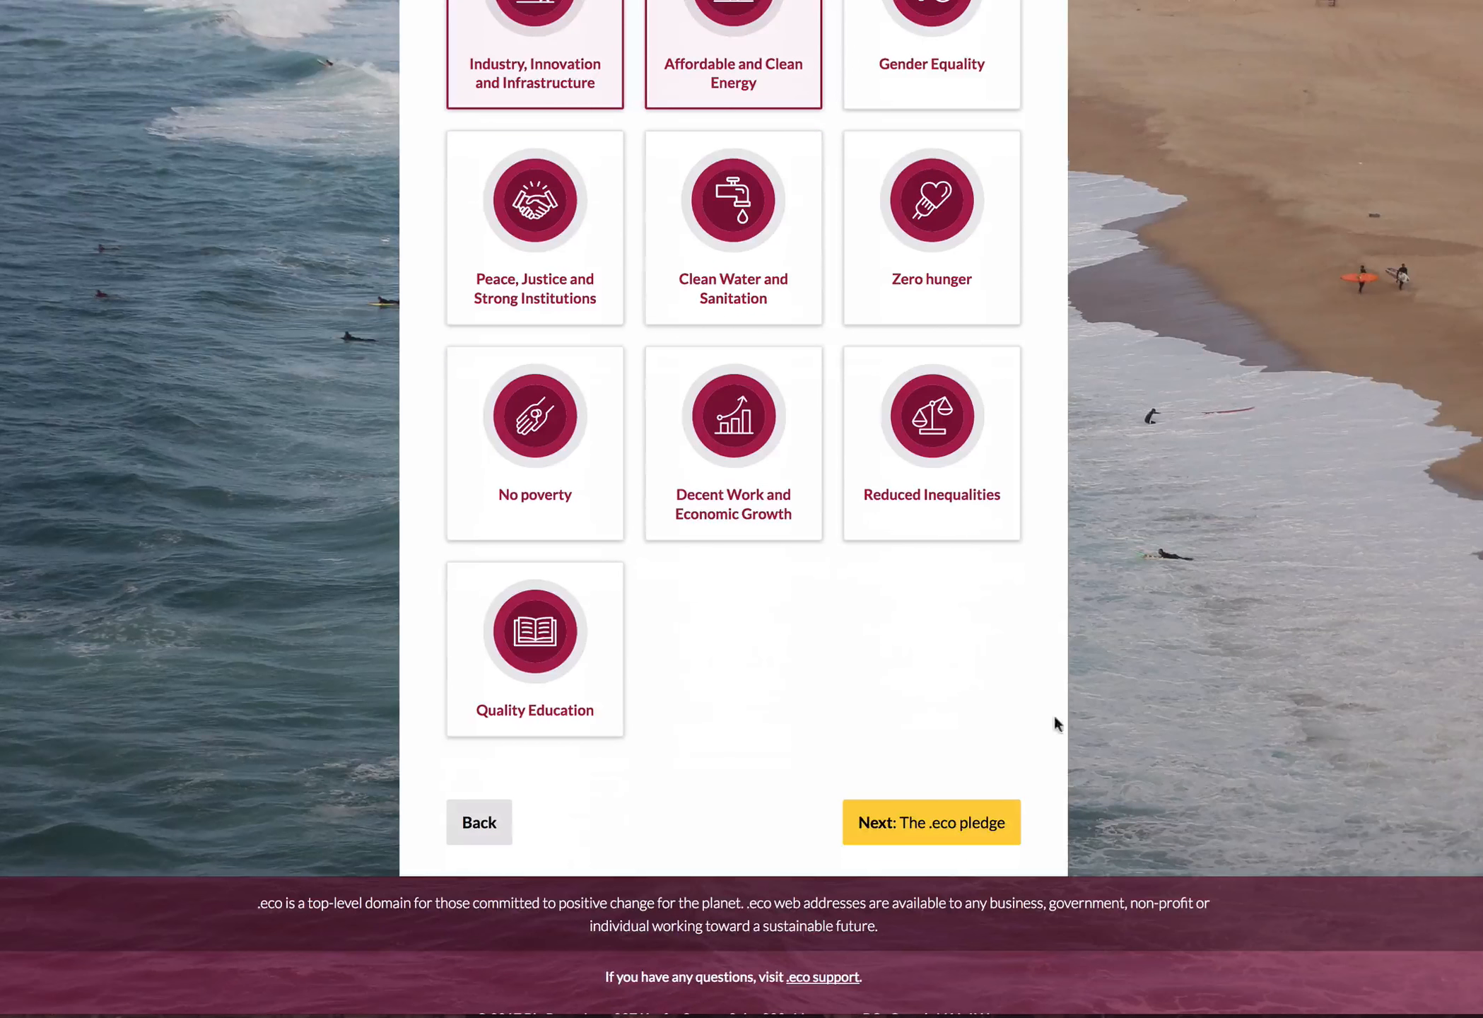
pyautogui.click(886, 834)
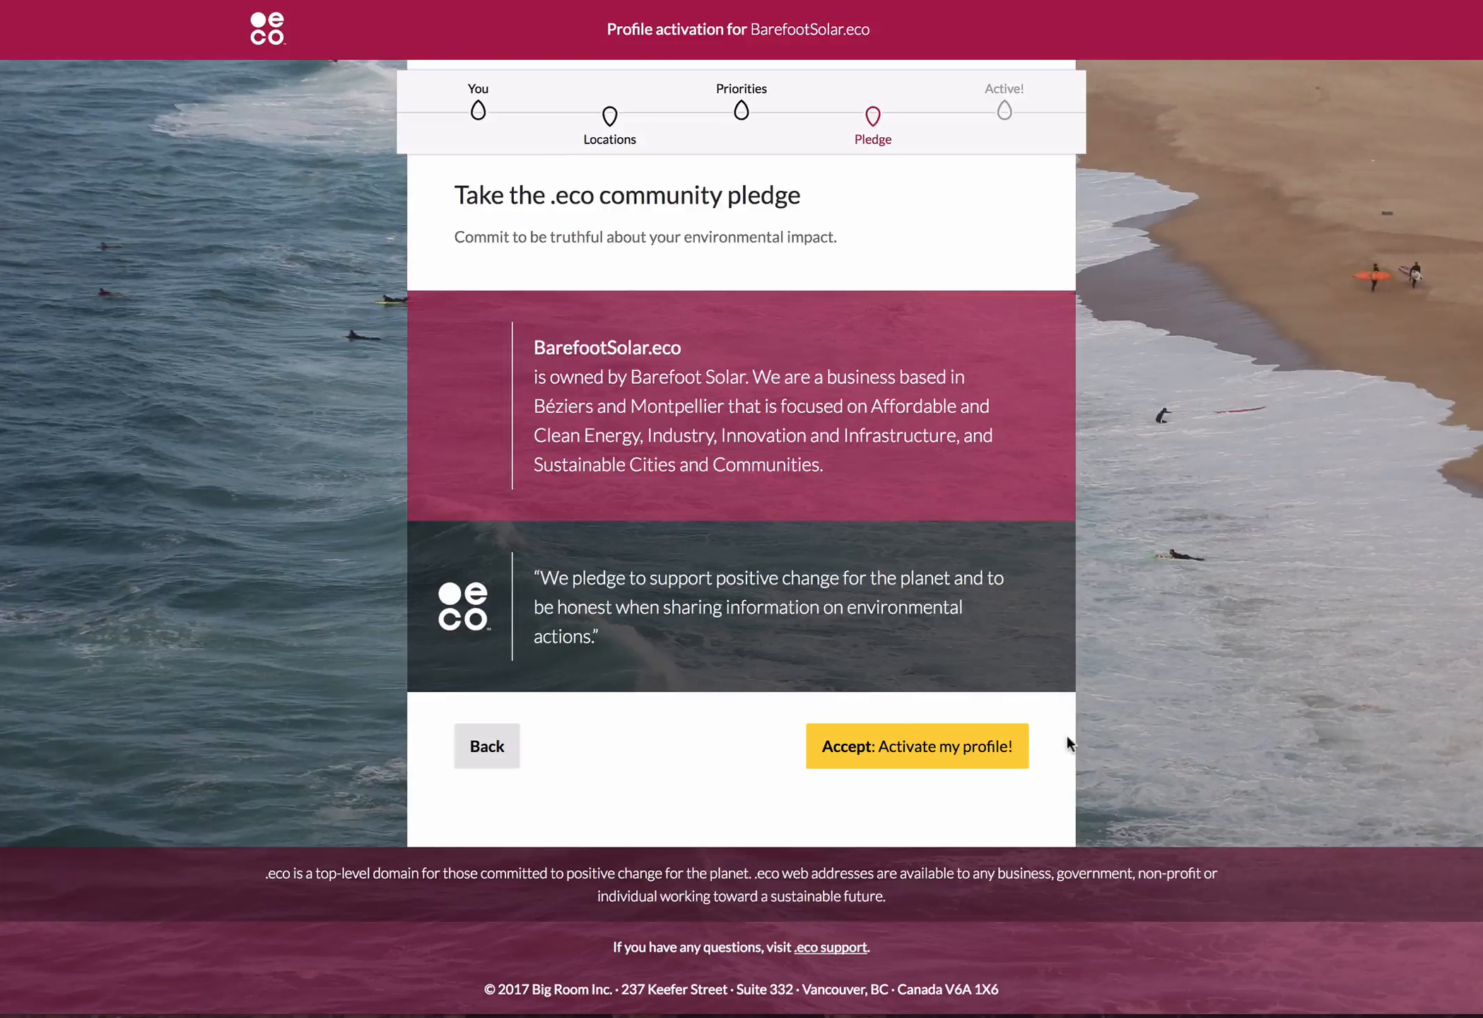
# Accept the .eco community pledge to activate the profile, and review the public page's sustainability priorities and locations.
pyautogui.click(980, 747)
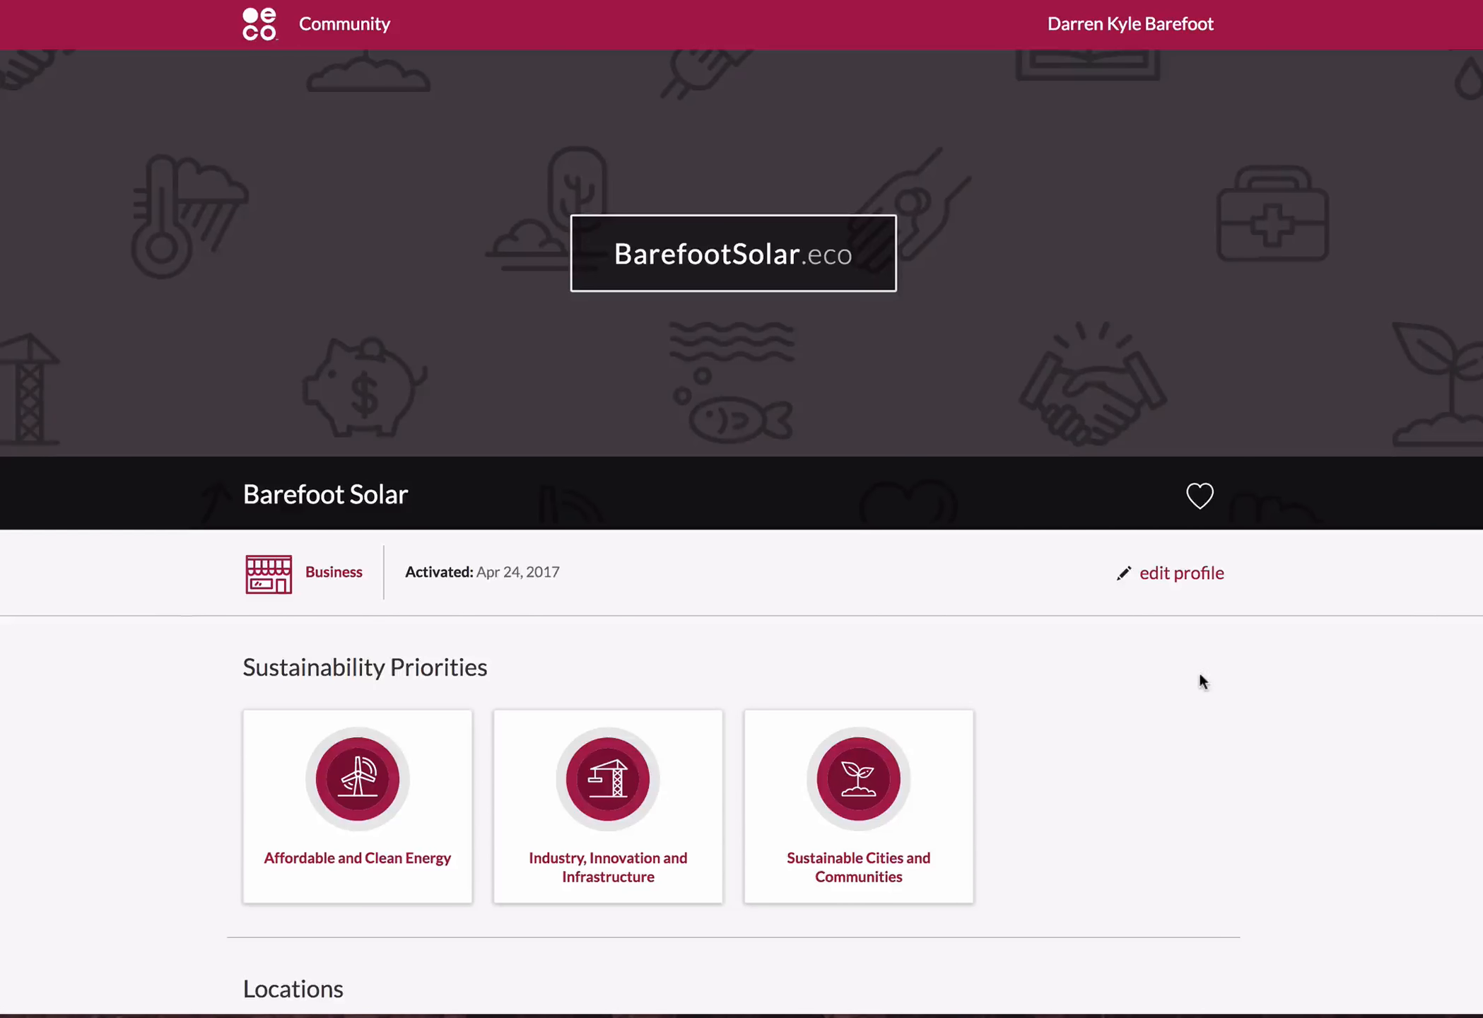
pyautogui.scroll(-3, 1204, 676)
pyautogui.scroll(-10, 1207, 679)
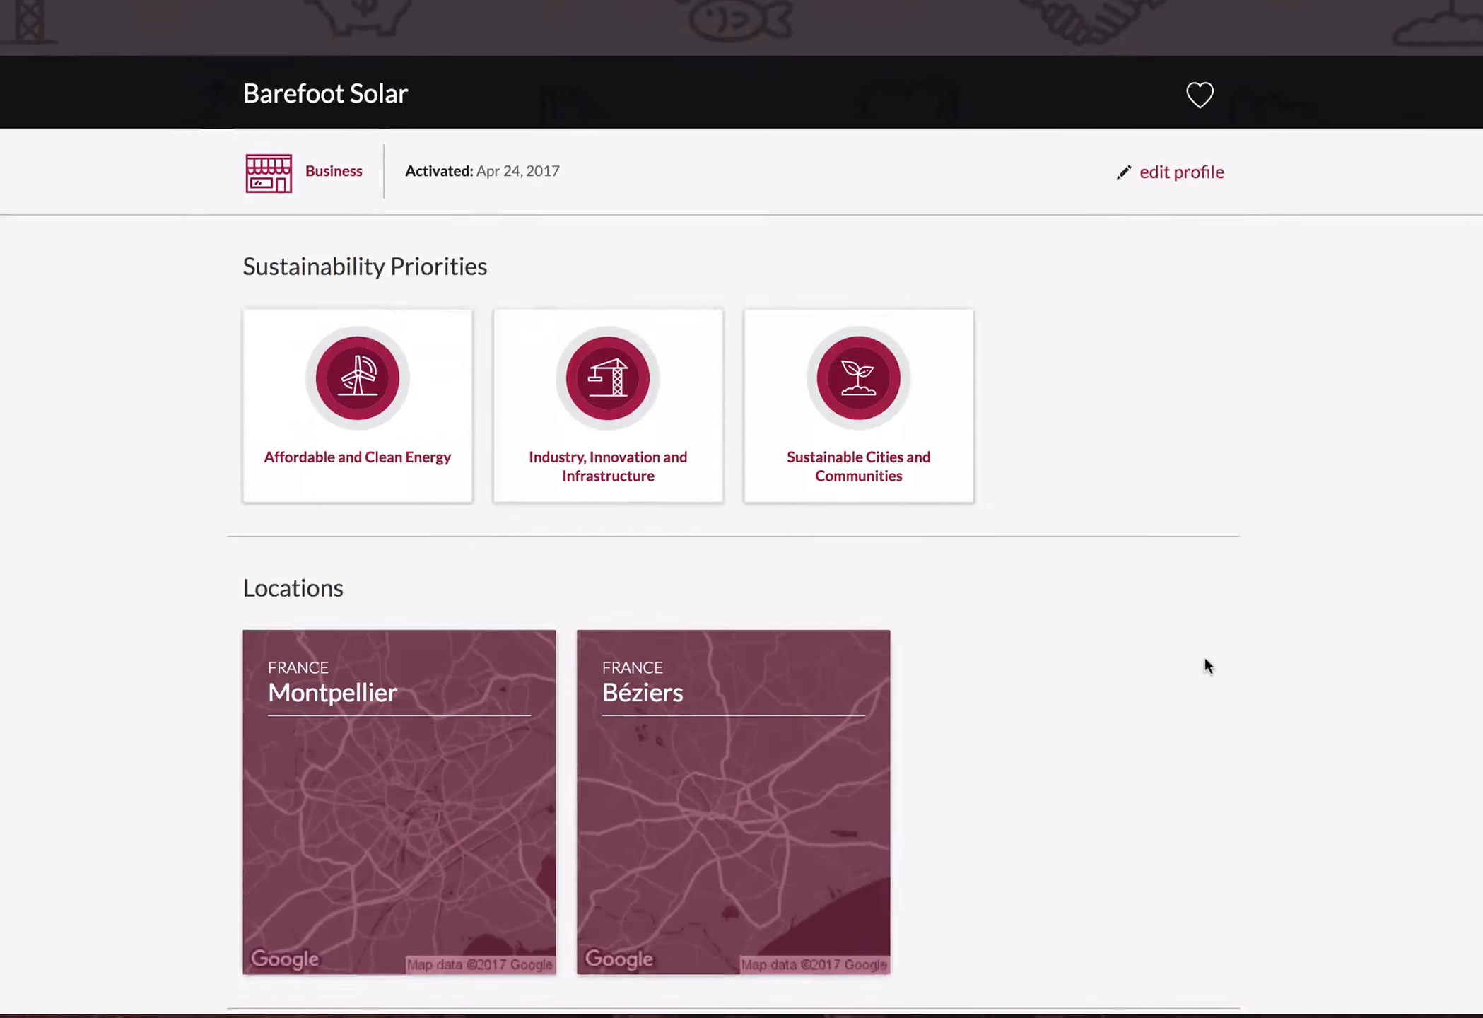
pyautogui.scroll(8, 1207, 651)
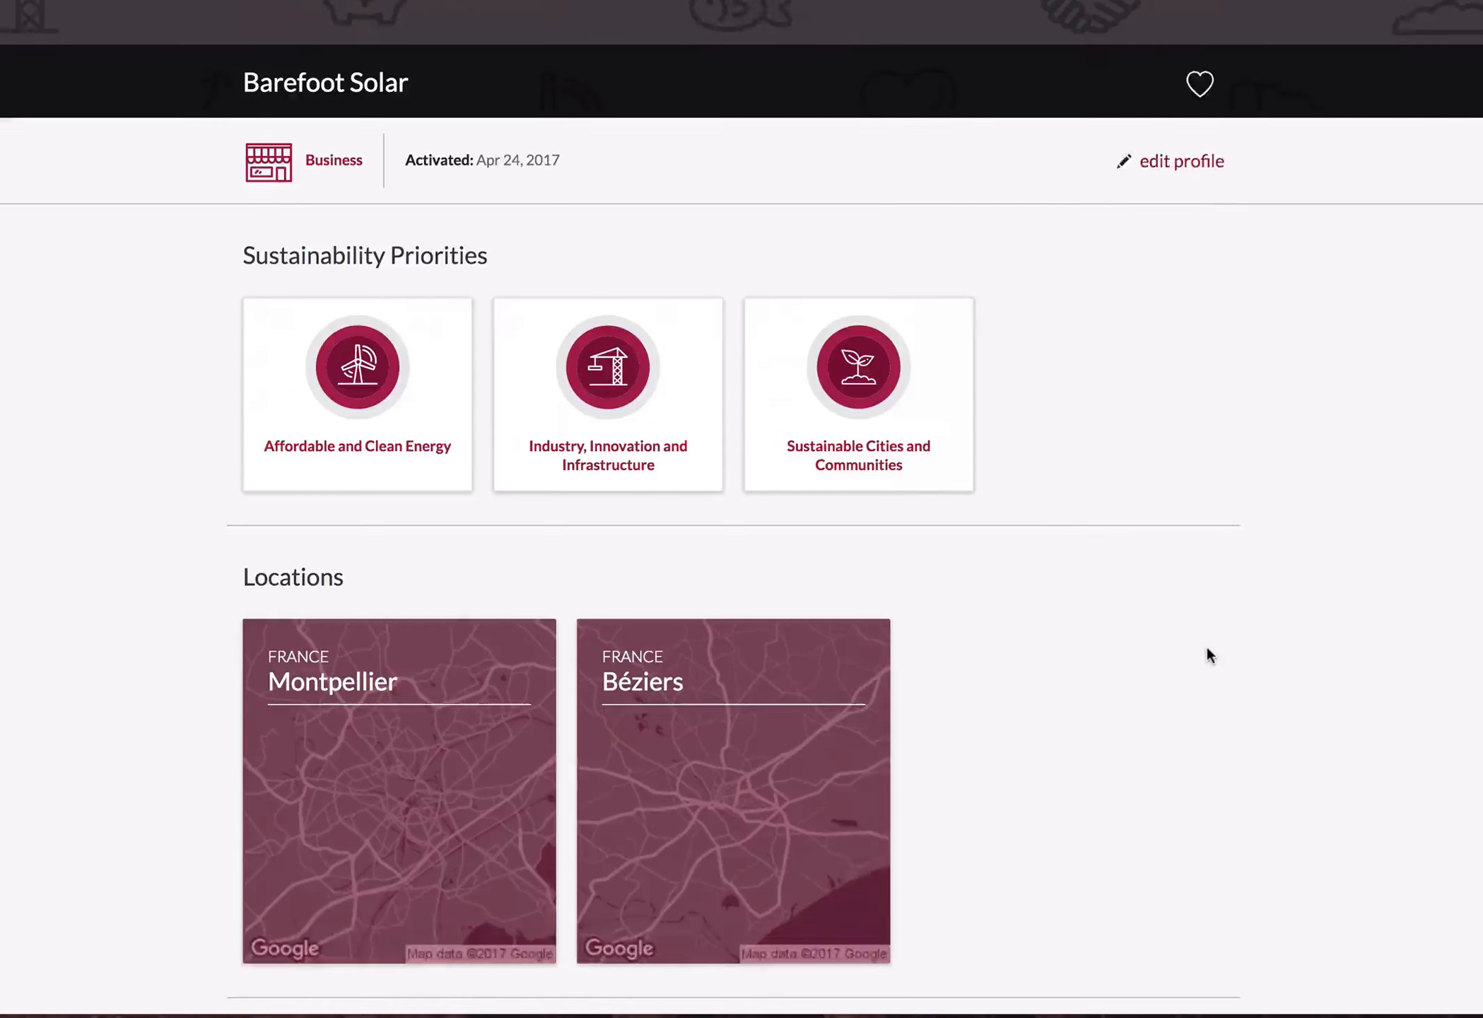
pyautogui.scroll(5, 1187, 561)
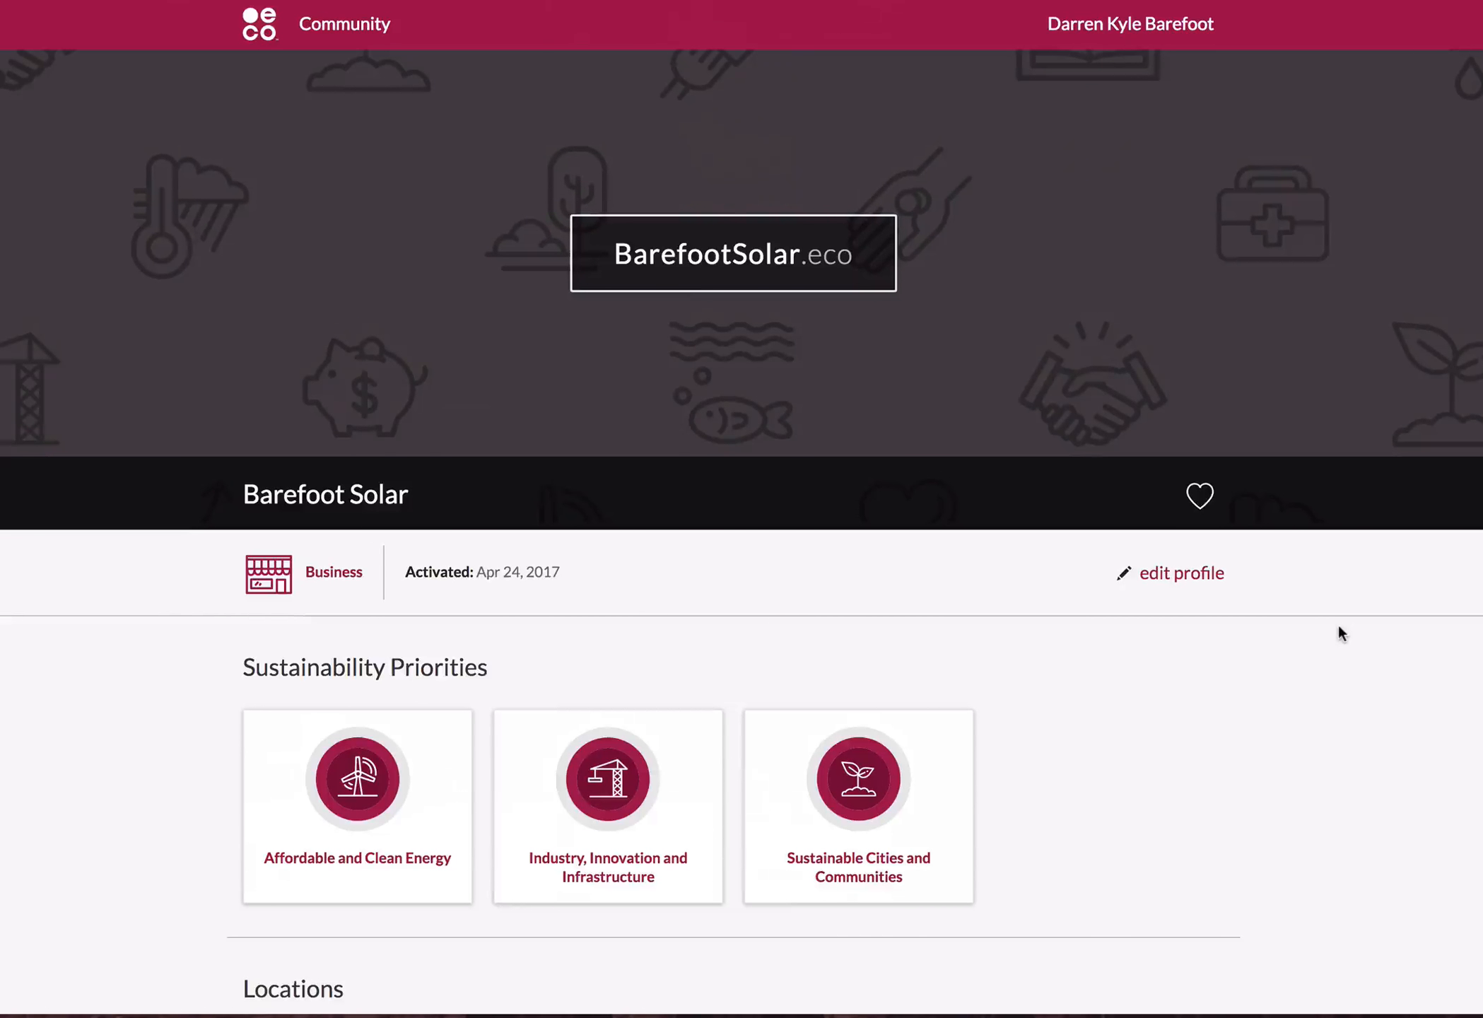
# Start editing the profile and upload BarefootSolar.jpg from the Photos folder in Downloads as its header background image.
pyautogui.click(1202, 573)
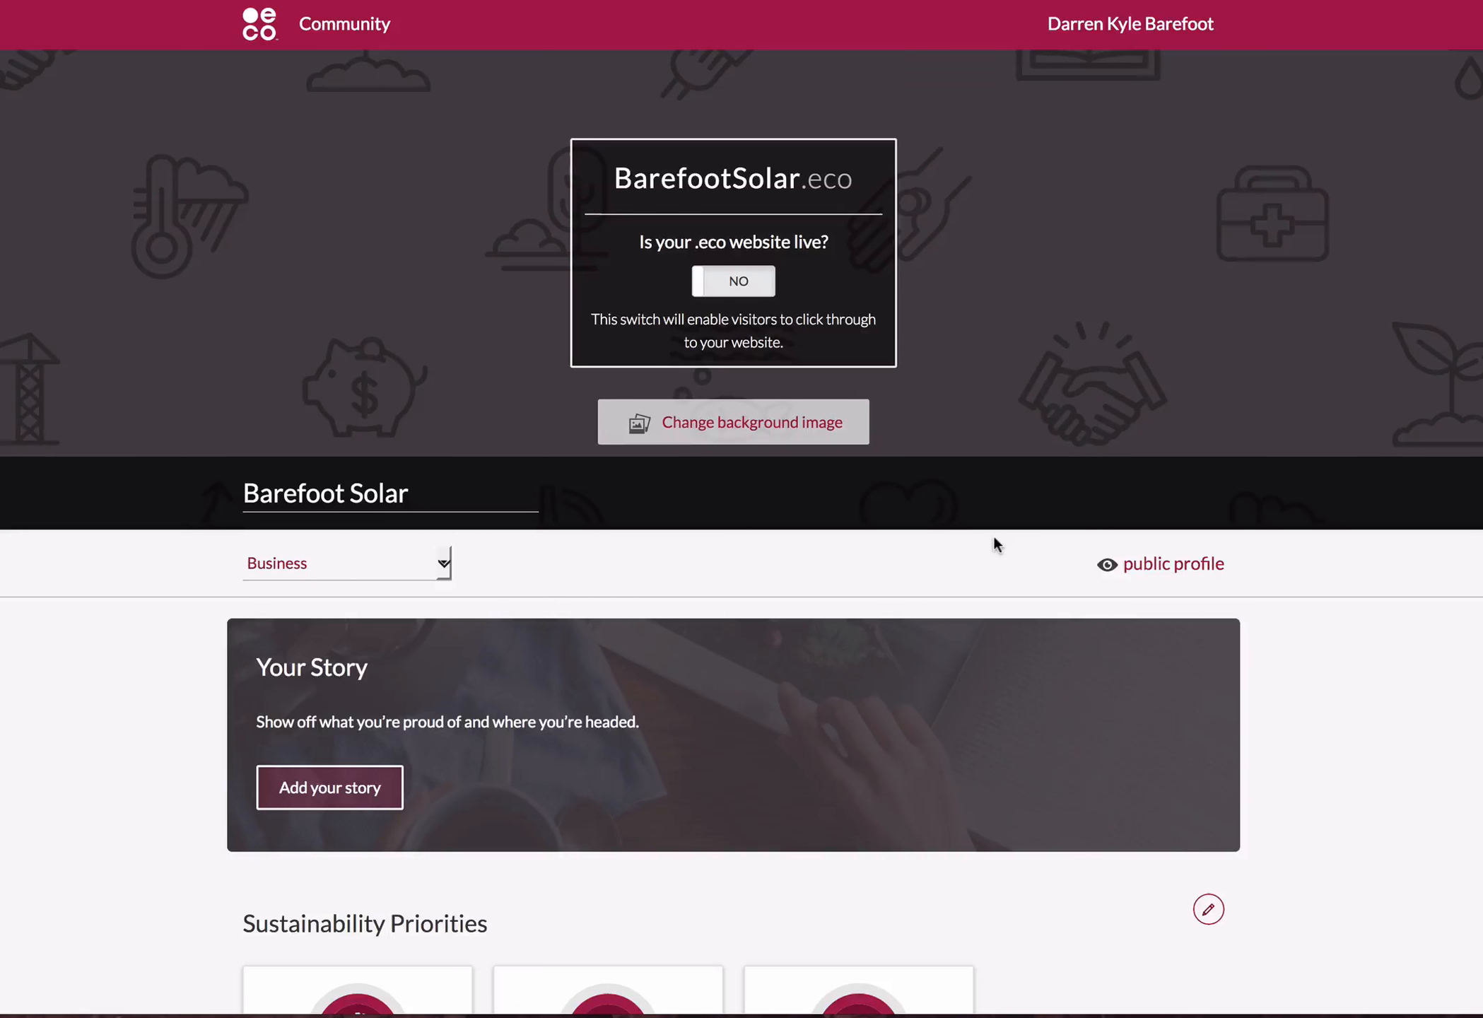
pyautogui.click(743, 419)
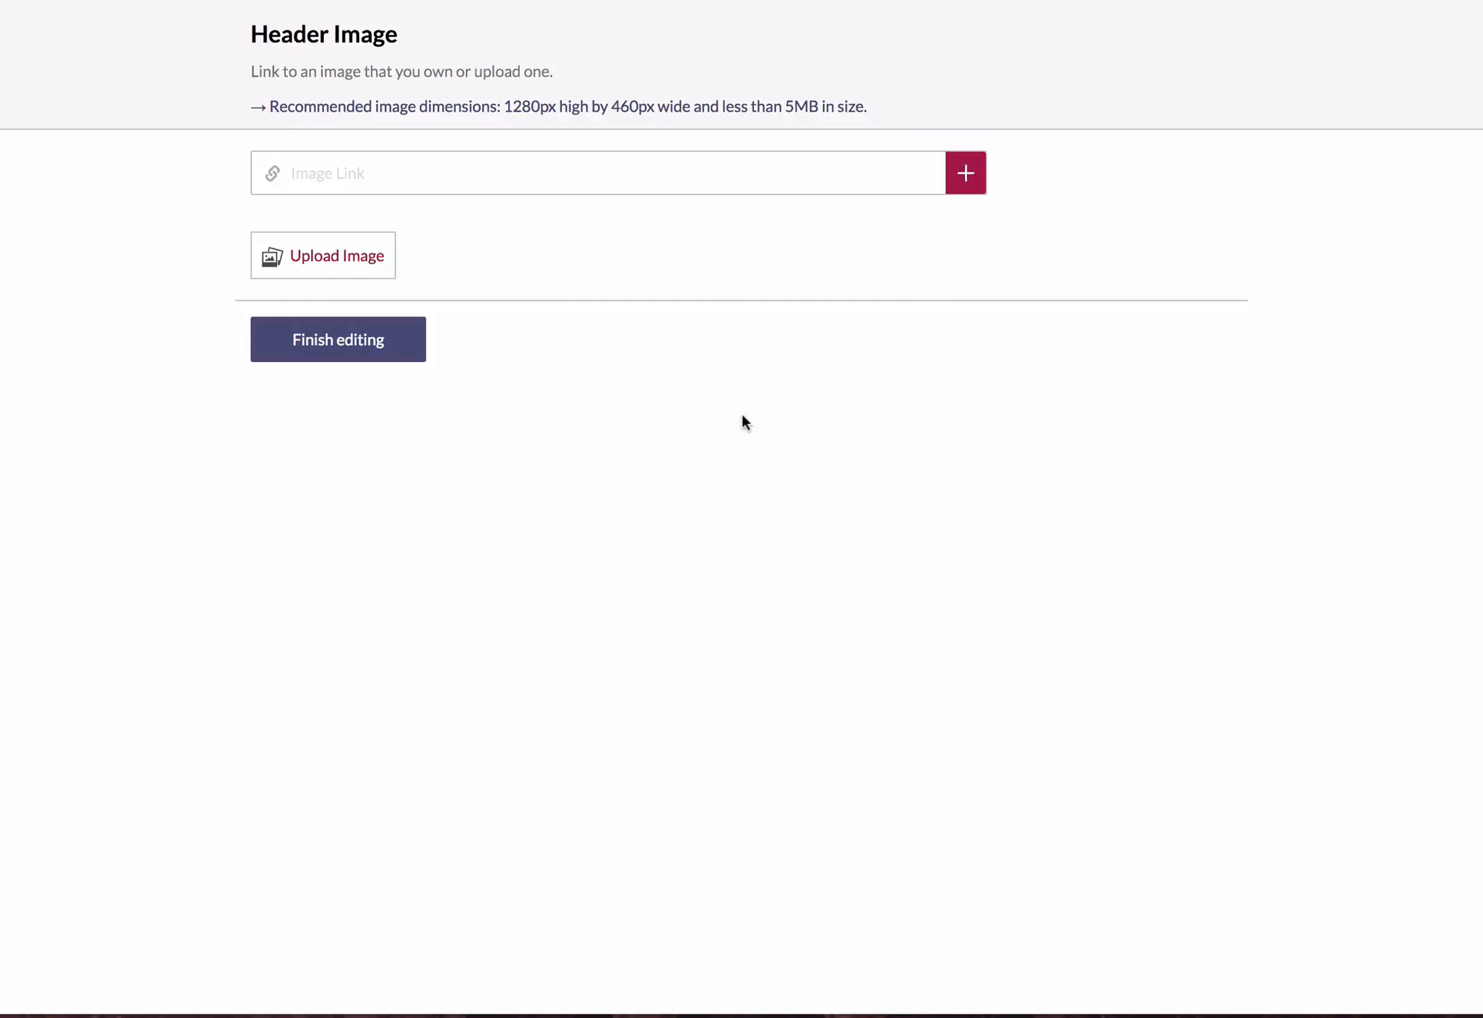
pyautogui.click(294, 262)
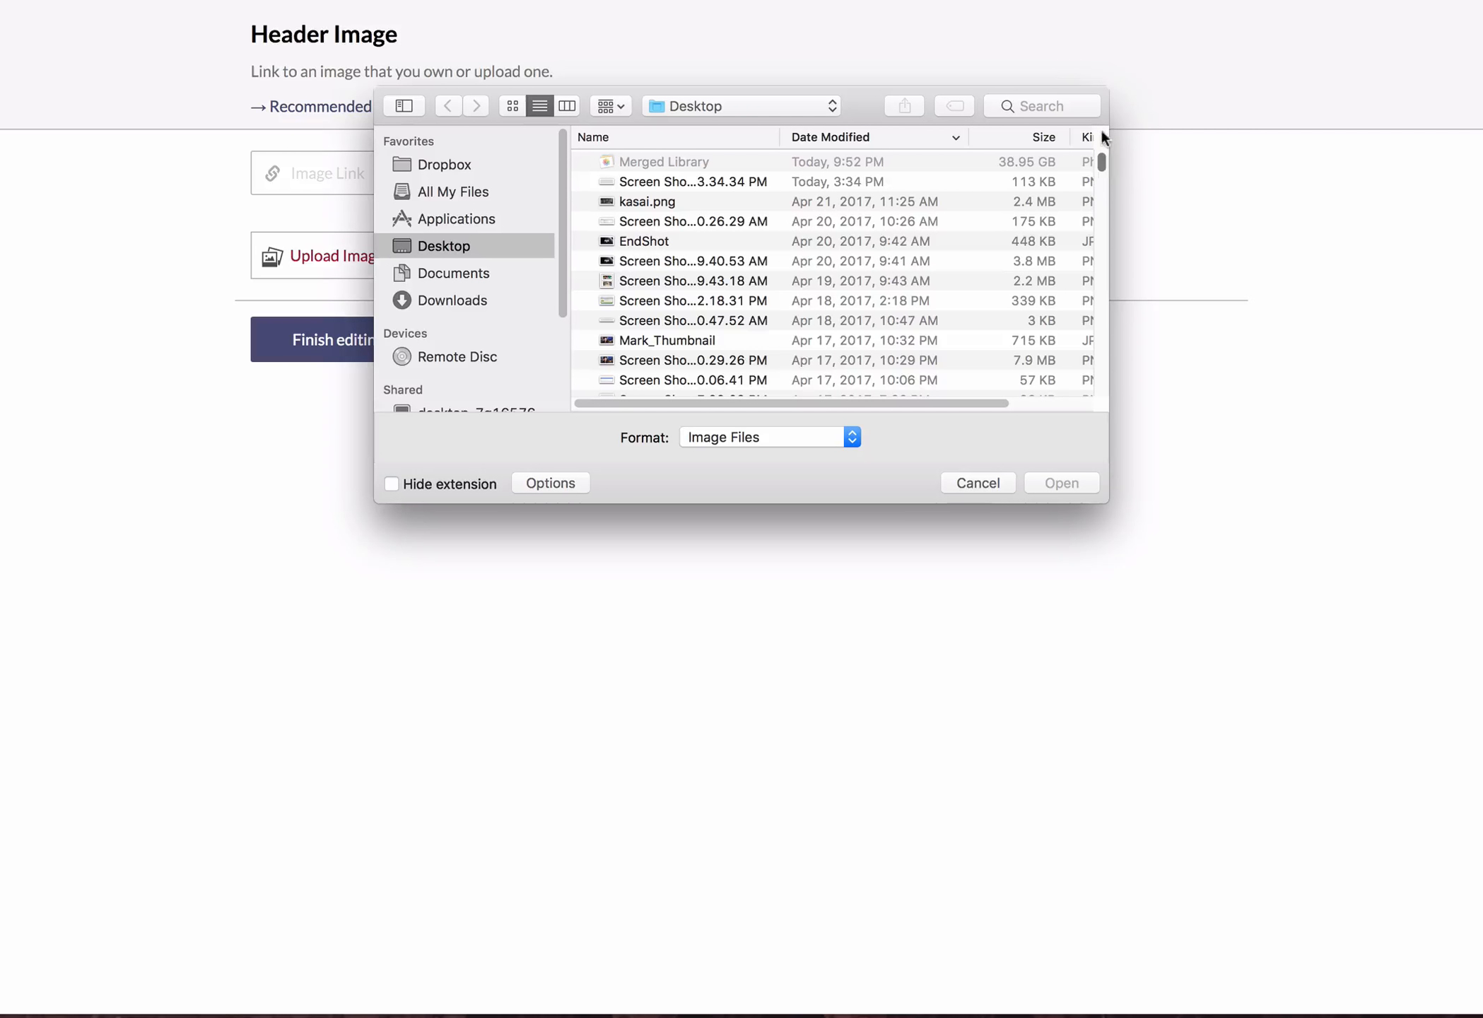
pyautogui.moveTo(1102, 160); pyautogui.dragTo(1083, 90)
pyautogui.click(448, 303)
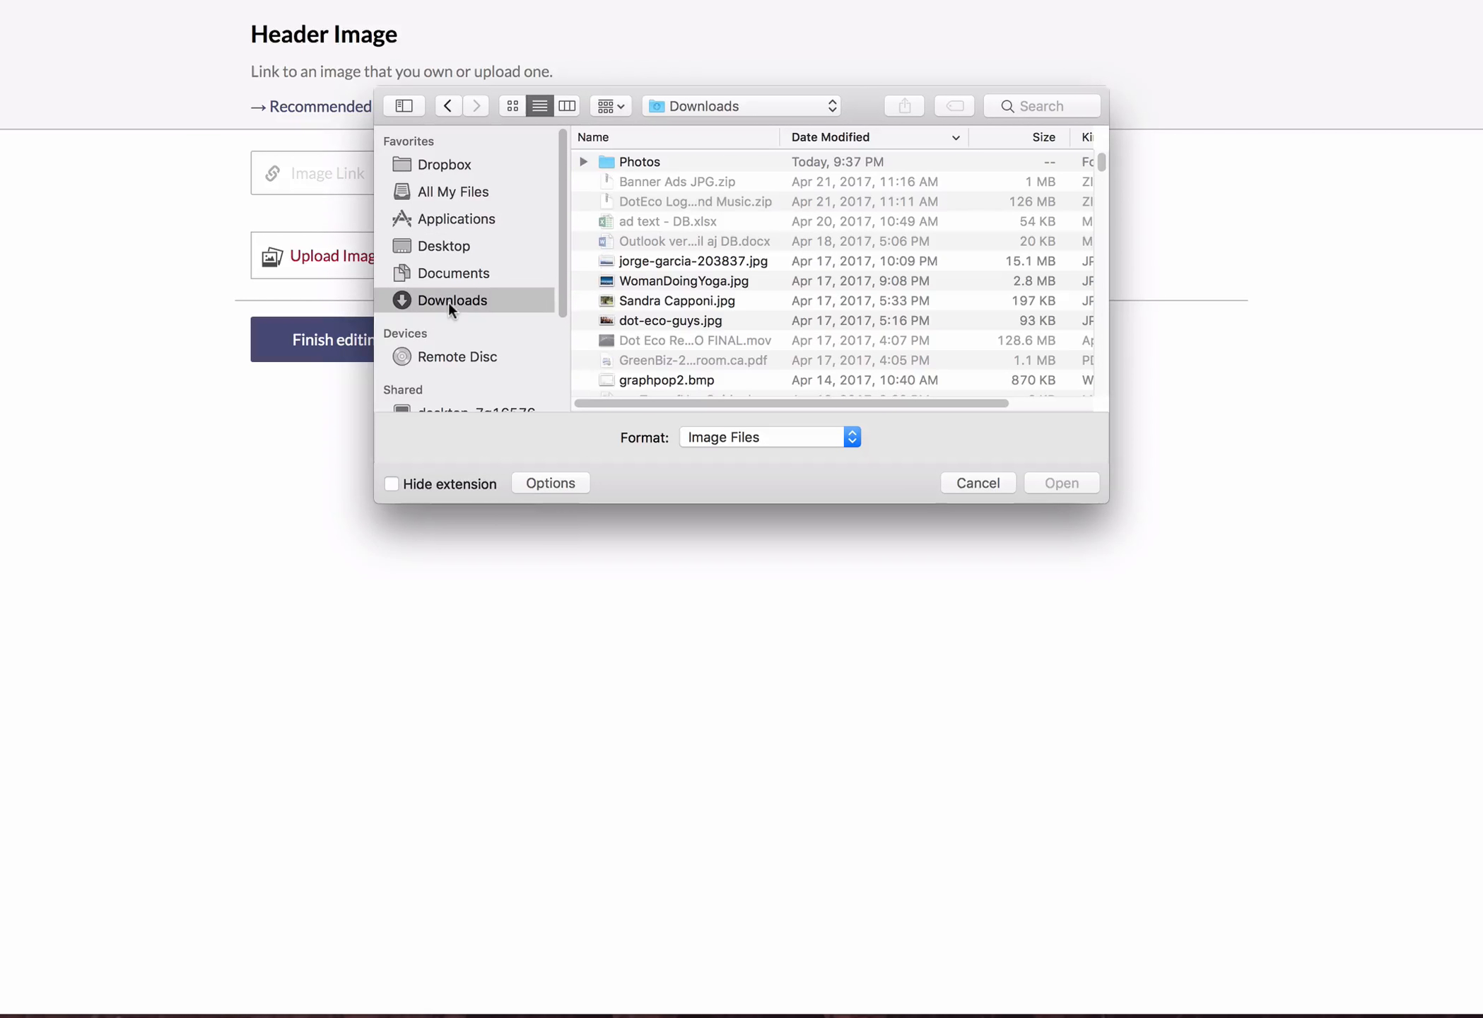
pyautogui.doubleClick(671, 162)
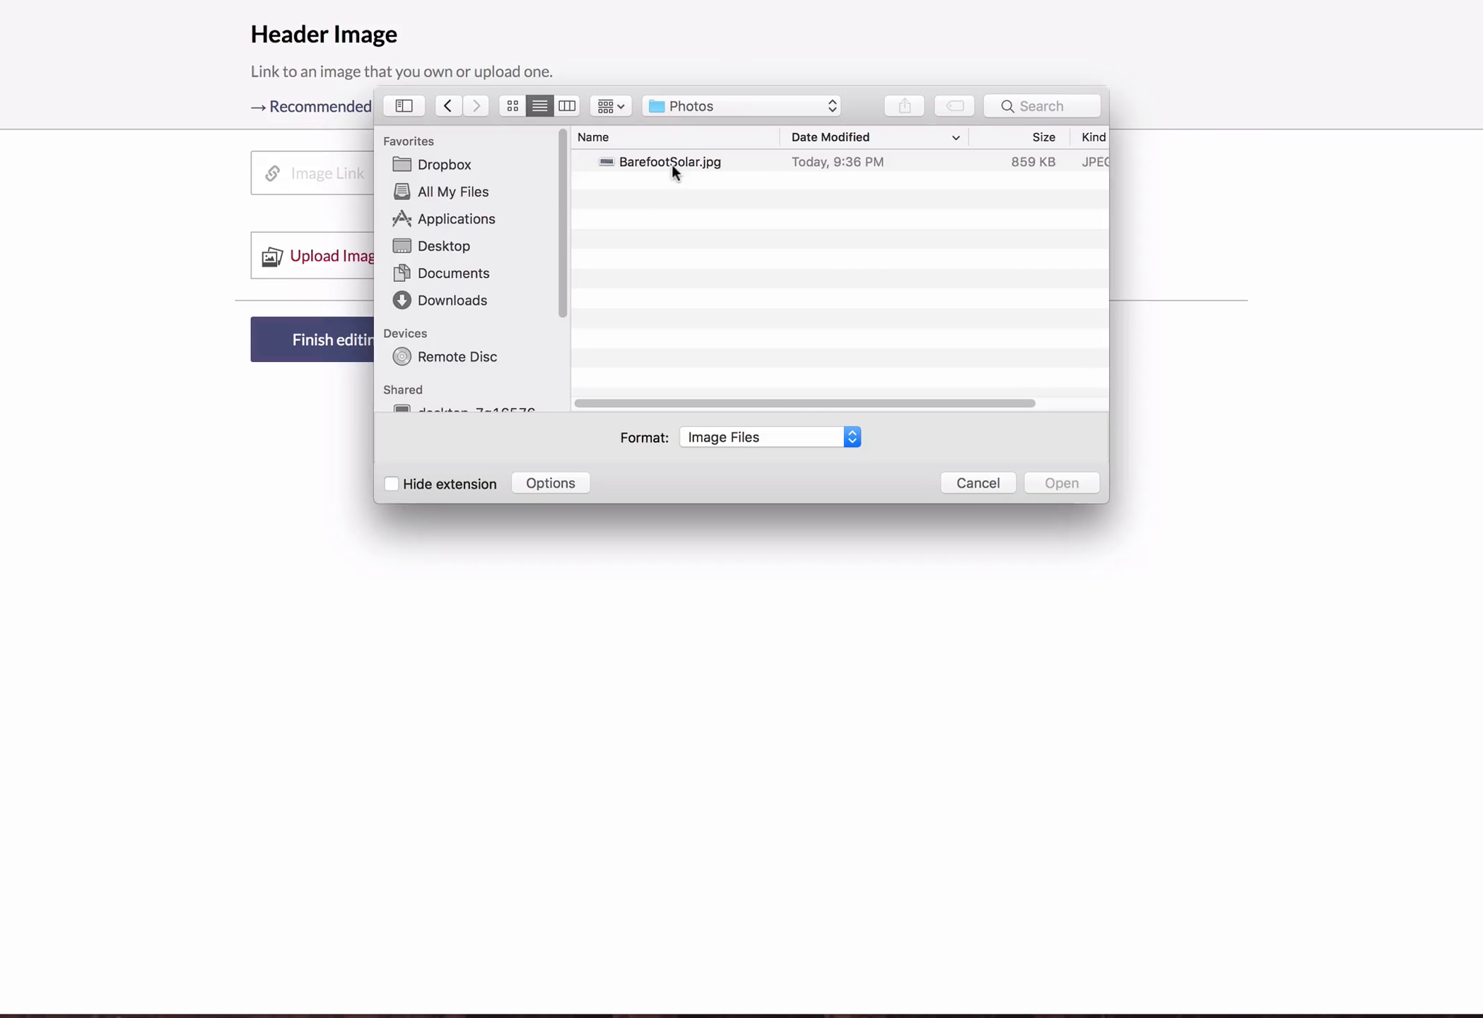
pyautogui.click(673, 164)
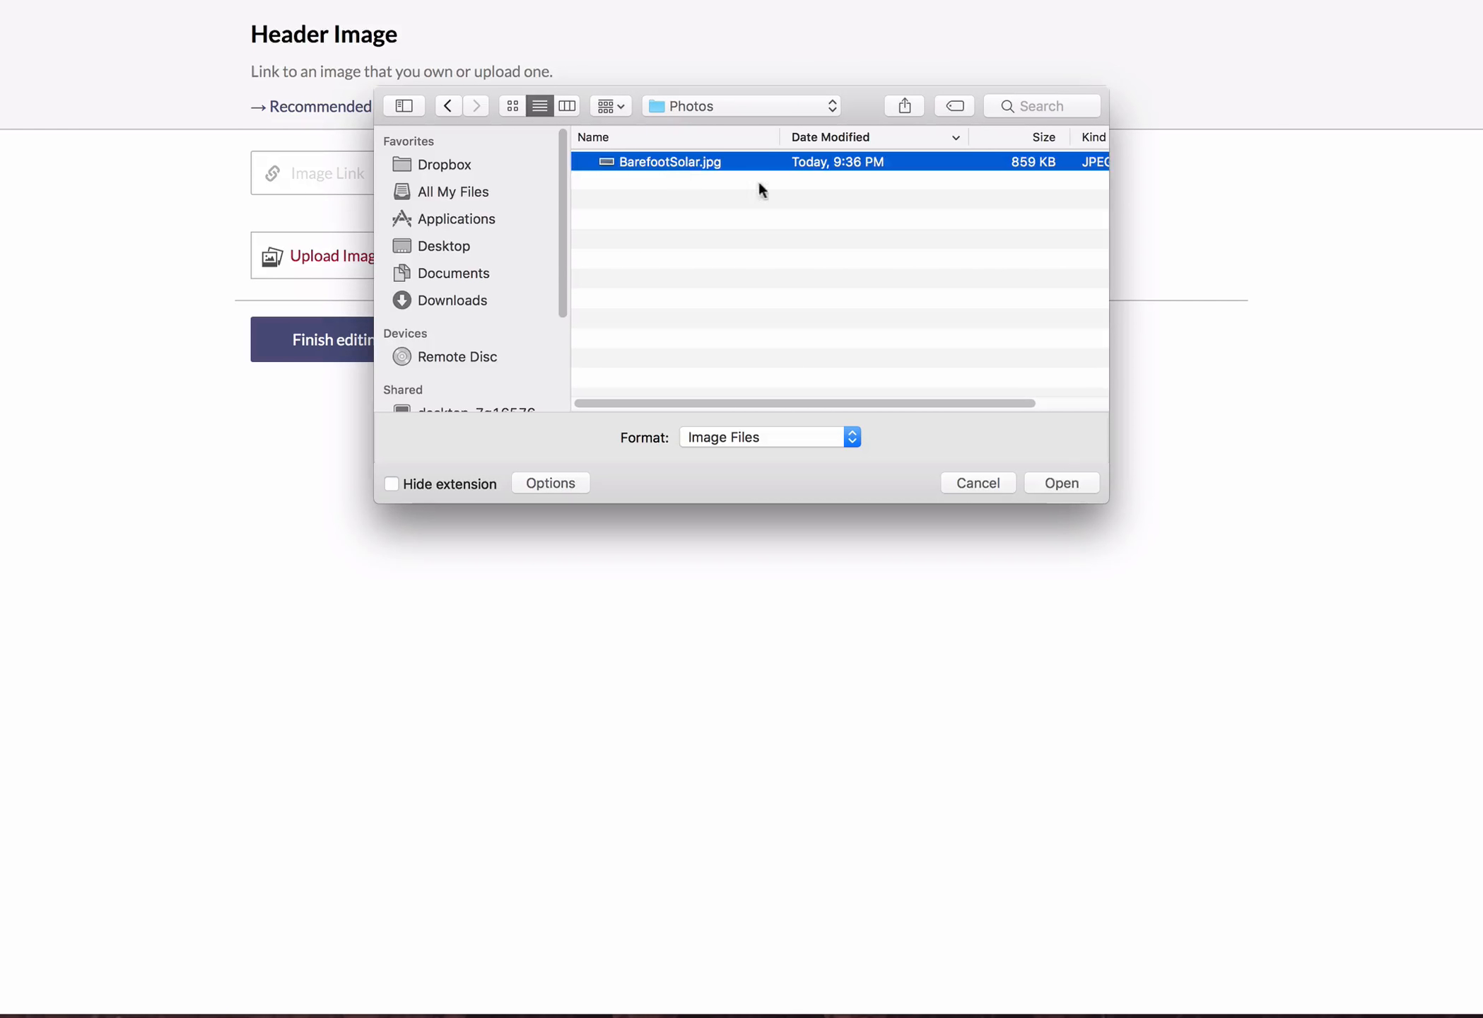
pyautogui.click(1061, 483)
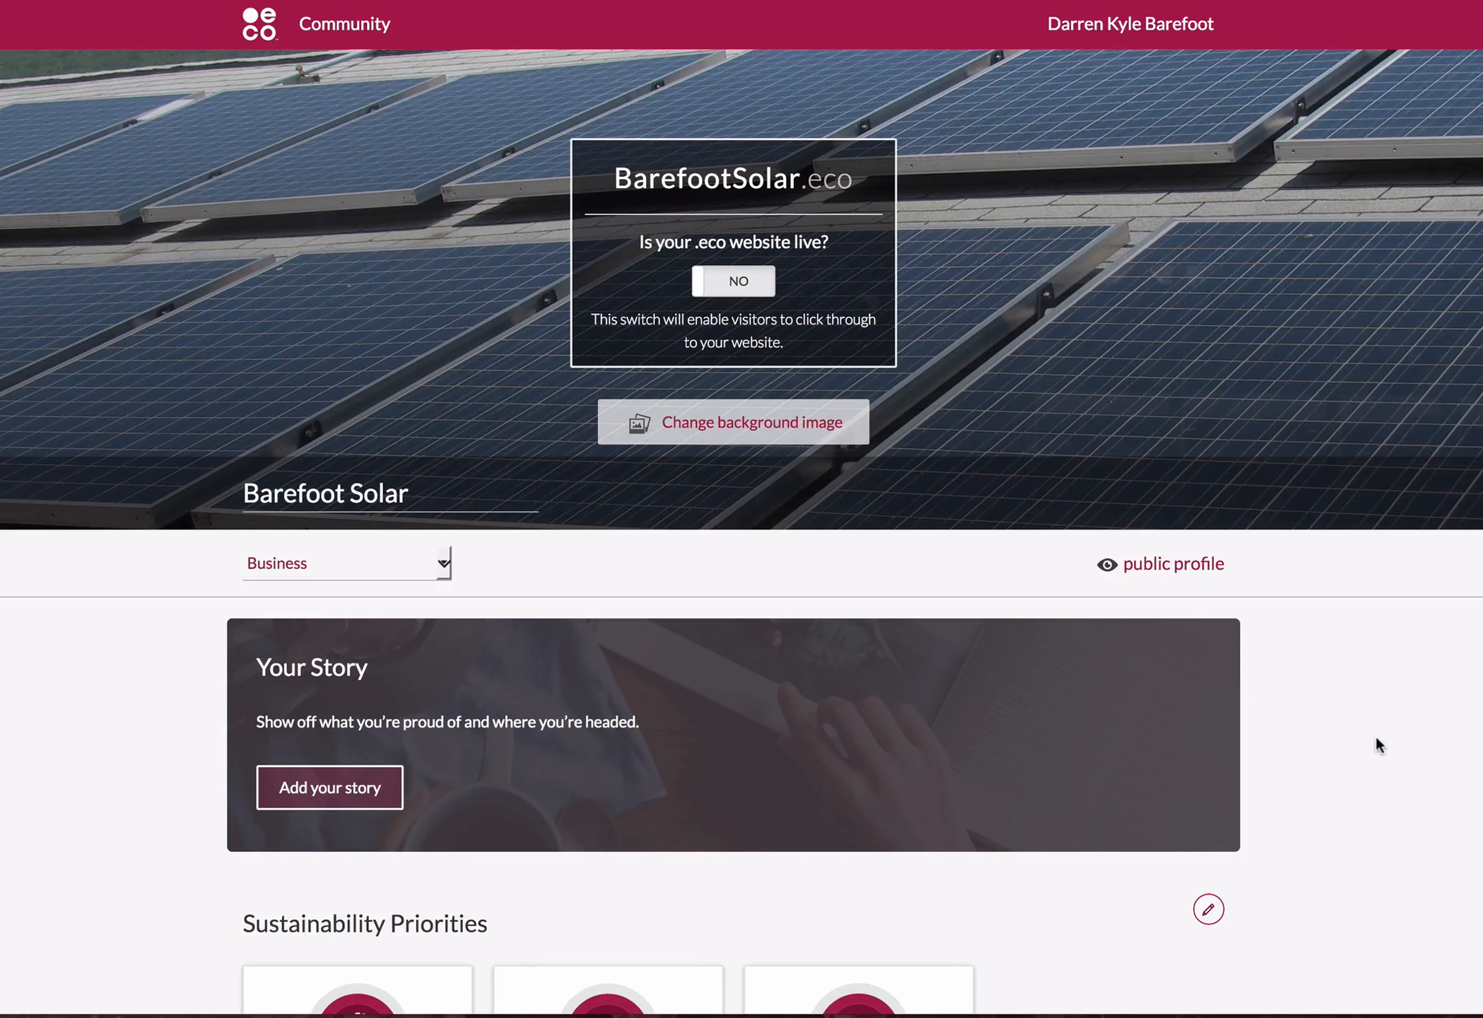
# Add the profile story "We are working on bringing clean energy to France through our solar installations across the southwest." and finish editing.
pyautogui.scroll(-5, 1385, 752)
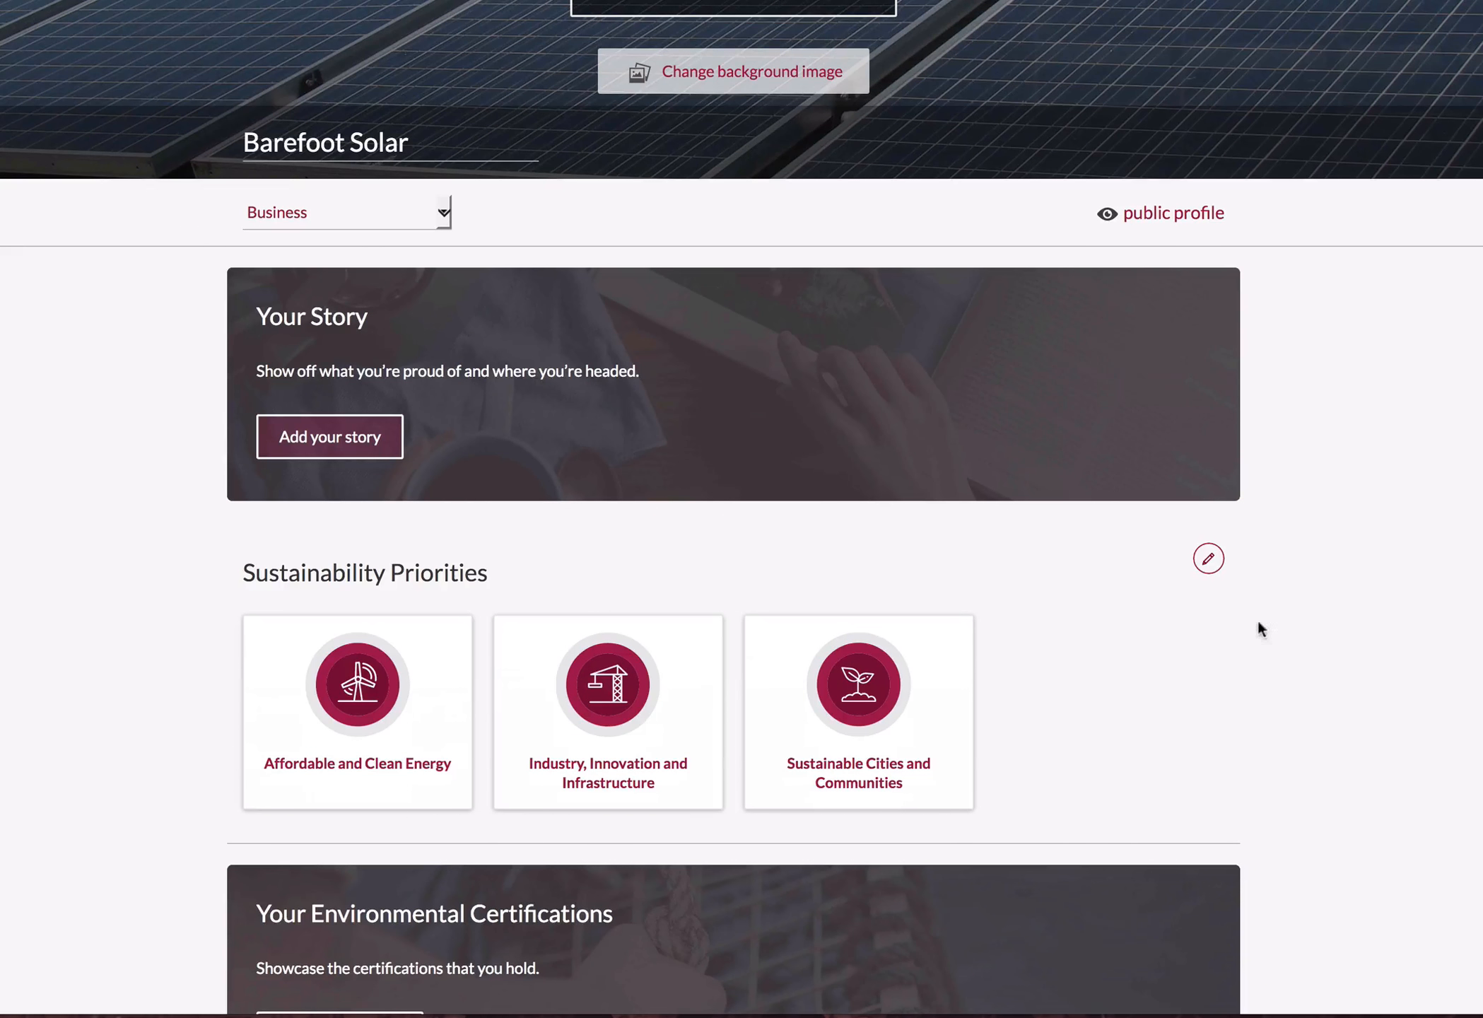
pyautogui.click(356, 423)
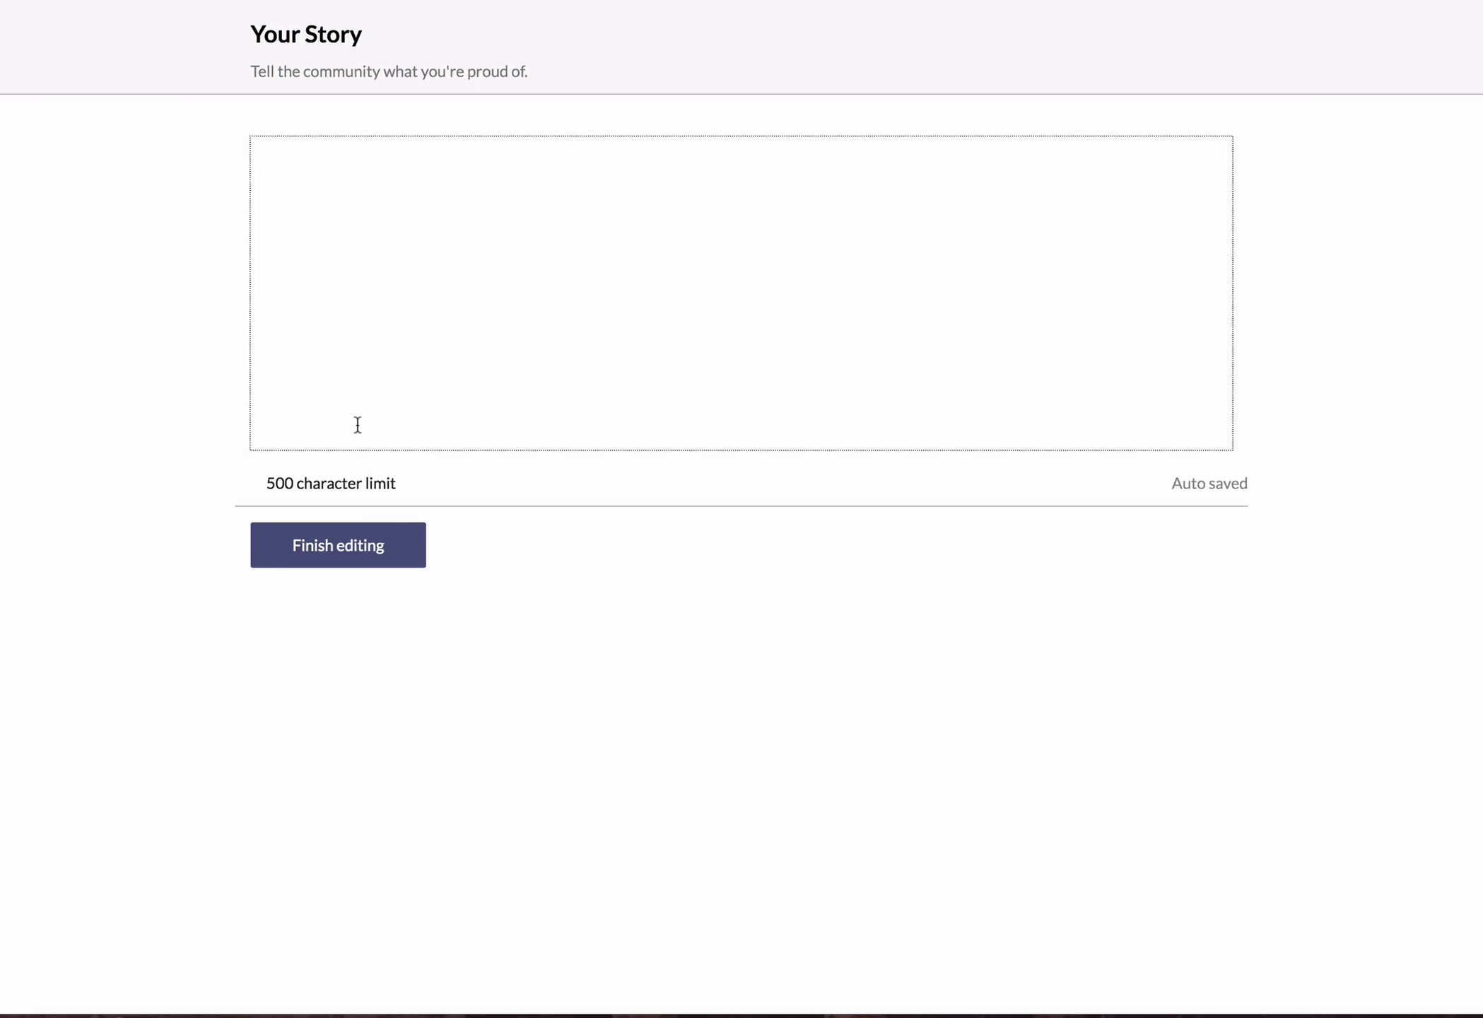
pyautogui.click(361, 408)
pyautogui.write('We are working on bring')
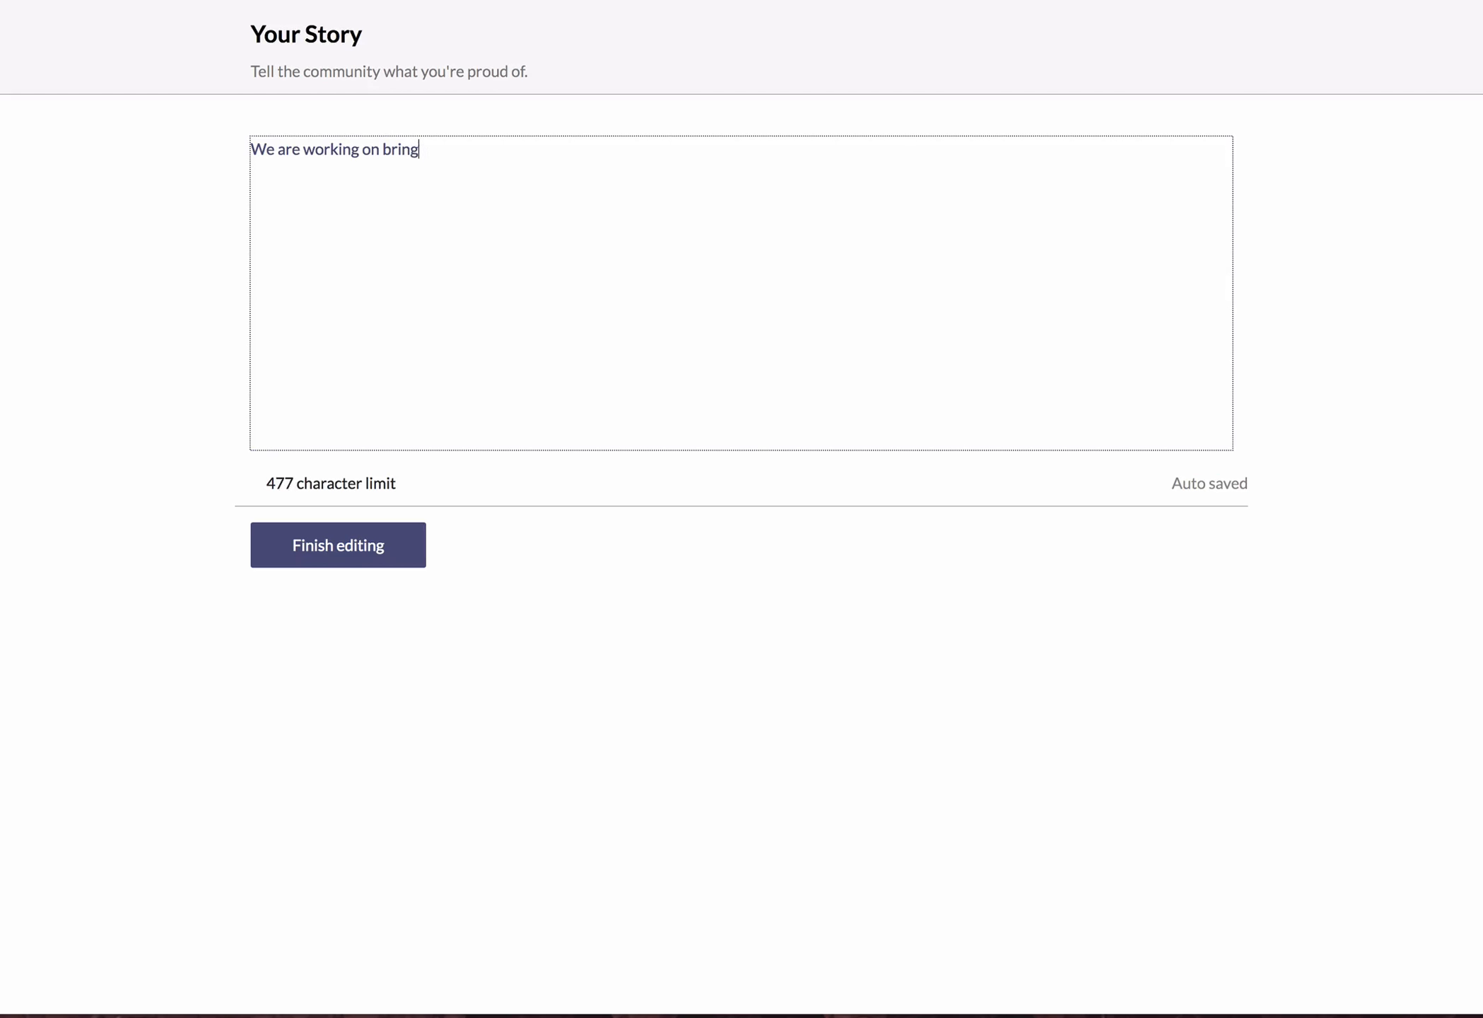
pyautogui.write('ing clean energy to')
pyautogui.write('France,')
pyautogui.press('BackSpace')
pyautogui.write('through')
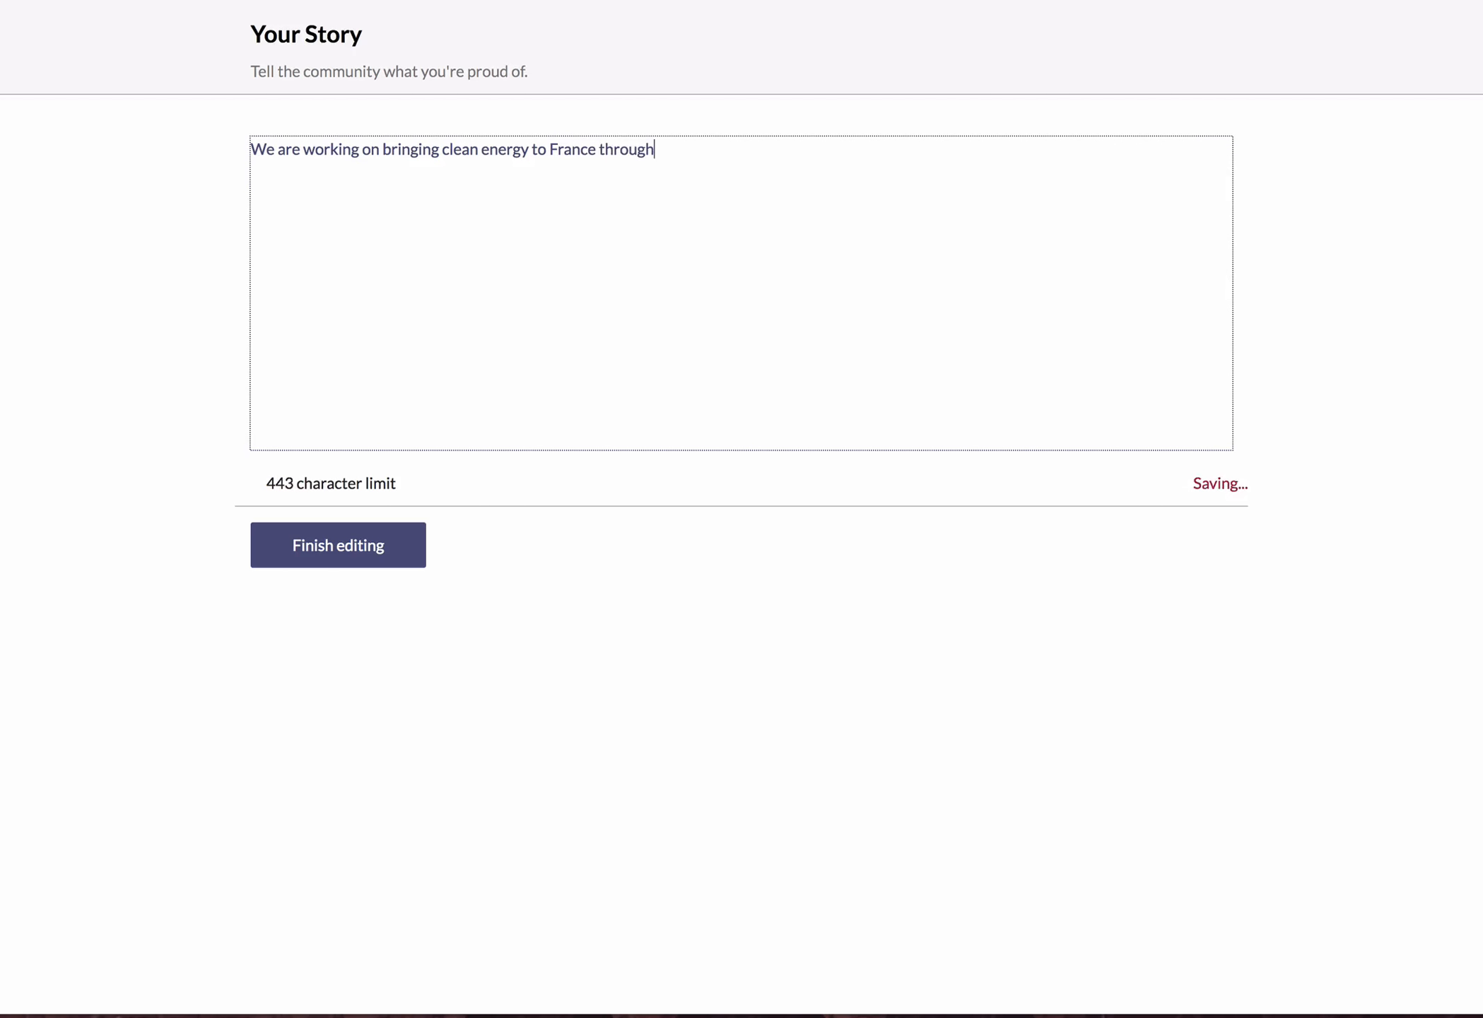
pyautogui.write(' our  solar')
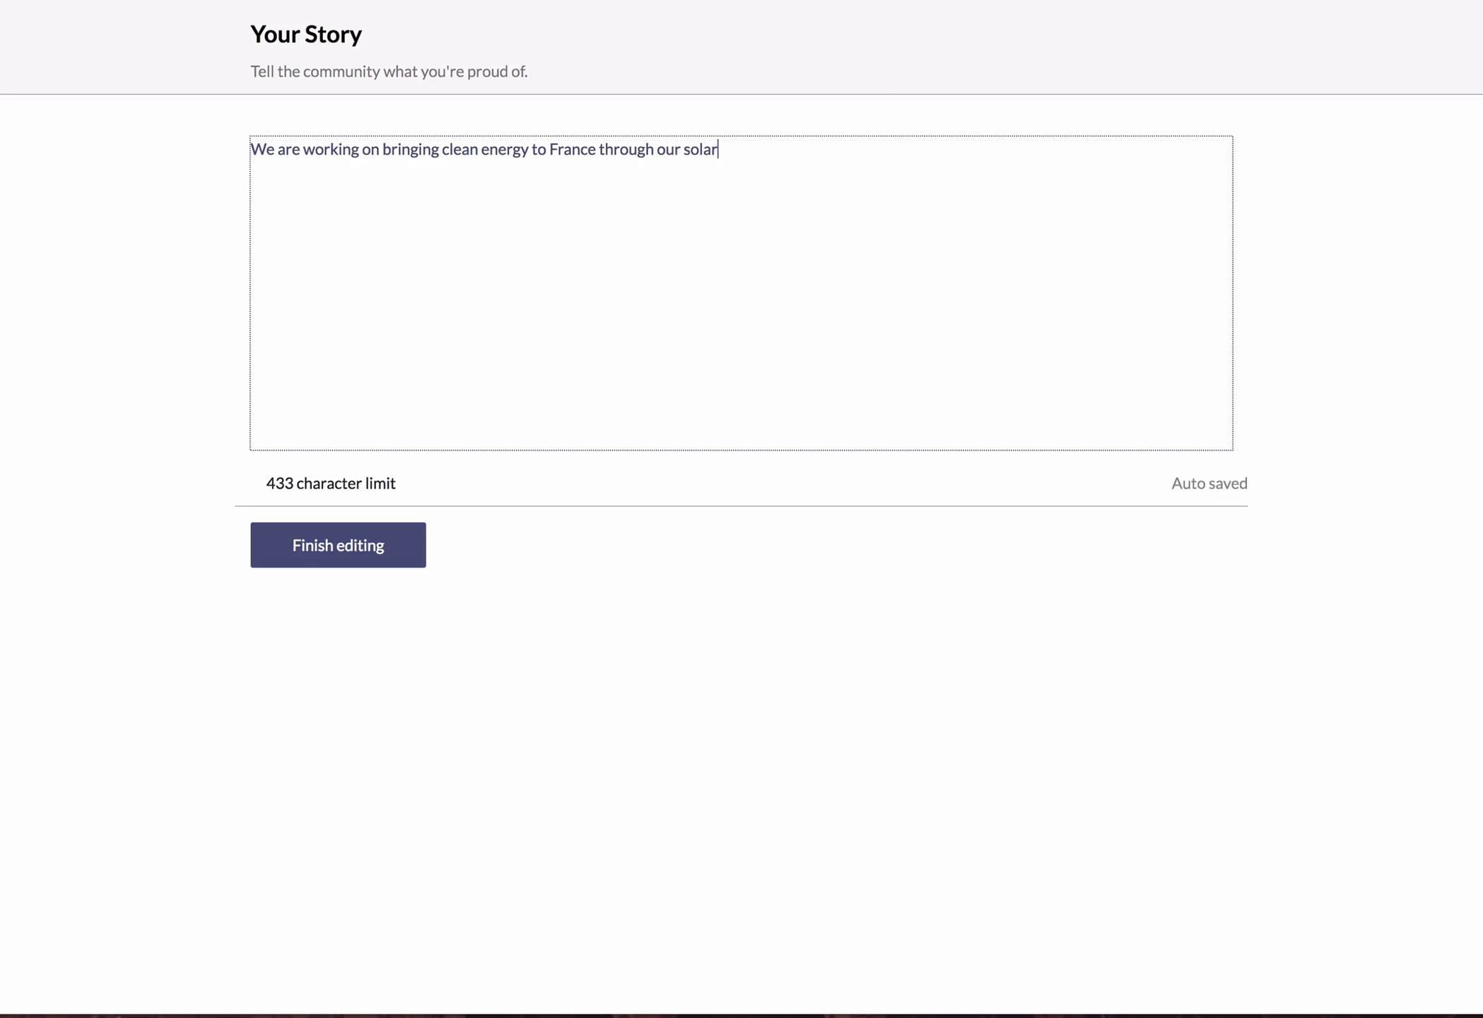
pyautogui.write(' installations across the sout')
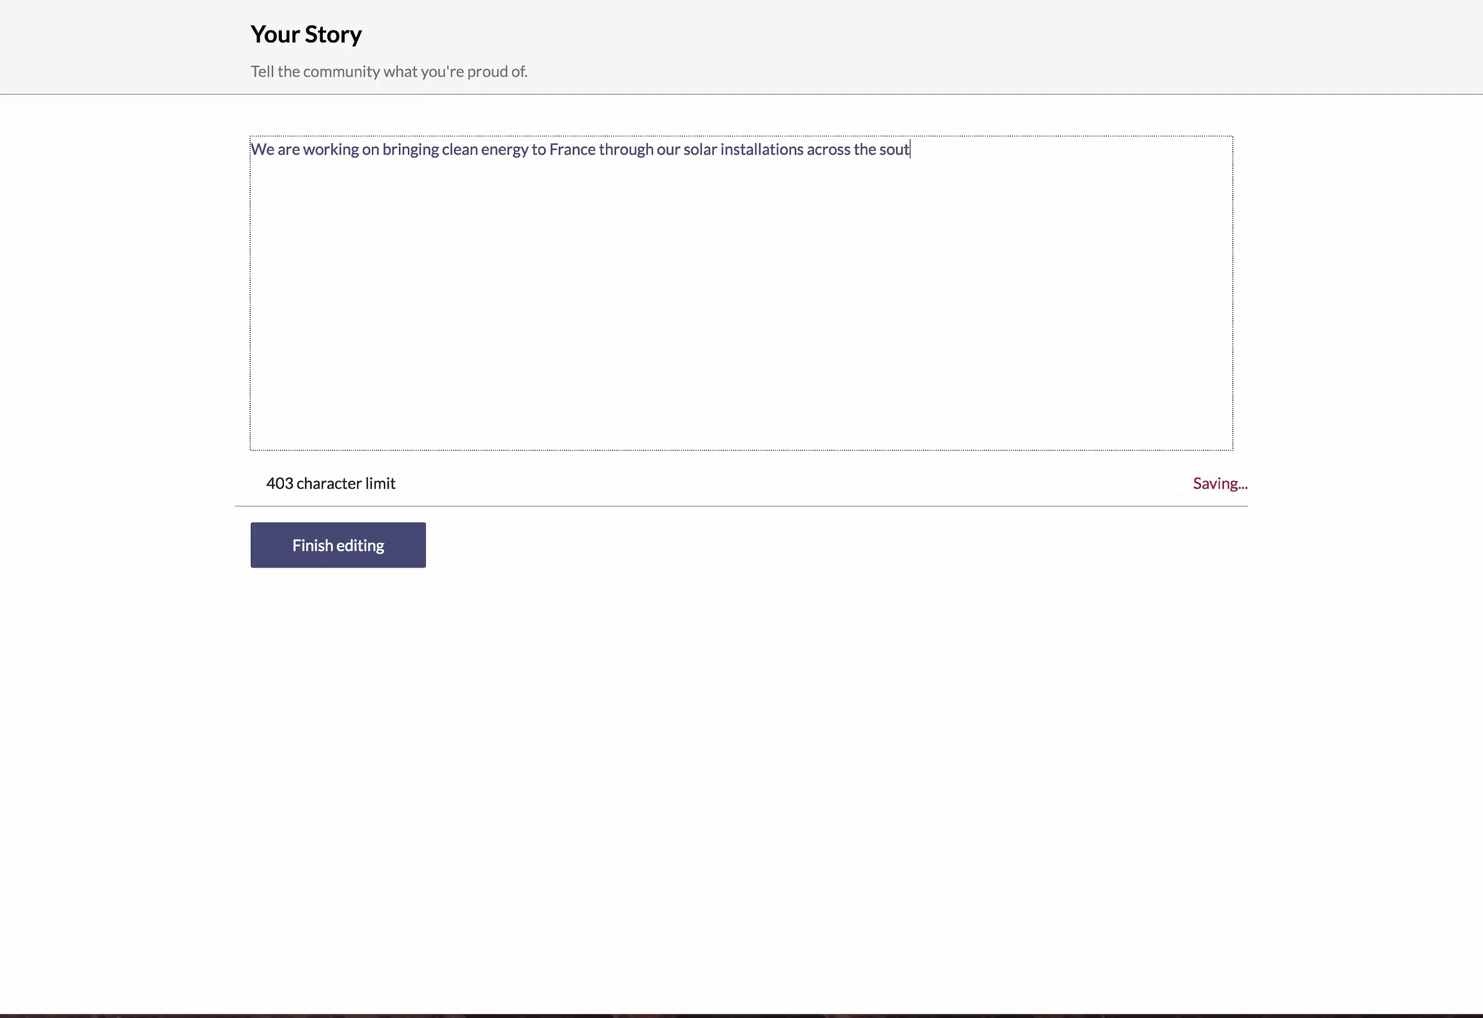
pyautogui.write('hwest.')
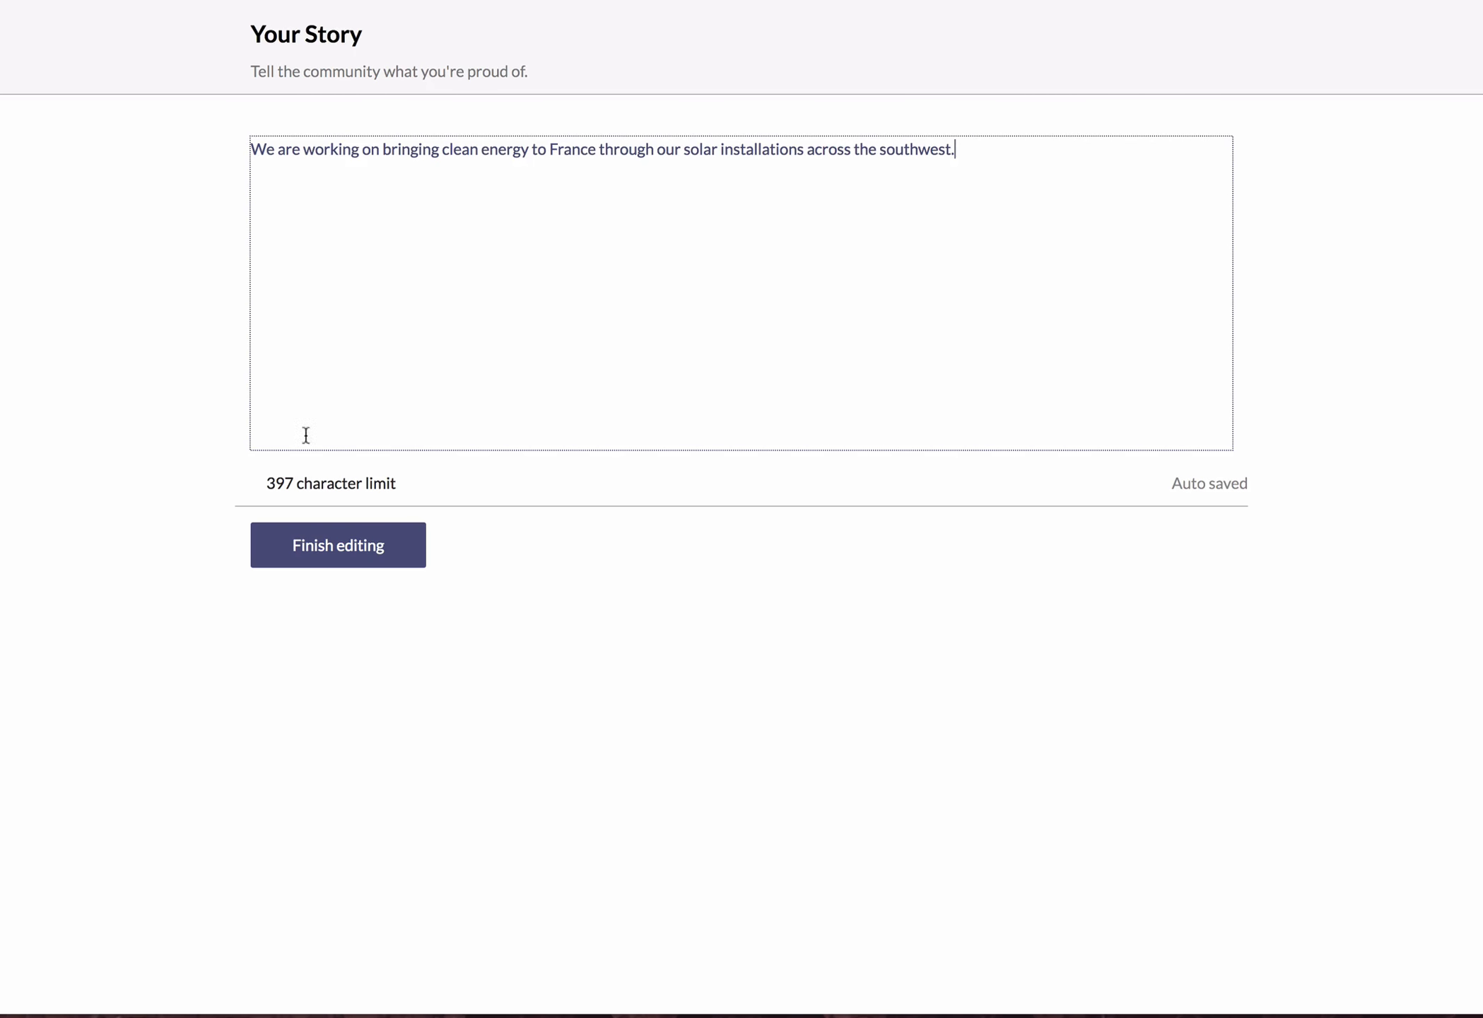
pyautogui.click(322, 564)
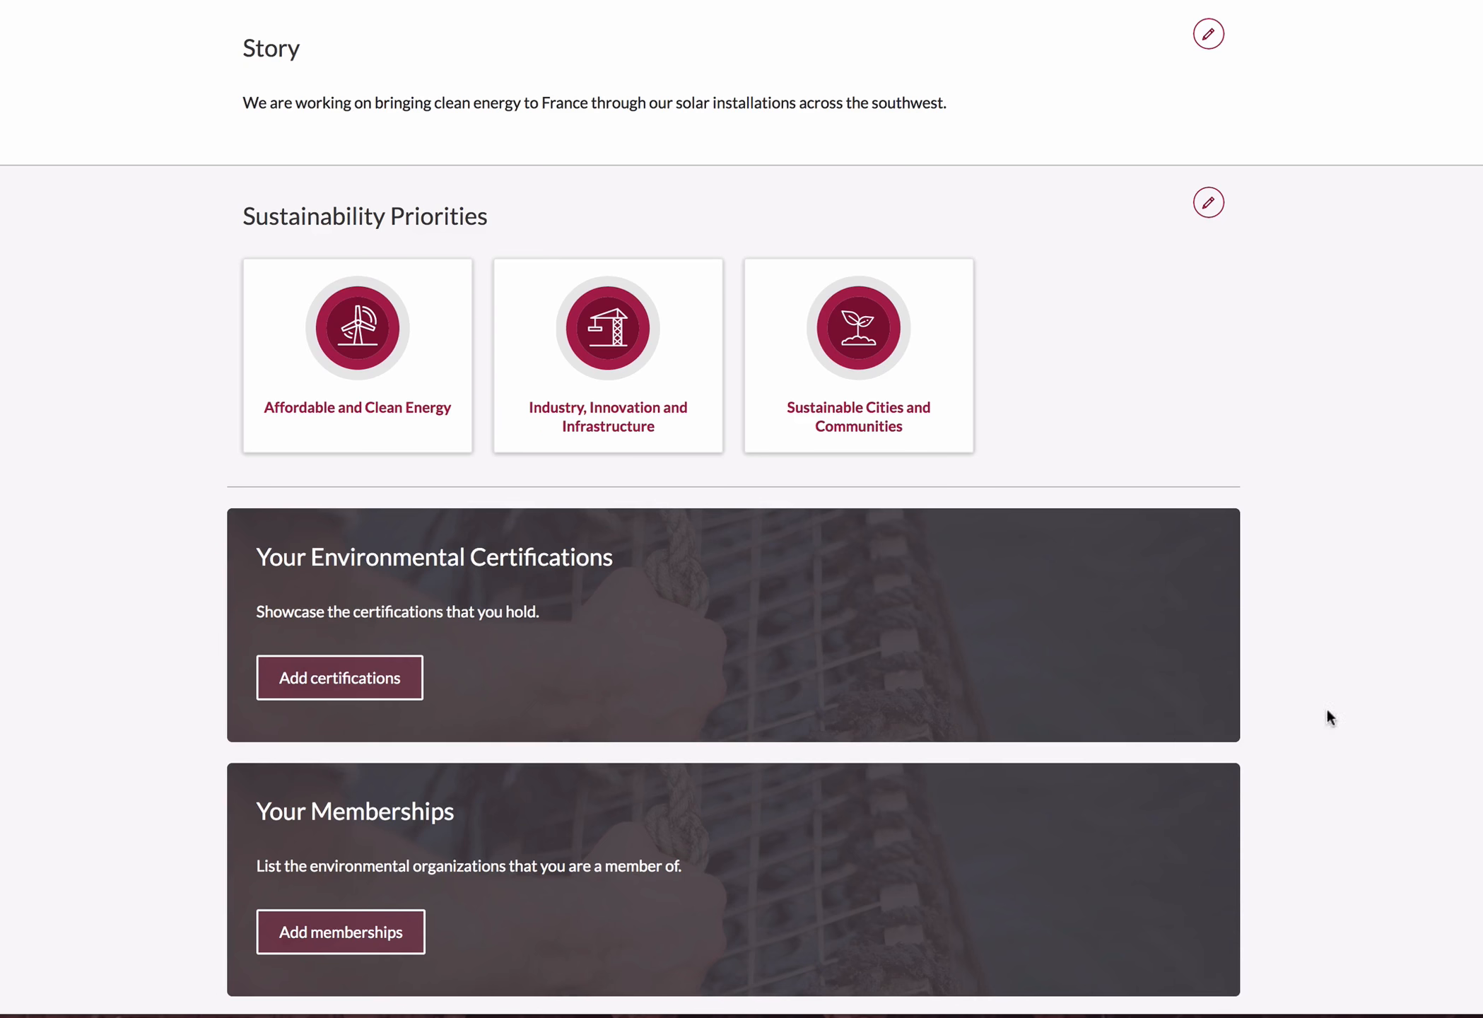
# Examine the editable profile's remaining sections: certifications, memberships, environmental actions, partners, locations, websites, social links and pledge.
pyautogui.scroll(-3, 1357, 657)
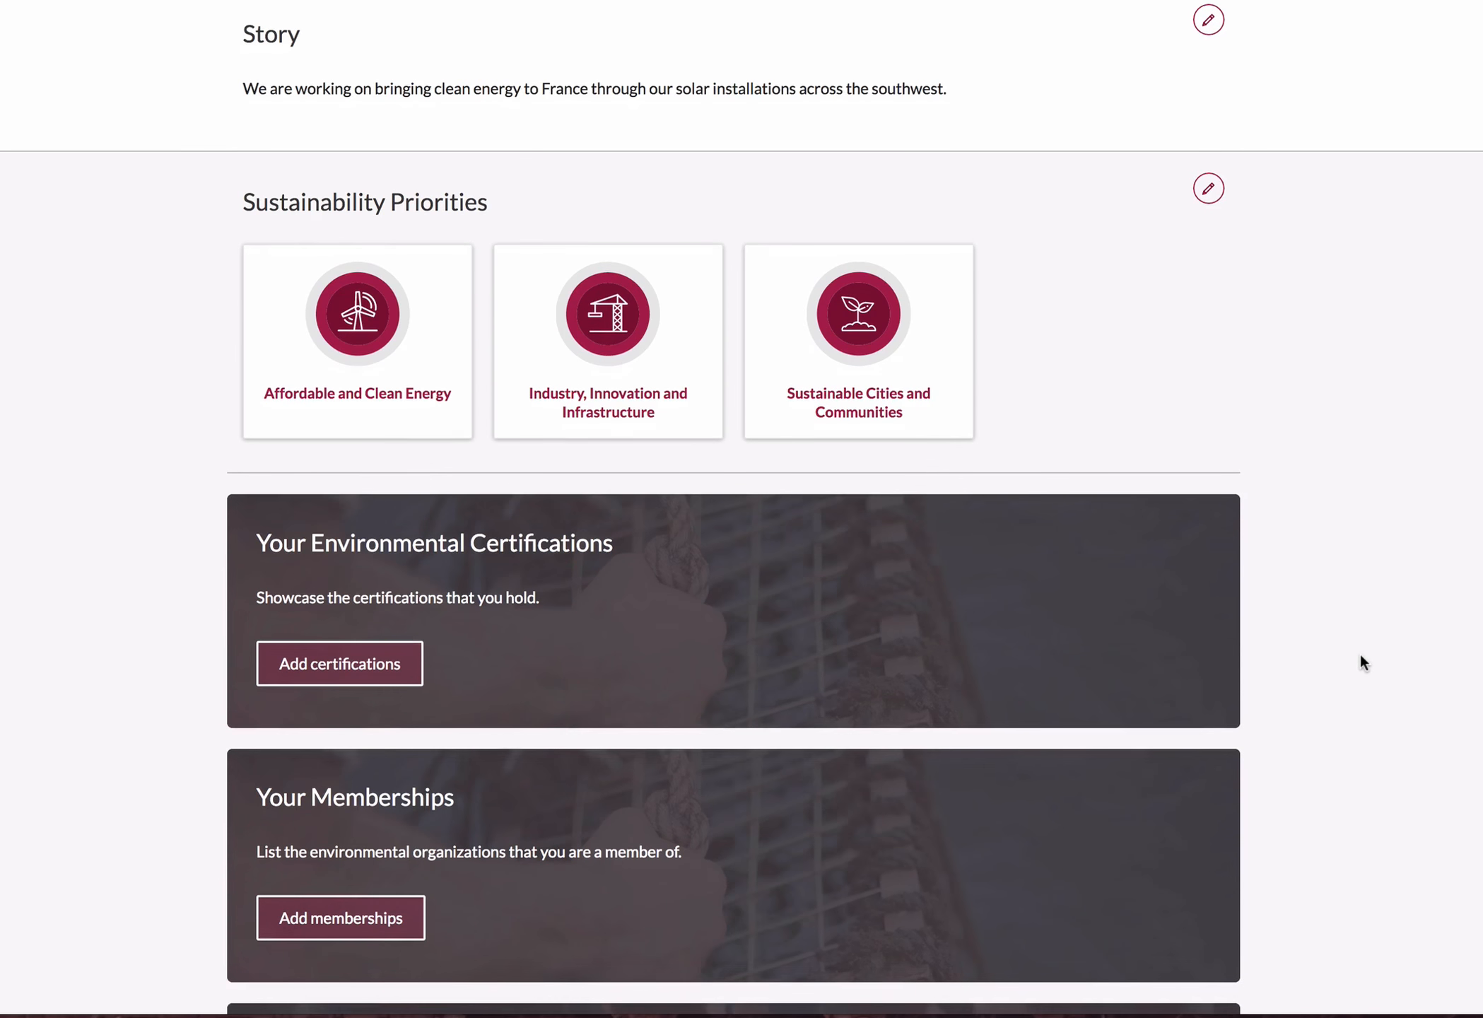
pyautogui.scroll(-8, 1346, 643)
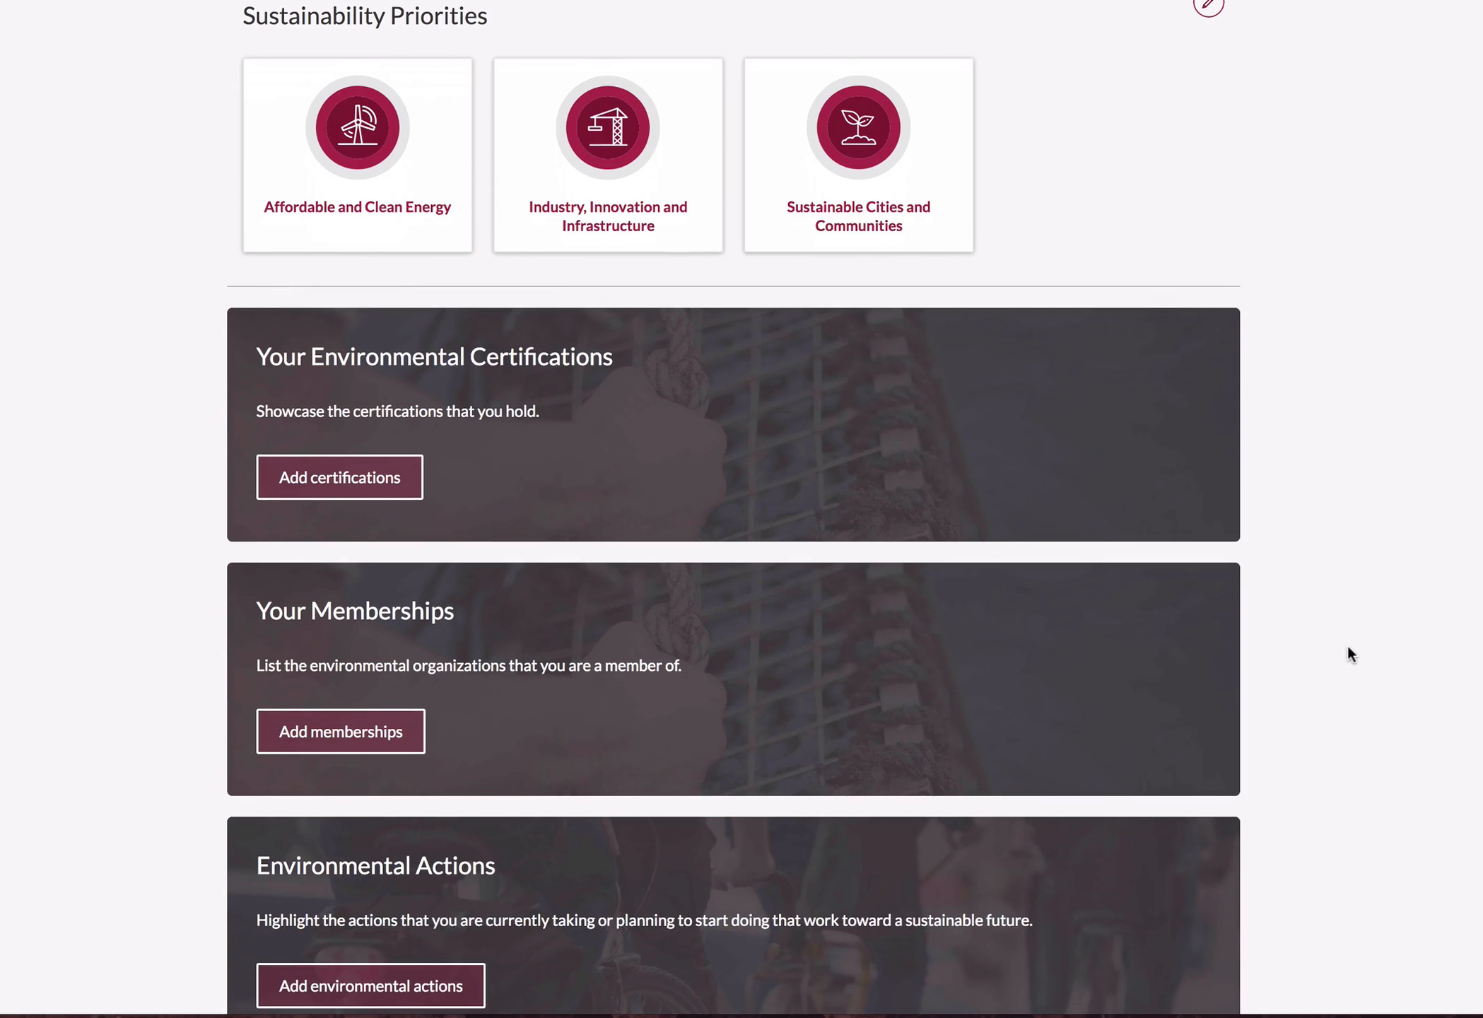
pyautogui.scroll(-15, 1344, 639)
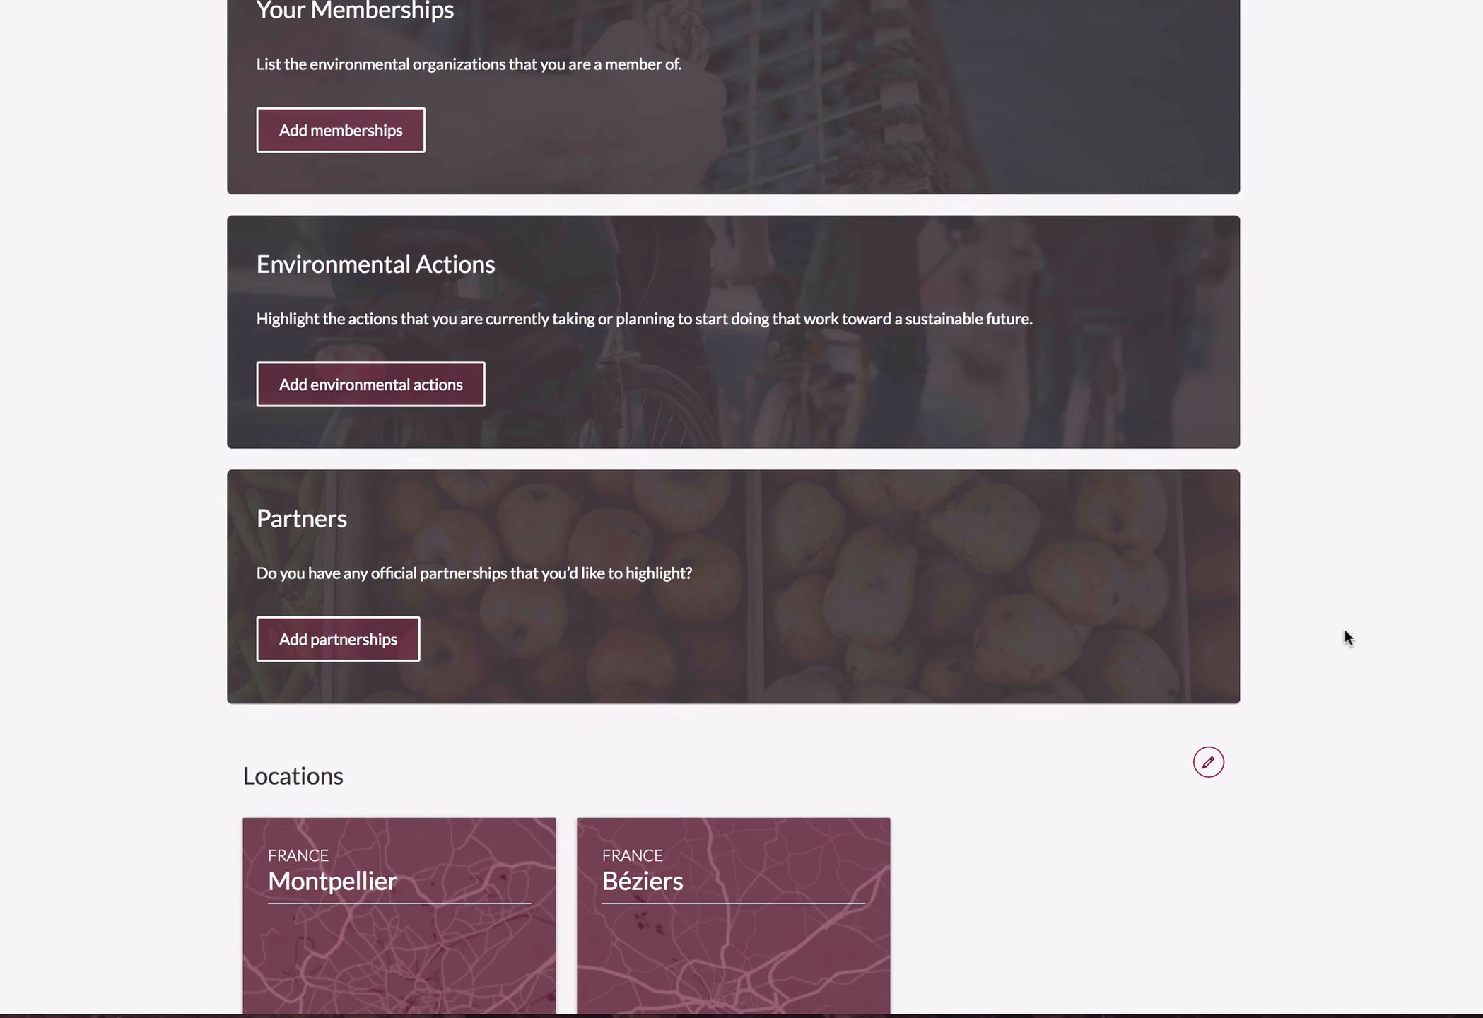
pyautogui.scroll(-5, 1344, 631)
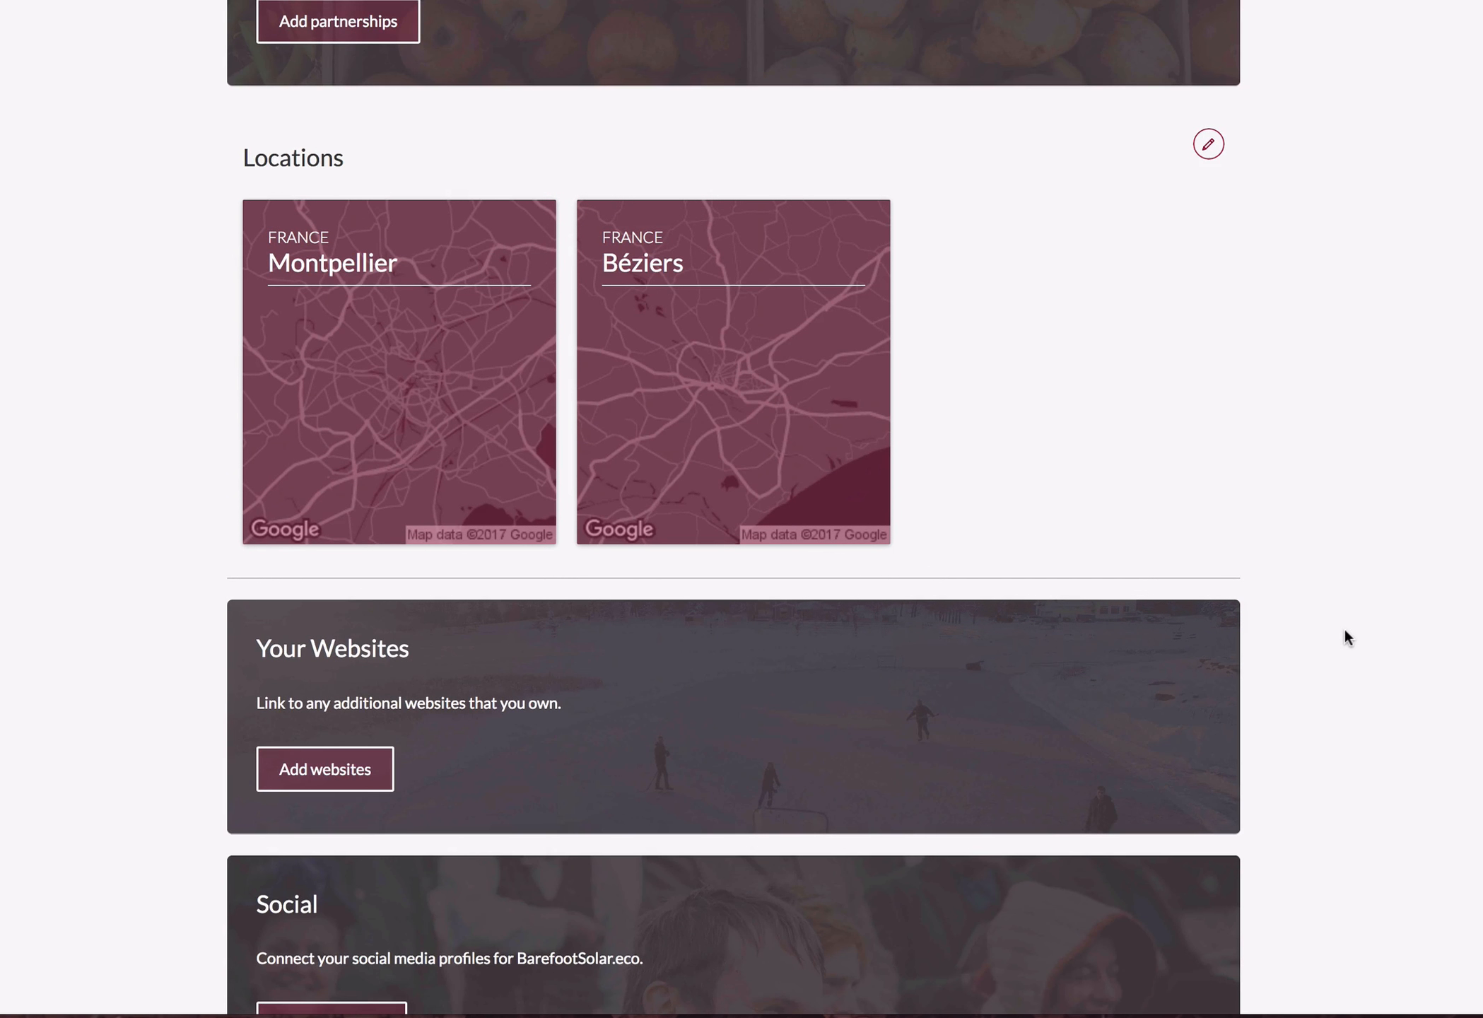
pyautogui.scroll(-4, 1345, 629)
pyautogui.scroll(-3, 1344, 633)
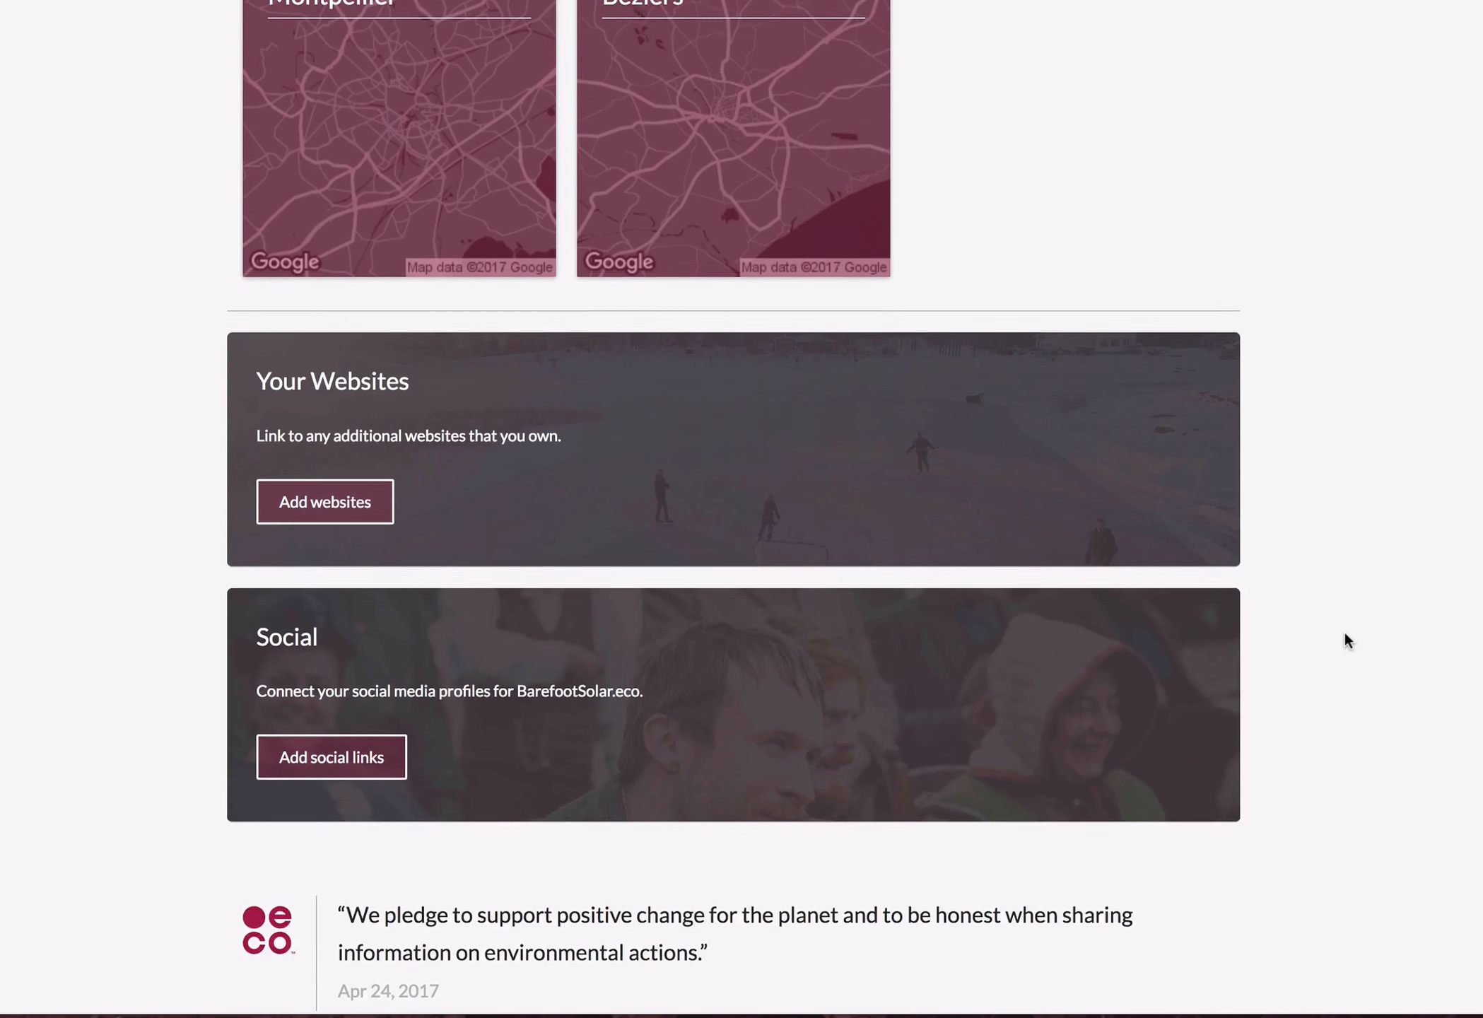
pyautogui.scroll(20, 1444, 764)
pyautogui.scroll(20, 1443, 759)
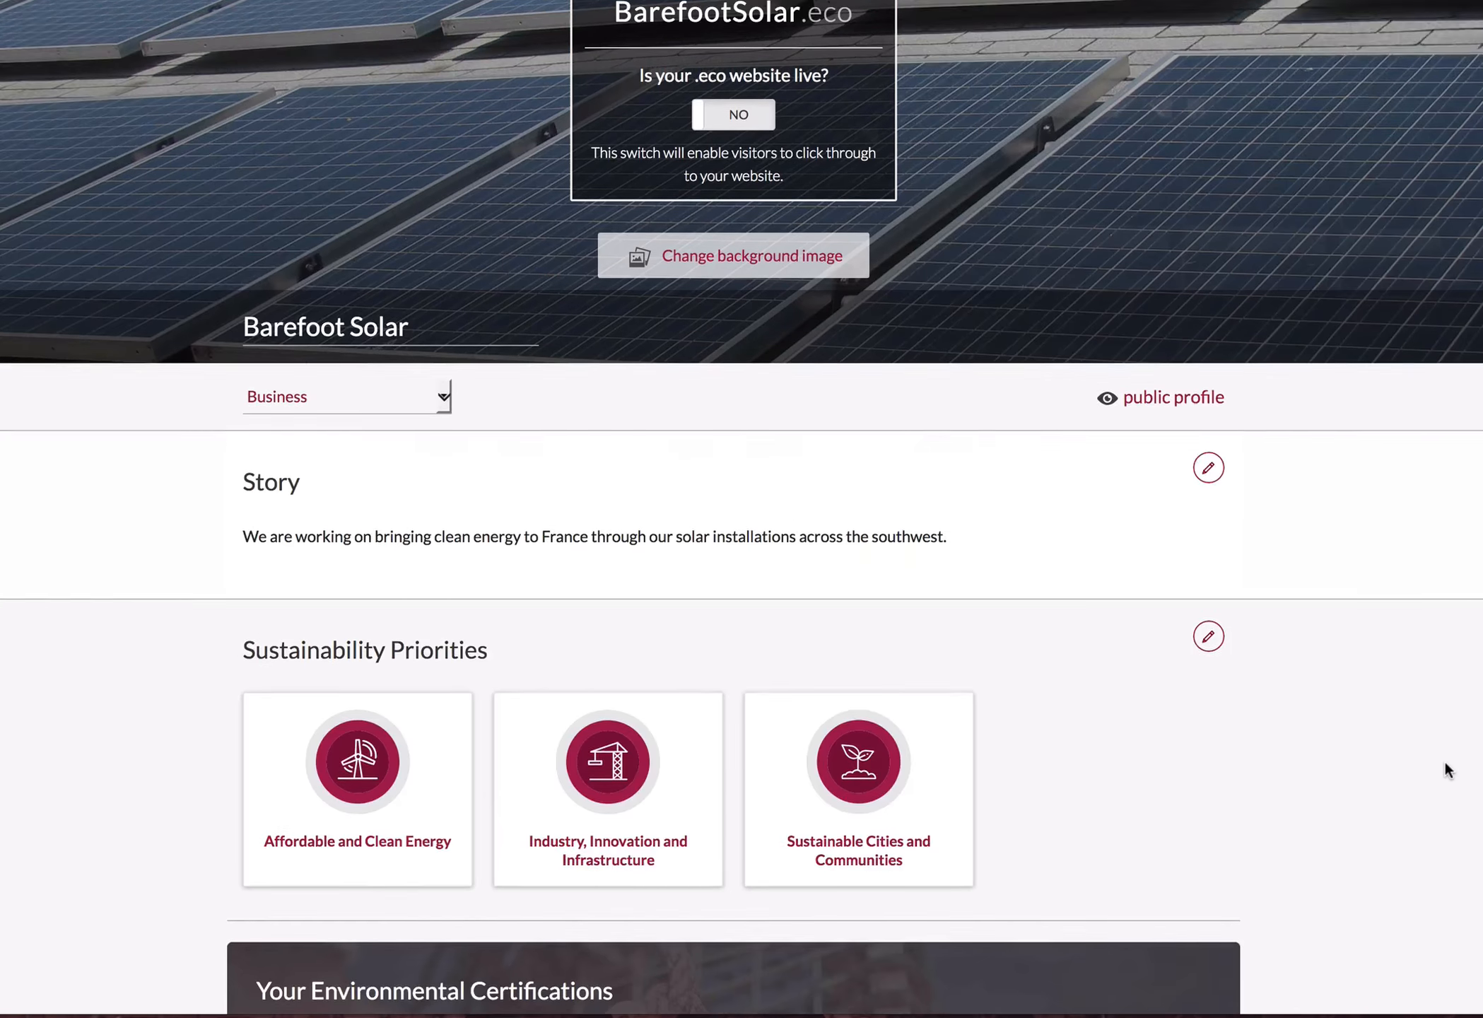